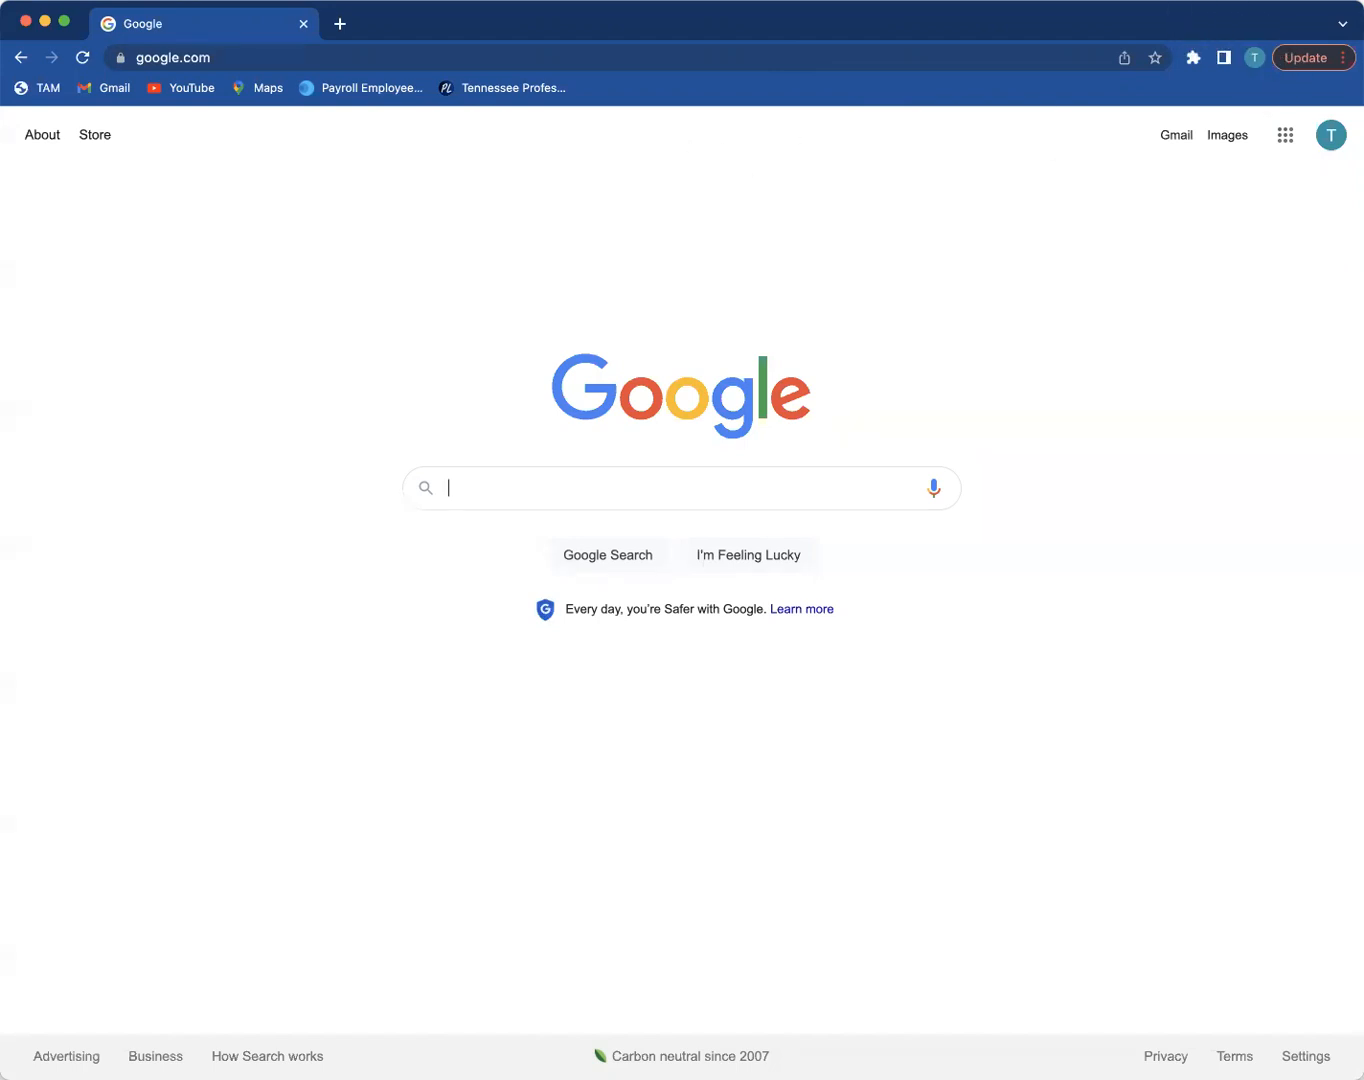
Step: Open the Google Workspace Marketplace from the Google apps list and browse the app categories on its home page
left_click(1291, 140)
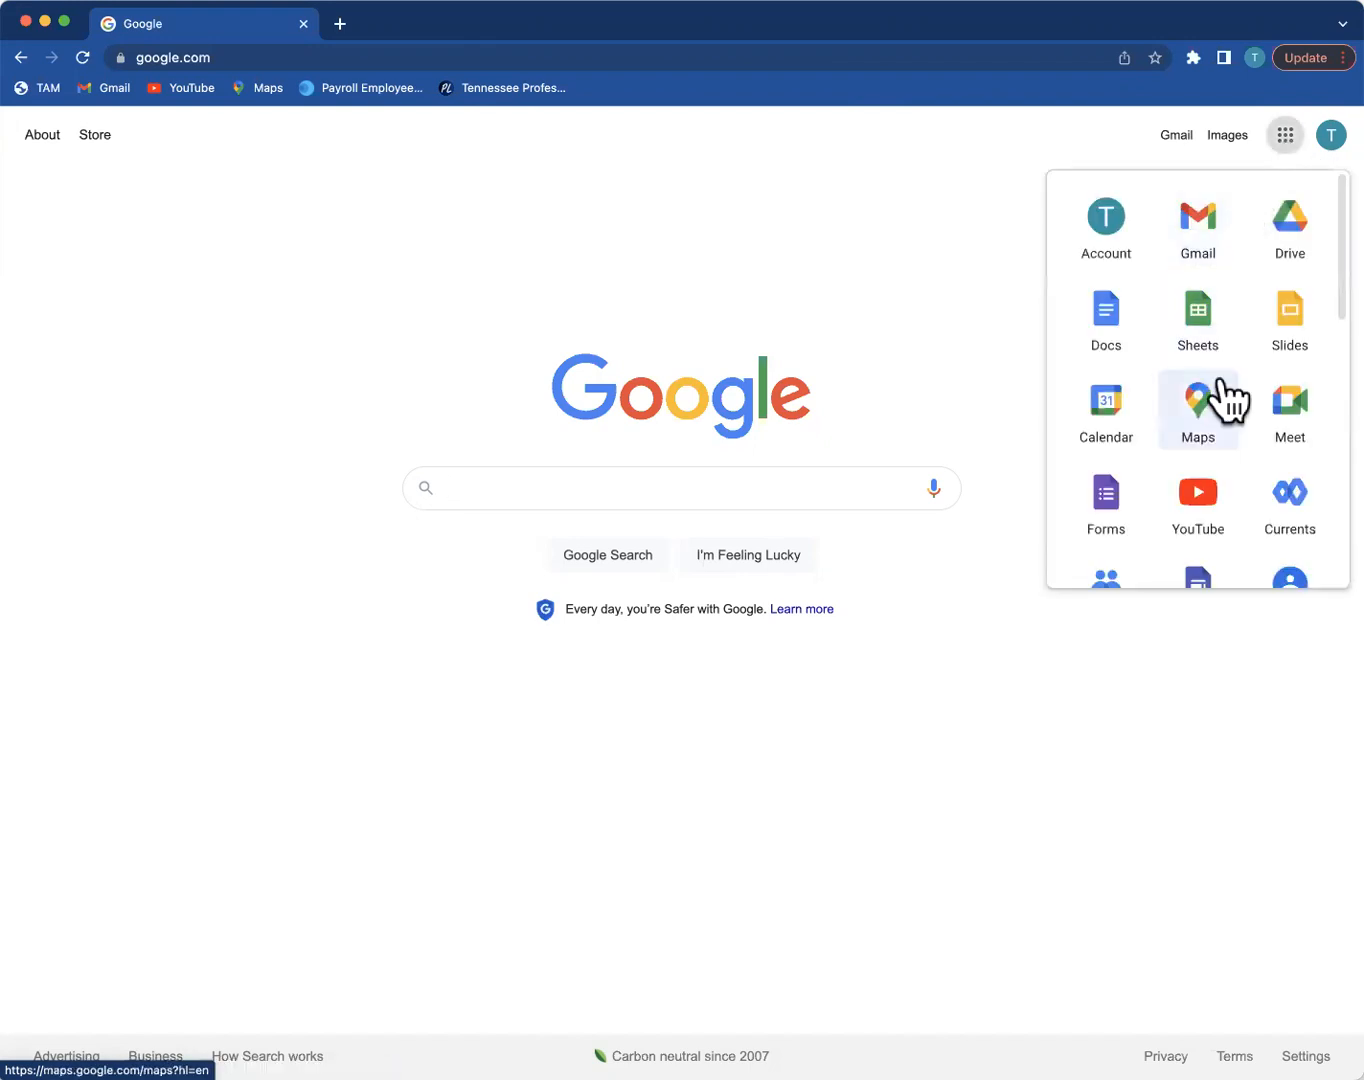
scroll(1210, 466, "down", 3)
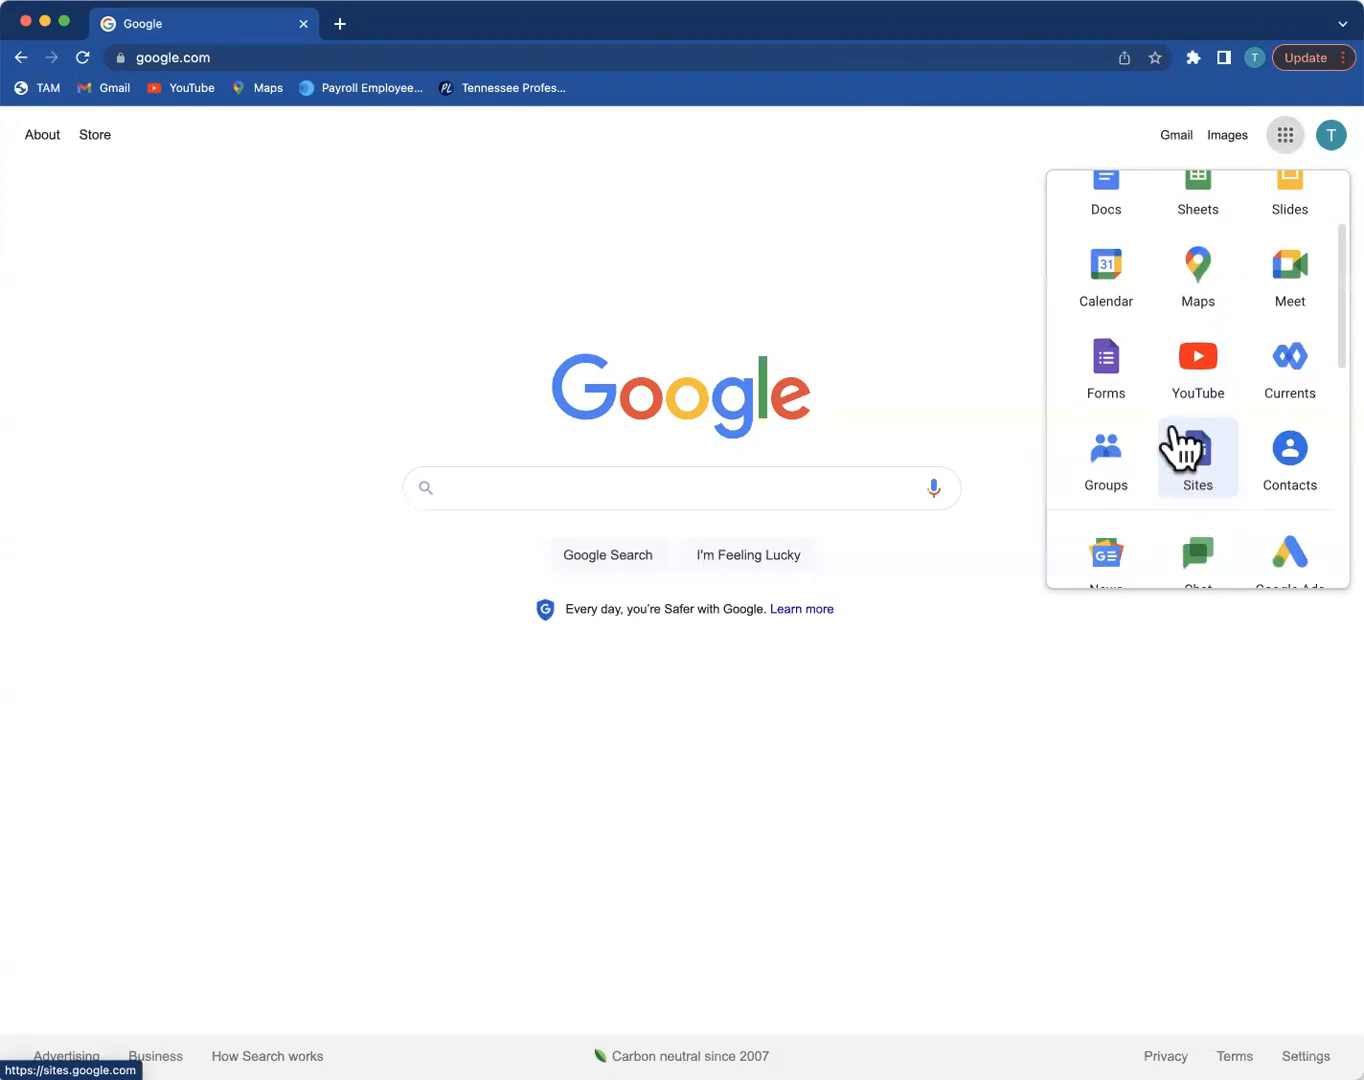
scroll(1208, 469, "down", 10)
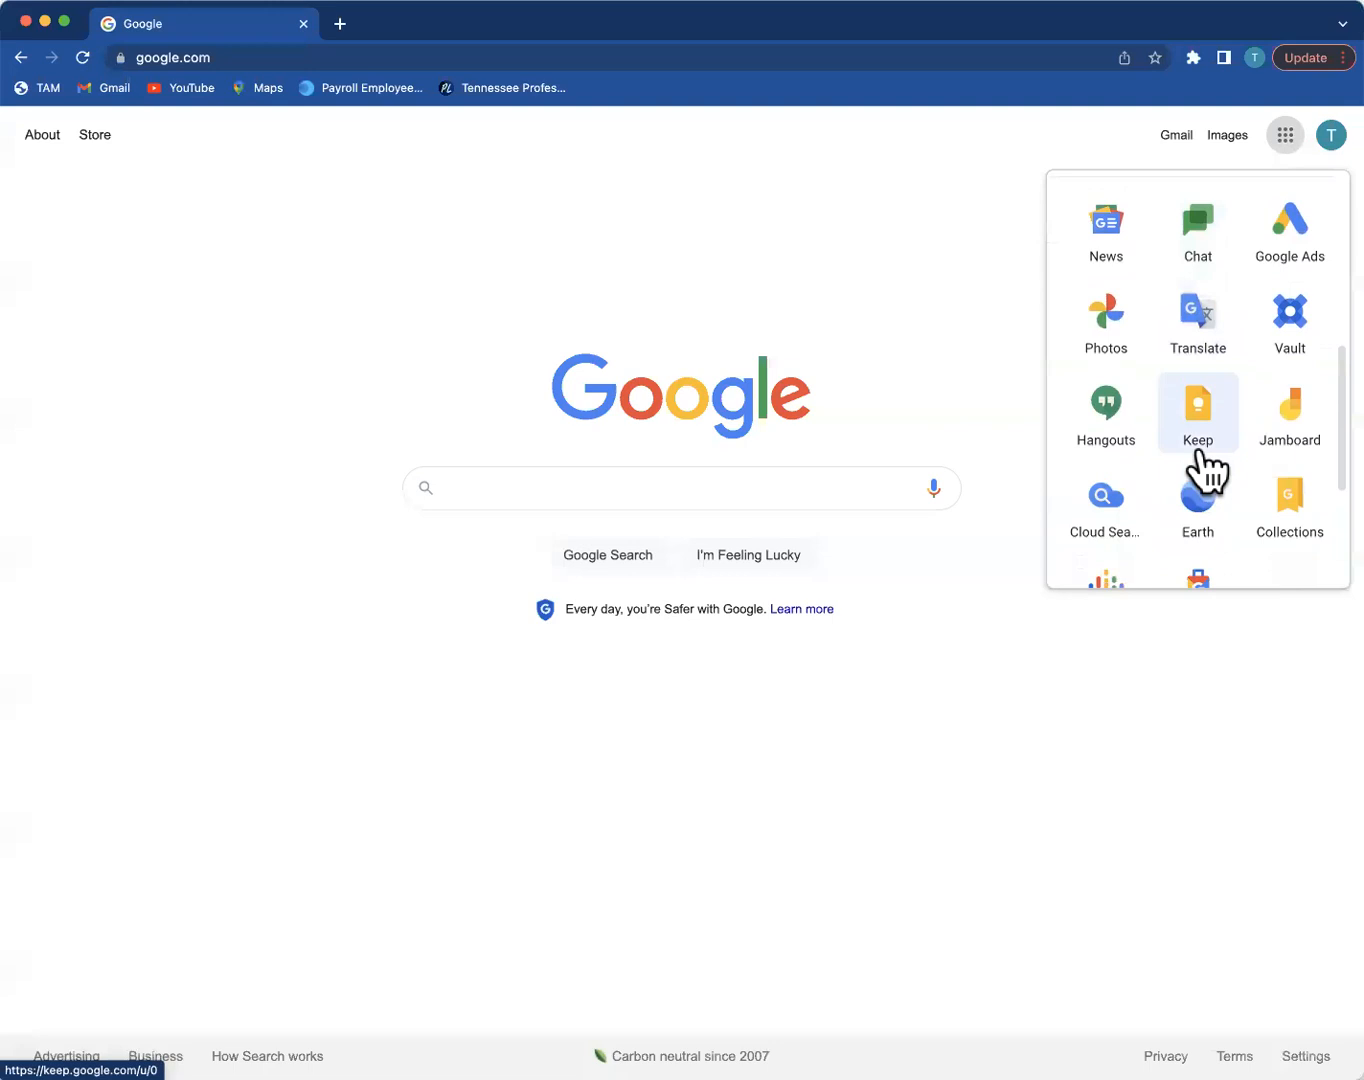
scroll(1208, 470, "down", 3)
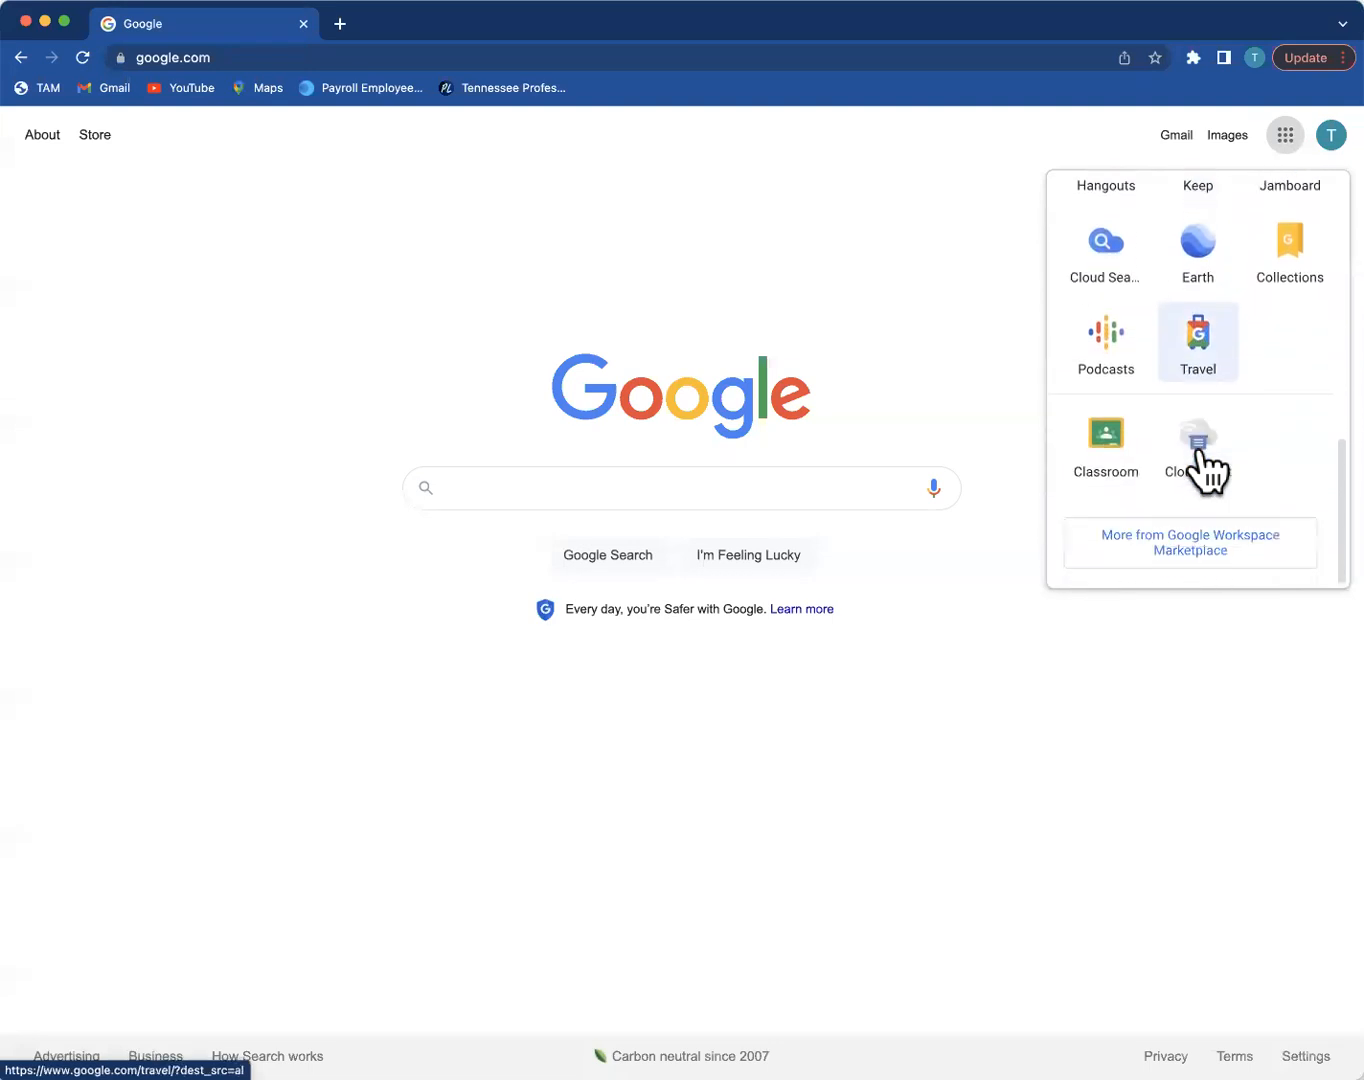
left_click(1203, 544)
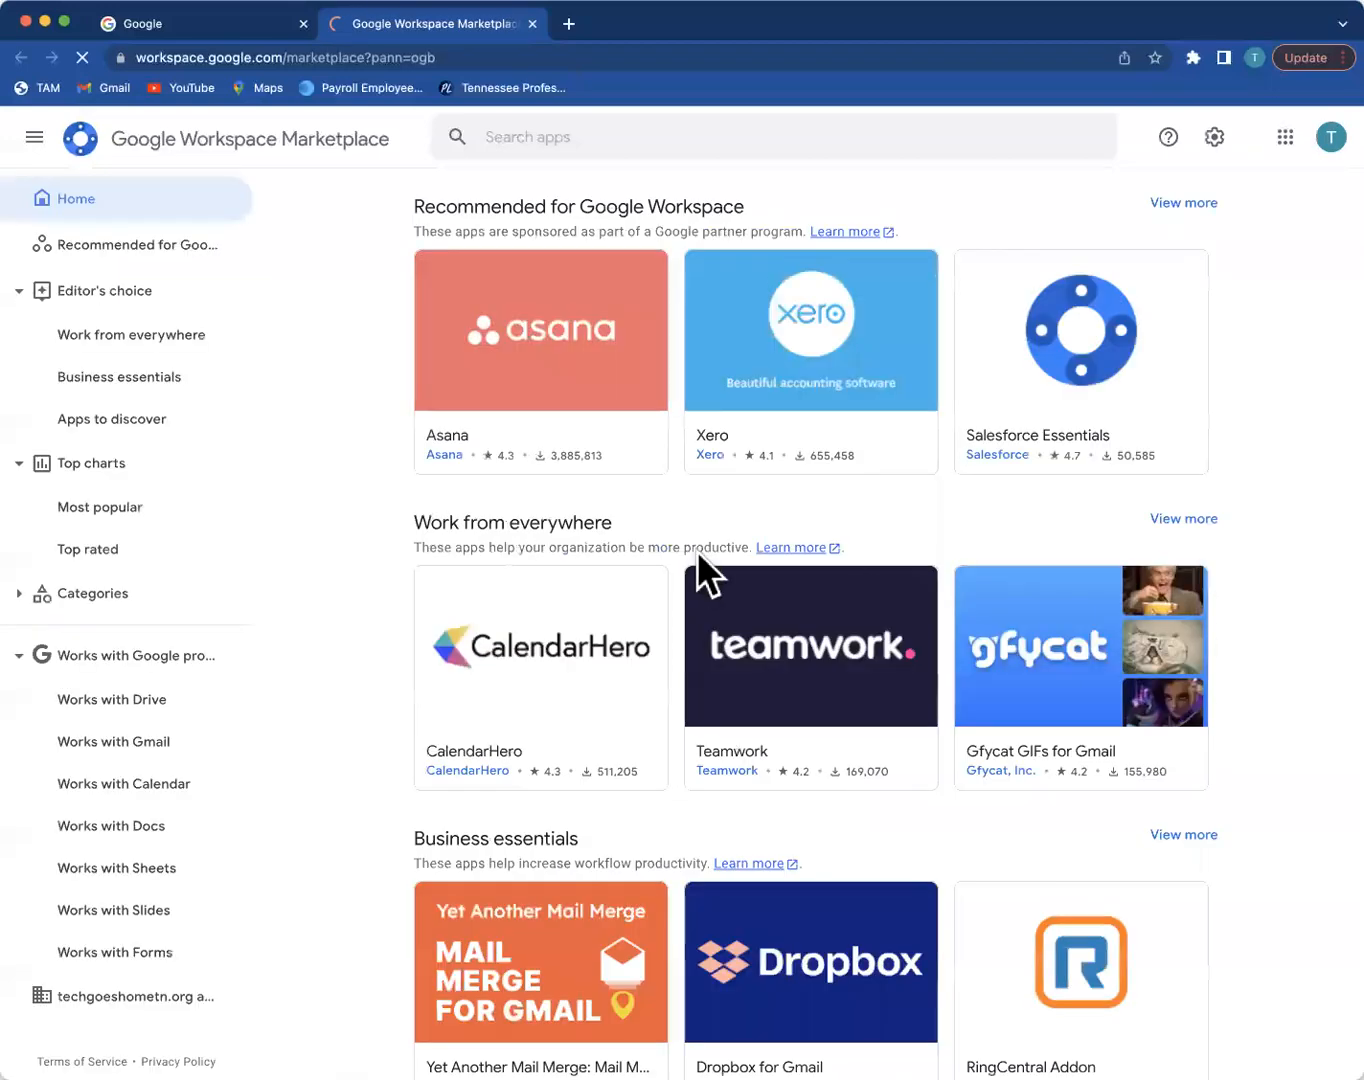
scroll(700, 565, "down", 10)
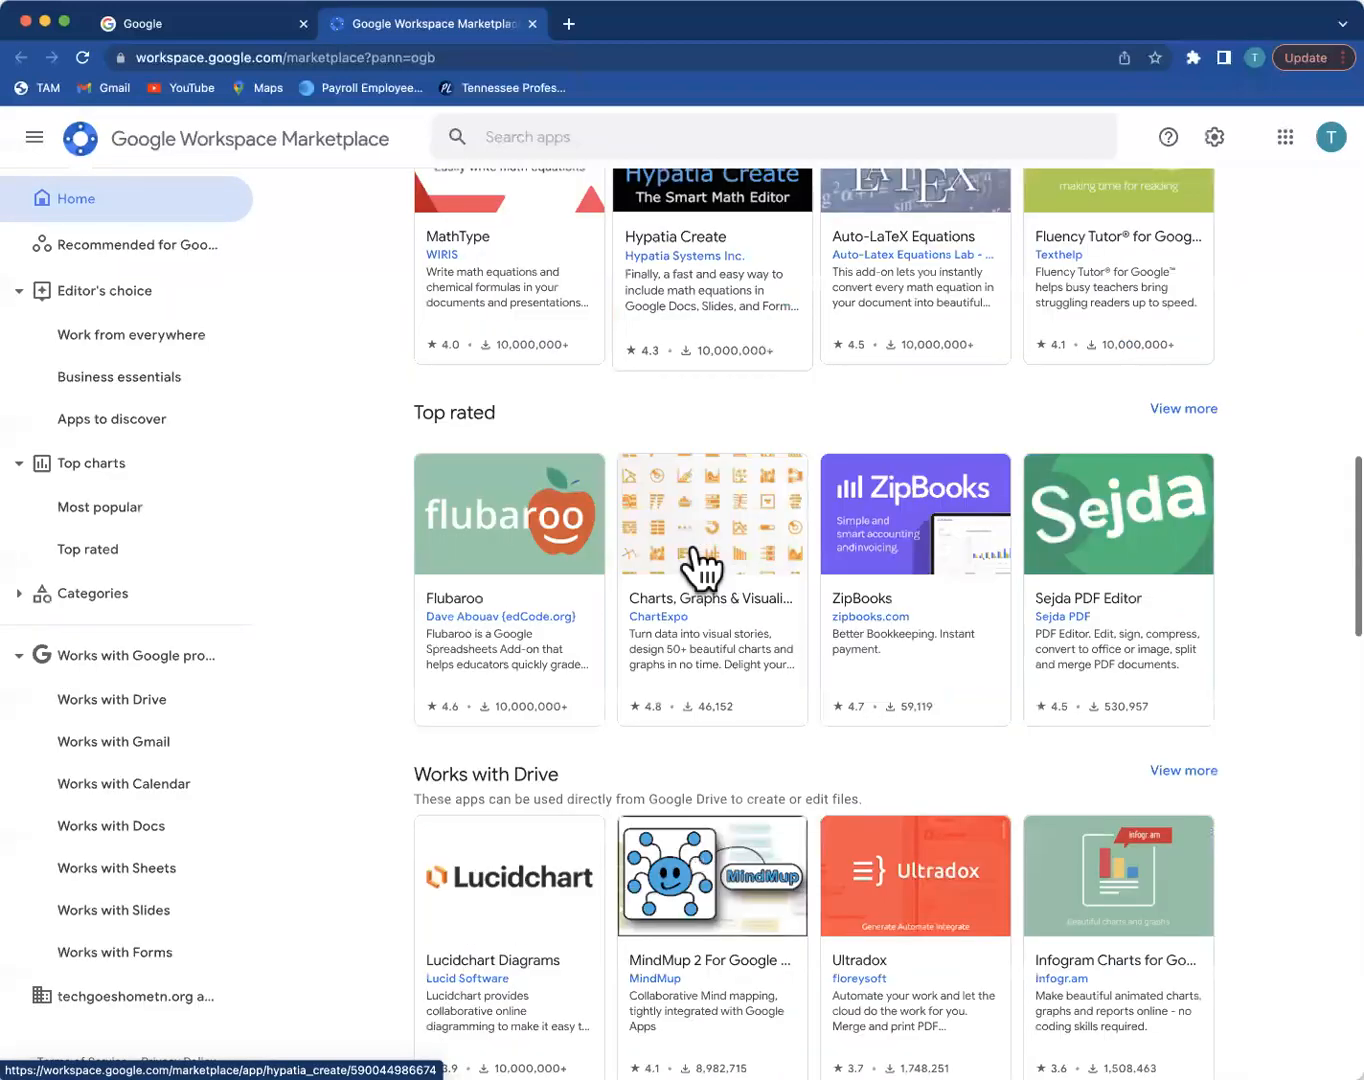
scroll(700, 565, "down", 6)
scroll(703, 571, "down", 6)
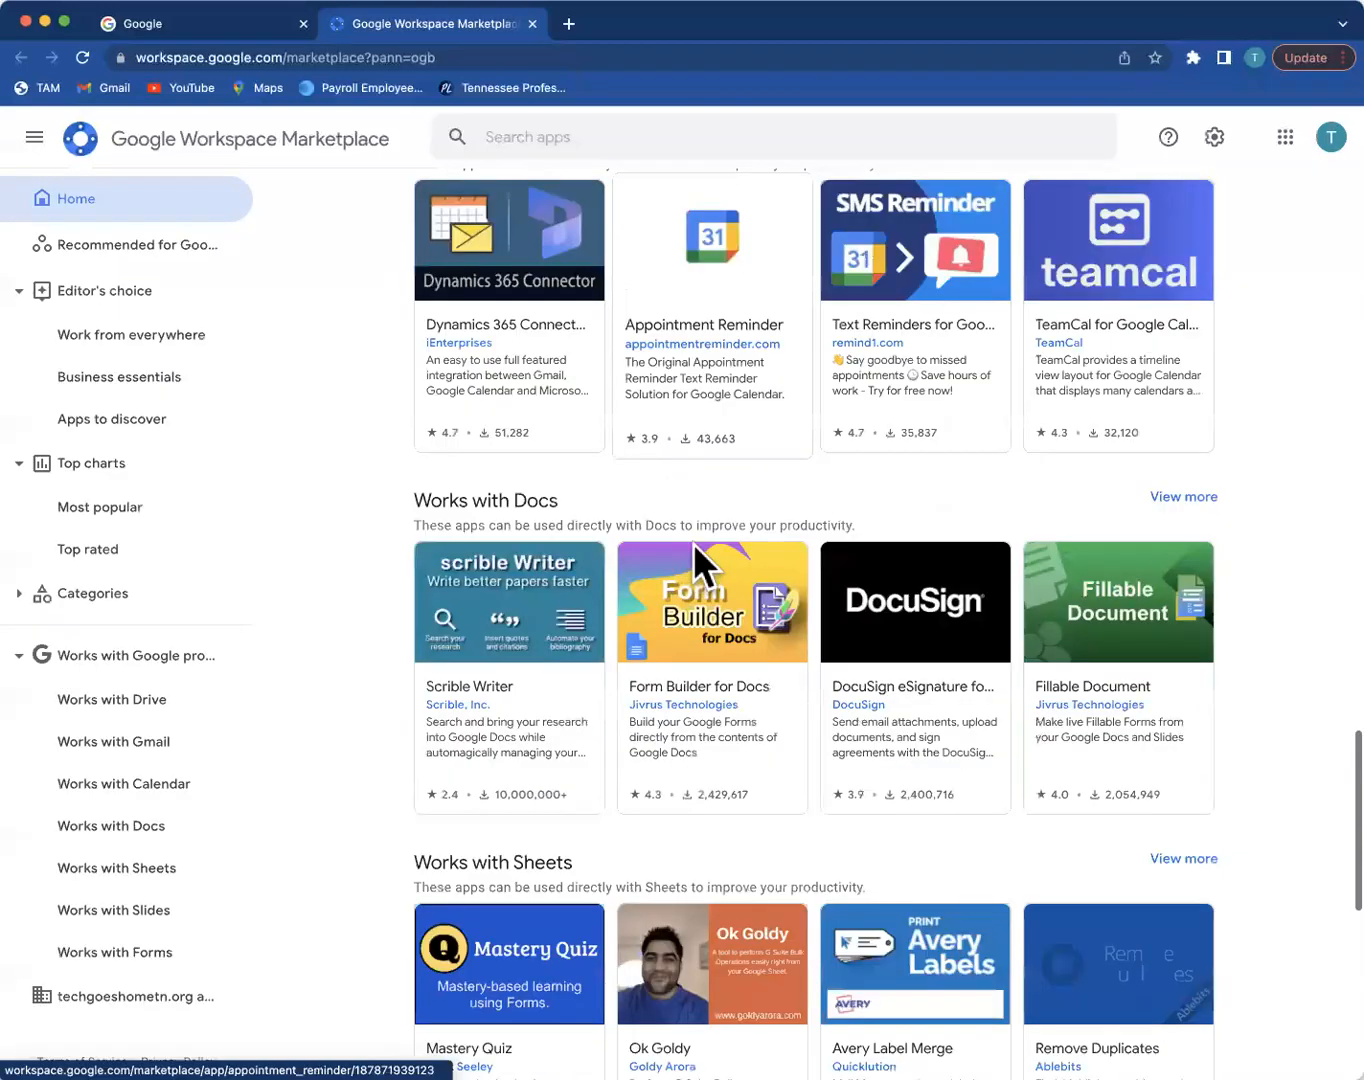
scroll(704, 565, "down", 7)
scroll(700, 565, "up", 12)
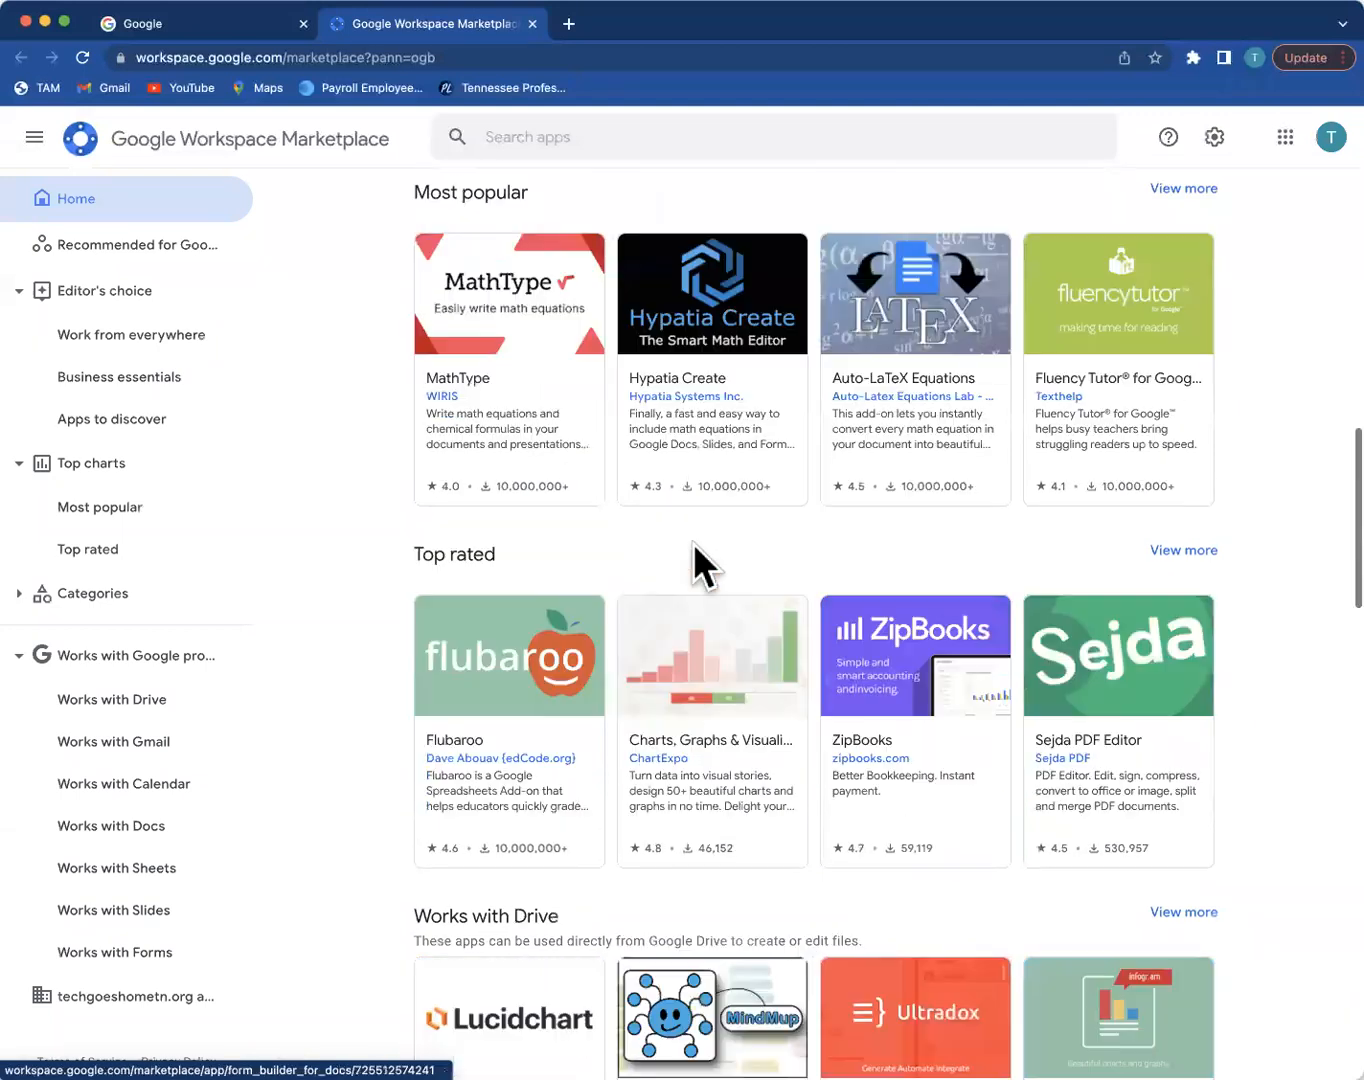
scroll(693, 562, "up", 7)
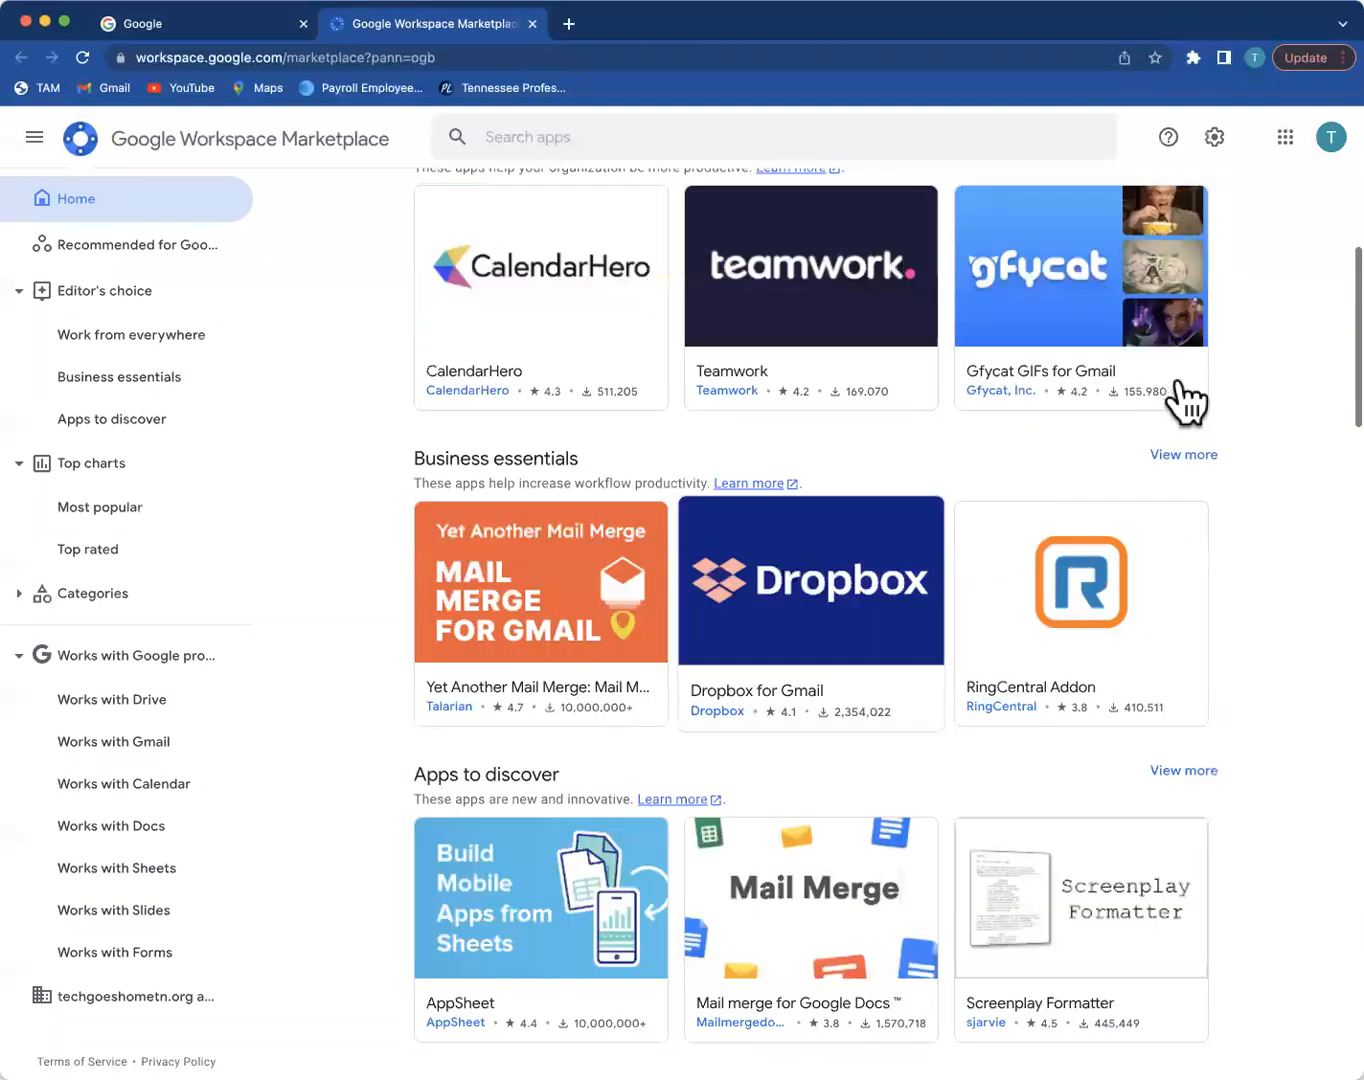
Step: Open Google Sites from the Google apps list and create a new site from the Event template
left_click(1285, 140)
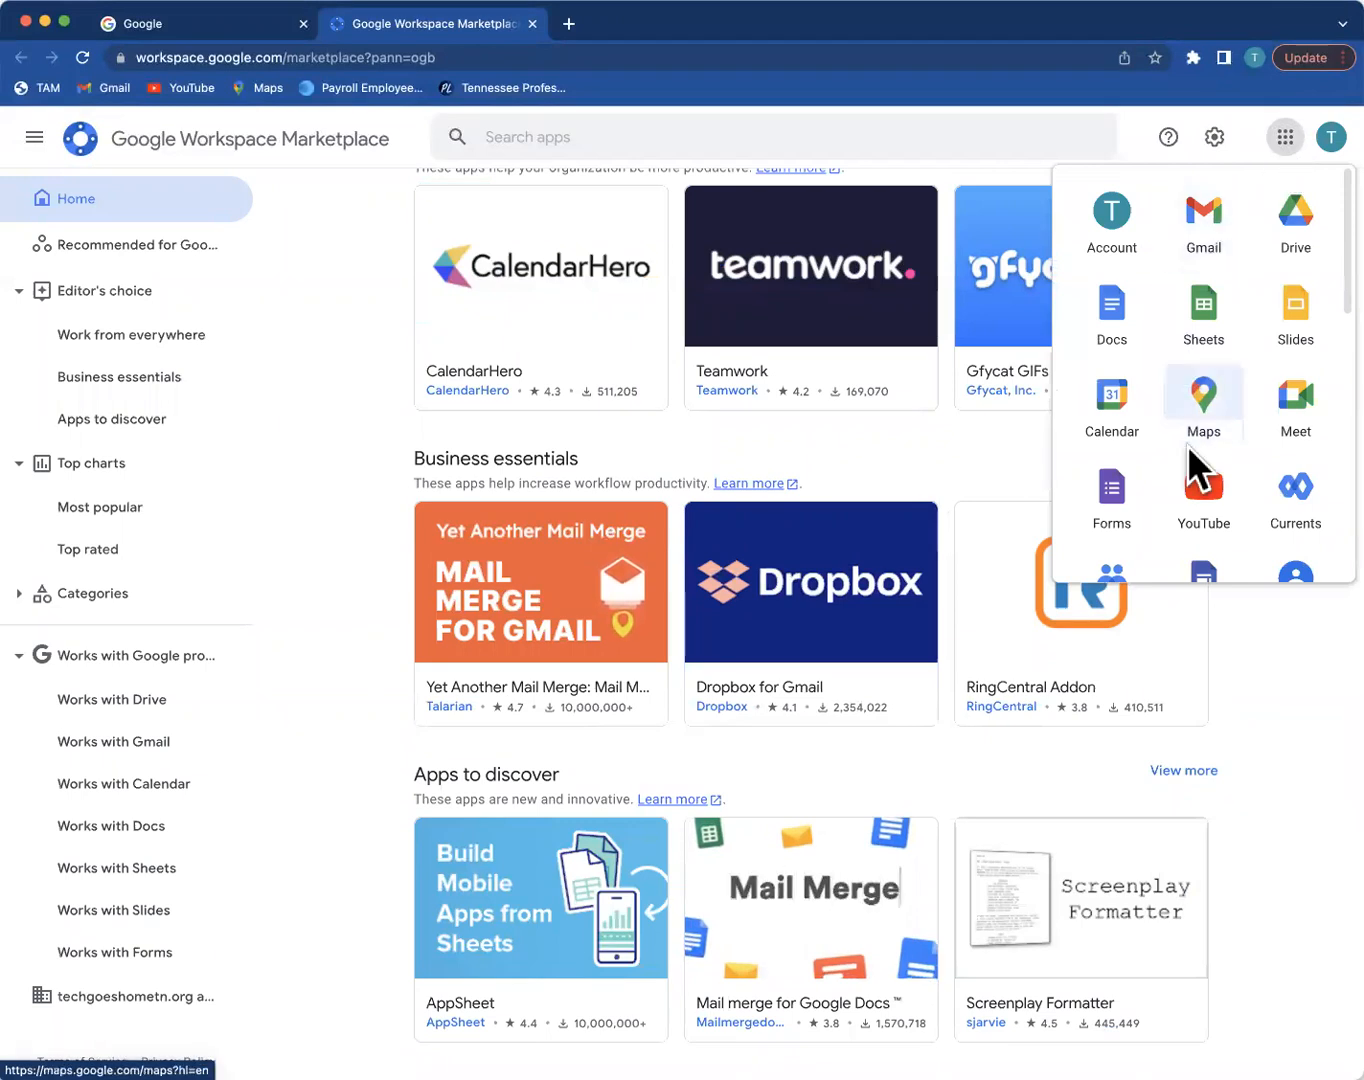
scroll(1200, 500, "down", 2)
scroll(1195, 465, "down", 1)
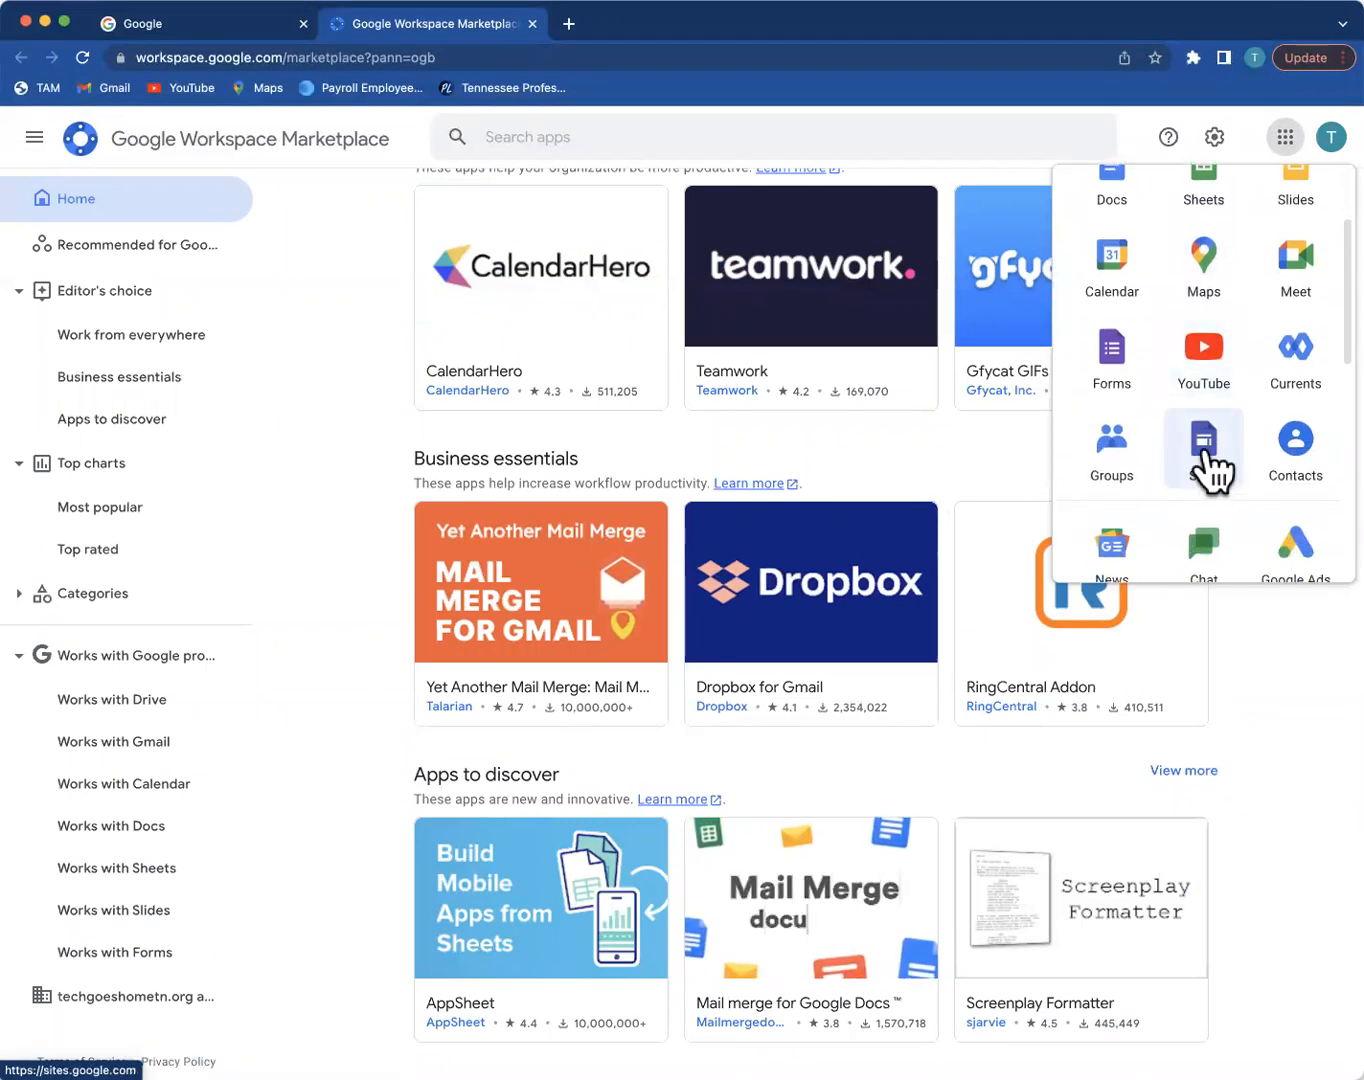
left_click(1209, 455)
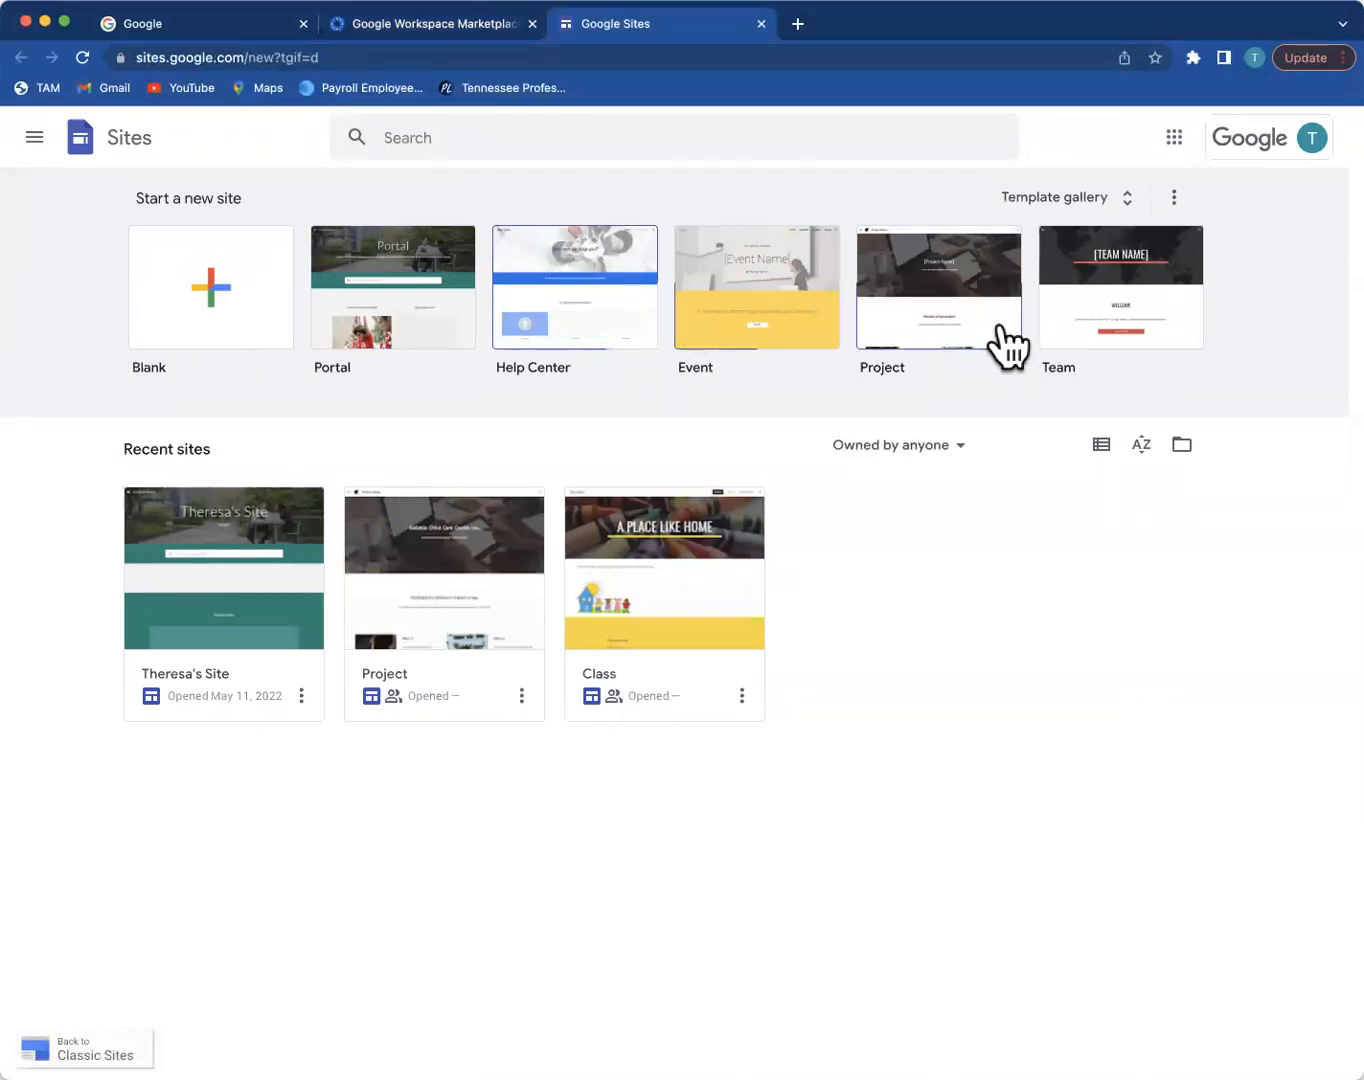
left_click(762, 313)
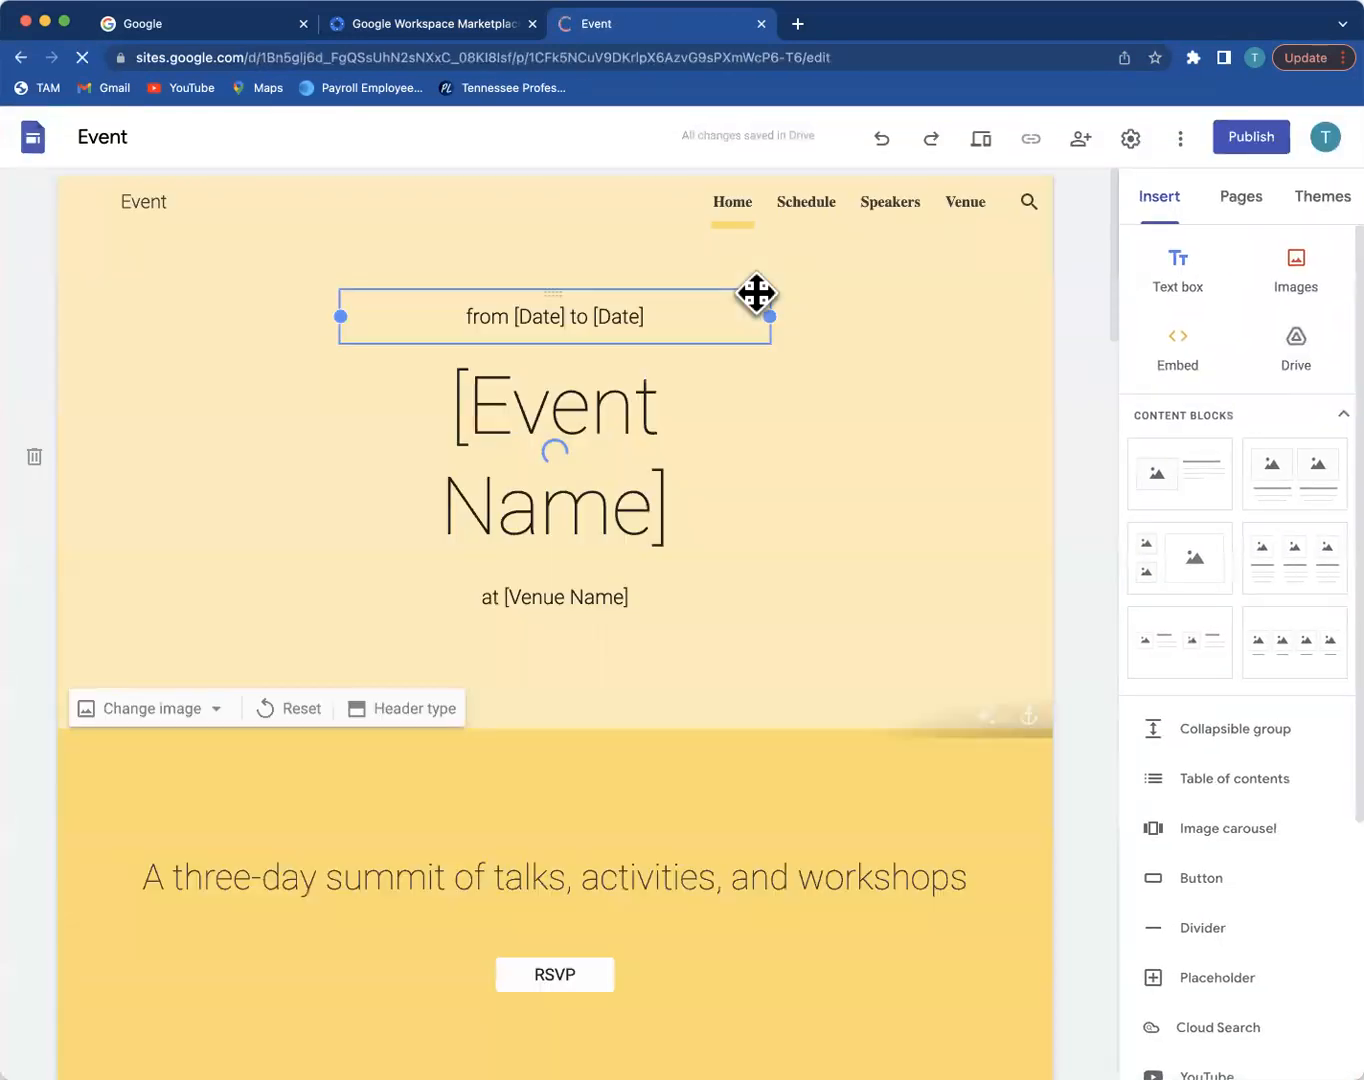
Step: Replace the [Event Name] title in the home page header with "My Site"
left_click(755, 293)
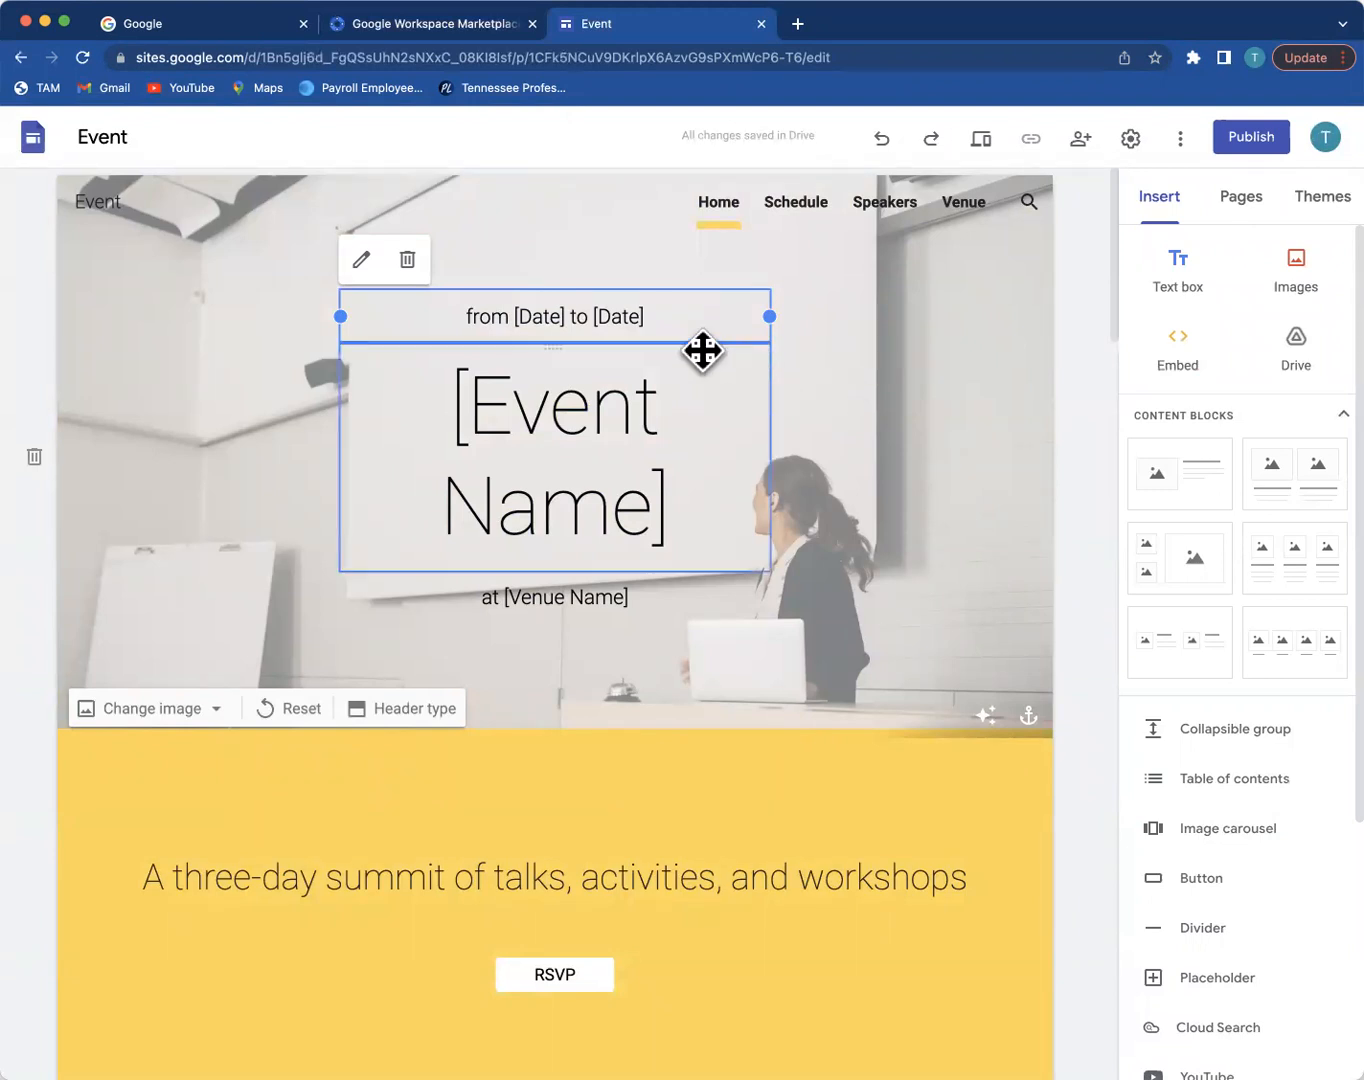
left_click(755, 455)
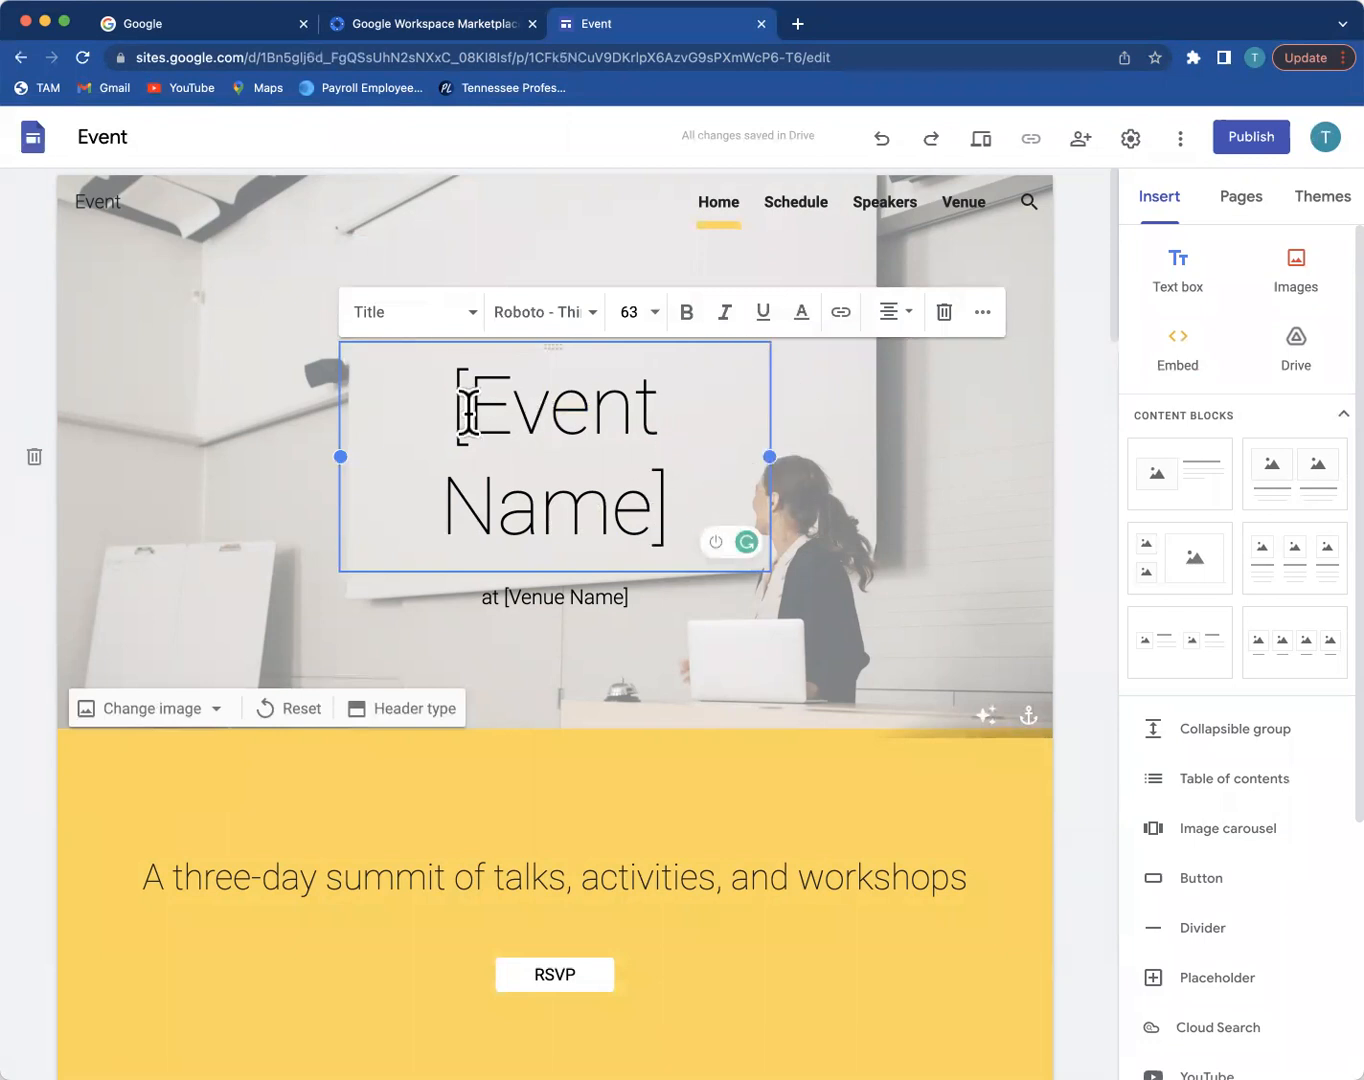
left_click_drag(665, 505, 426, 395)
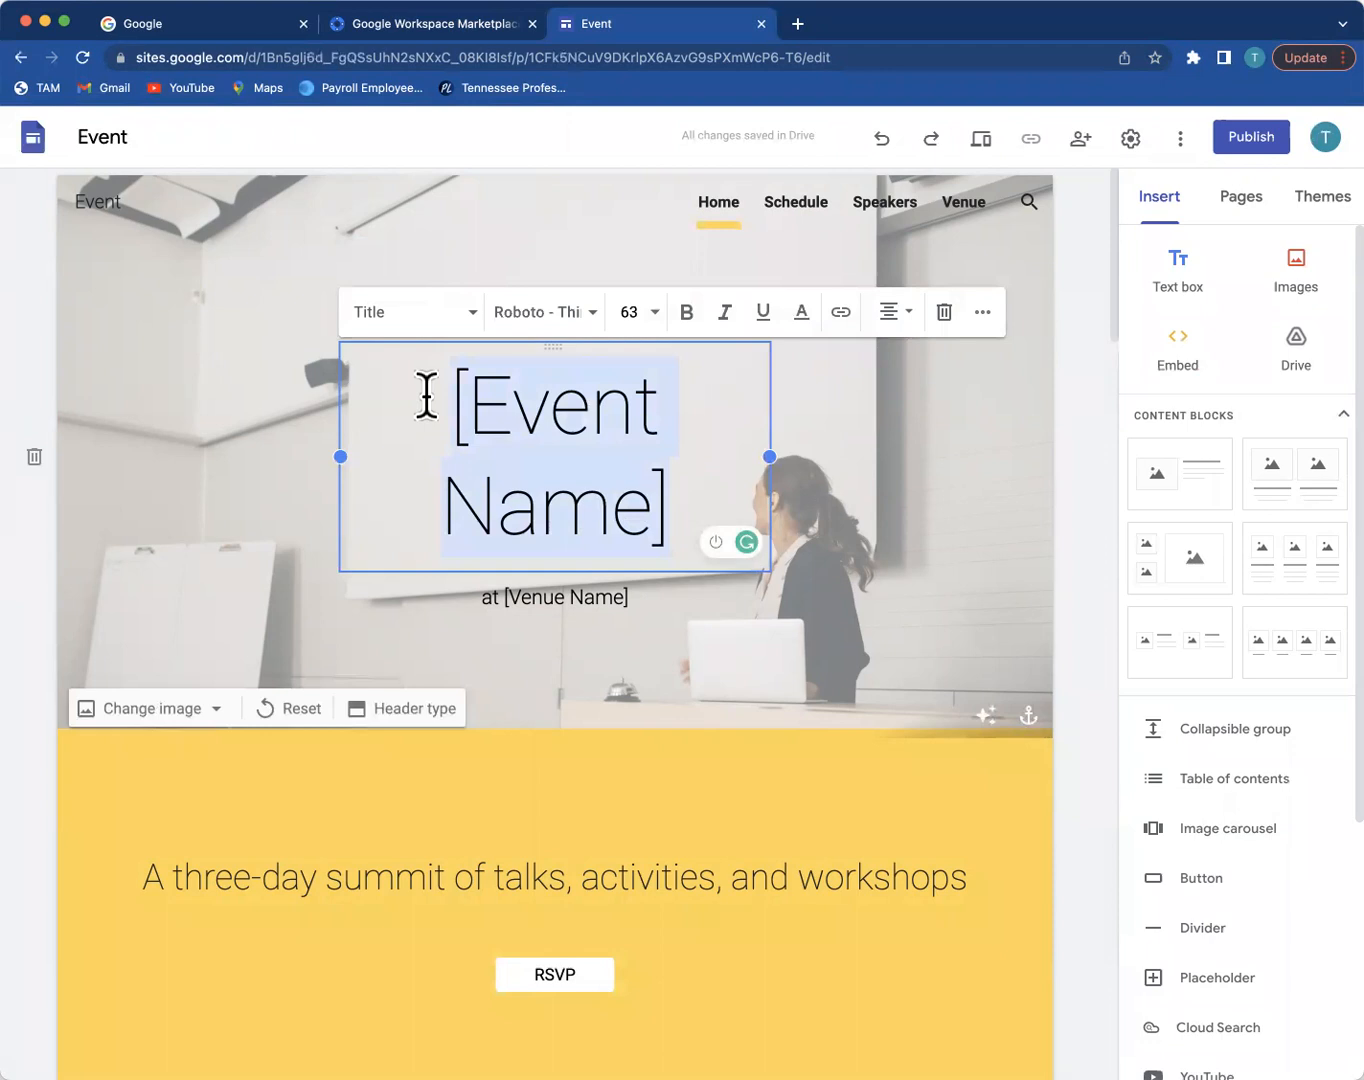
type("My Site")
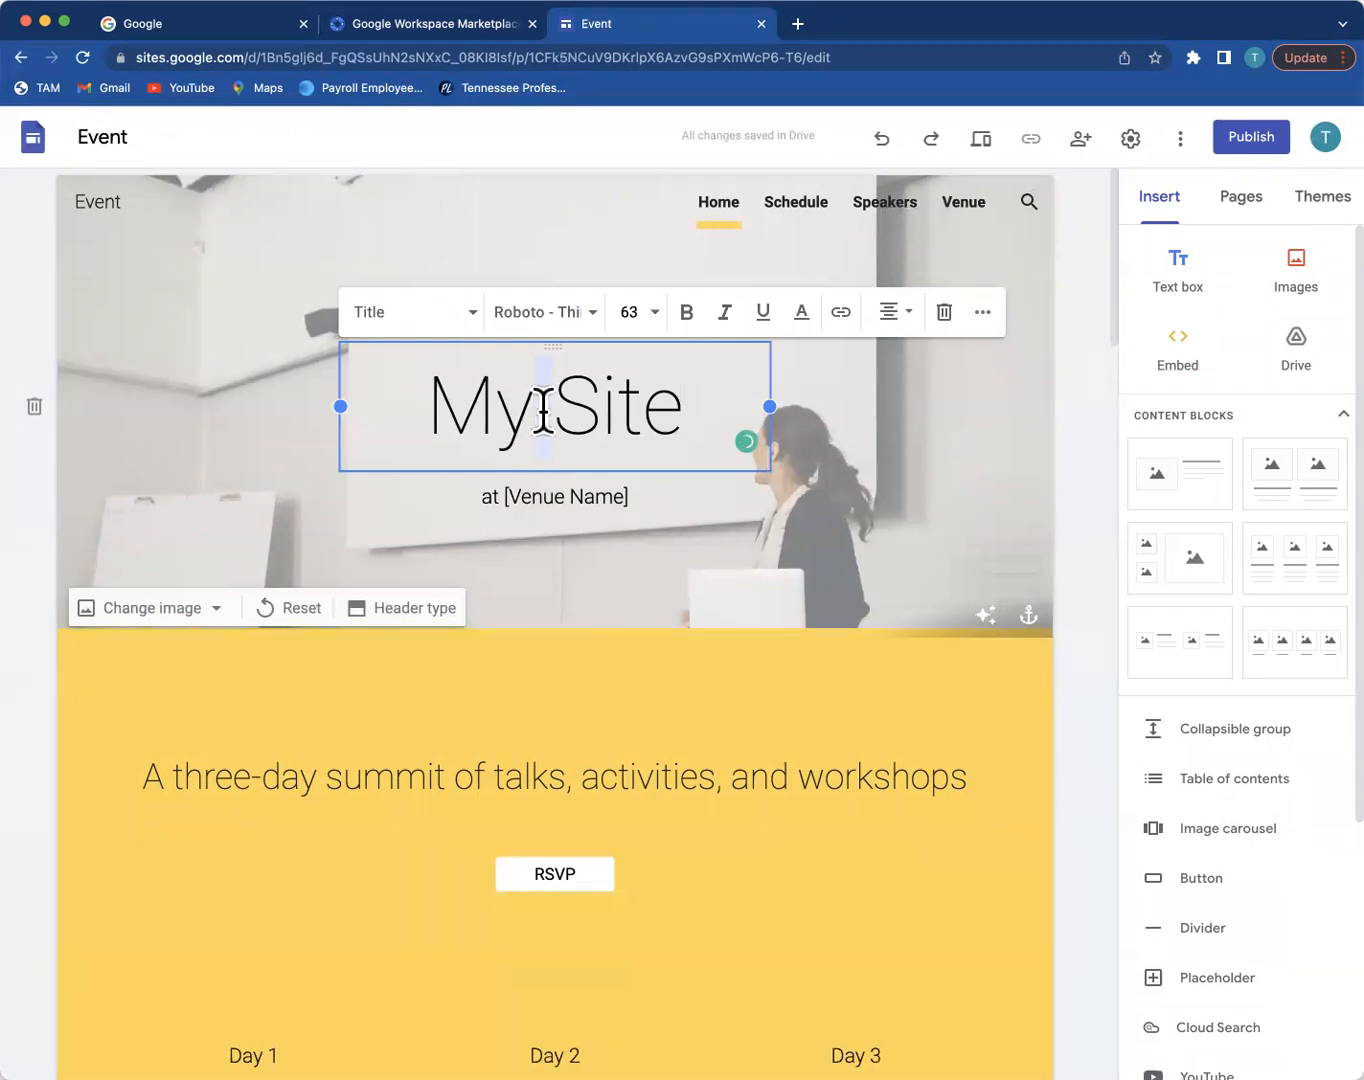
Step: Set the font of the entire "My Site" header title to Caveat
left_click(567, 325)
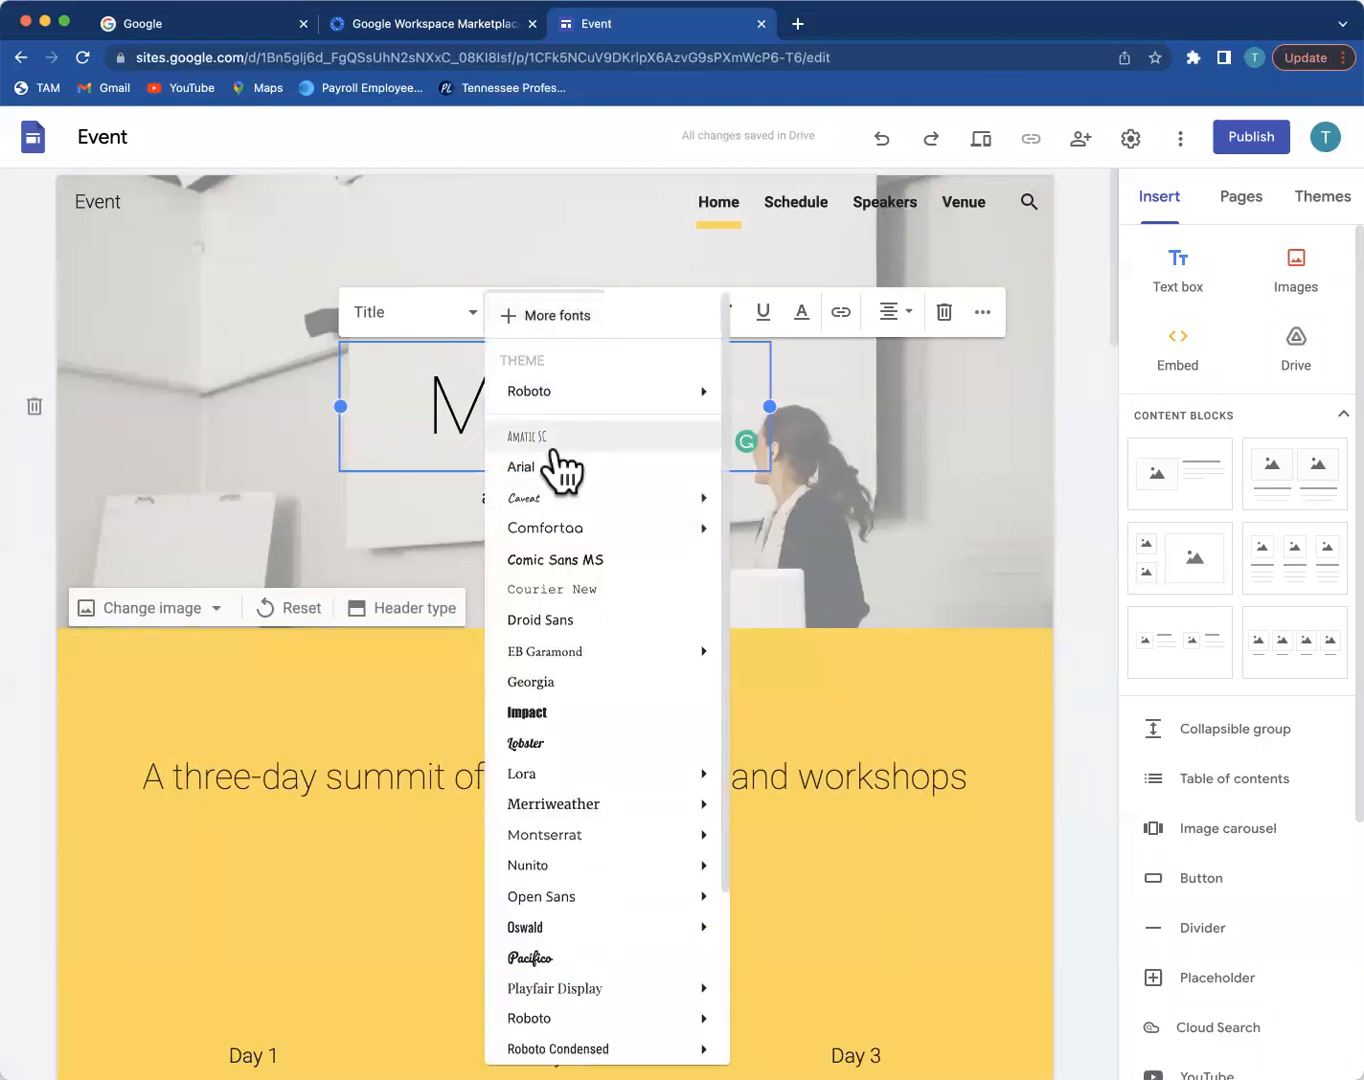
left_click(577, 440)
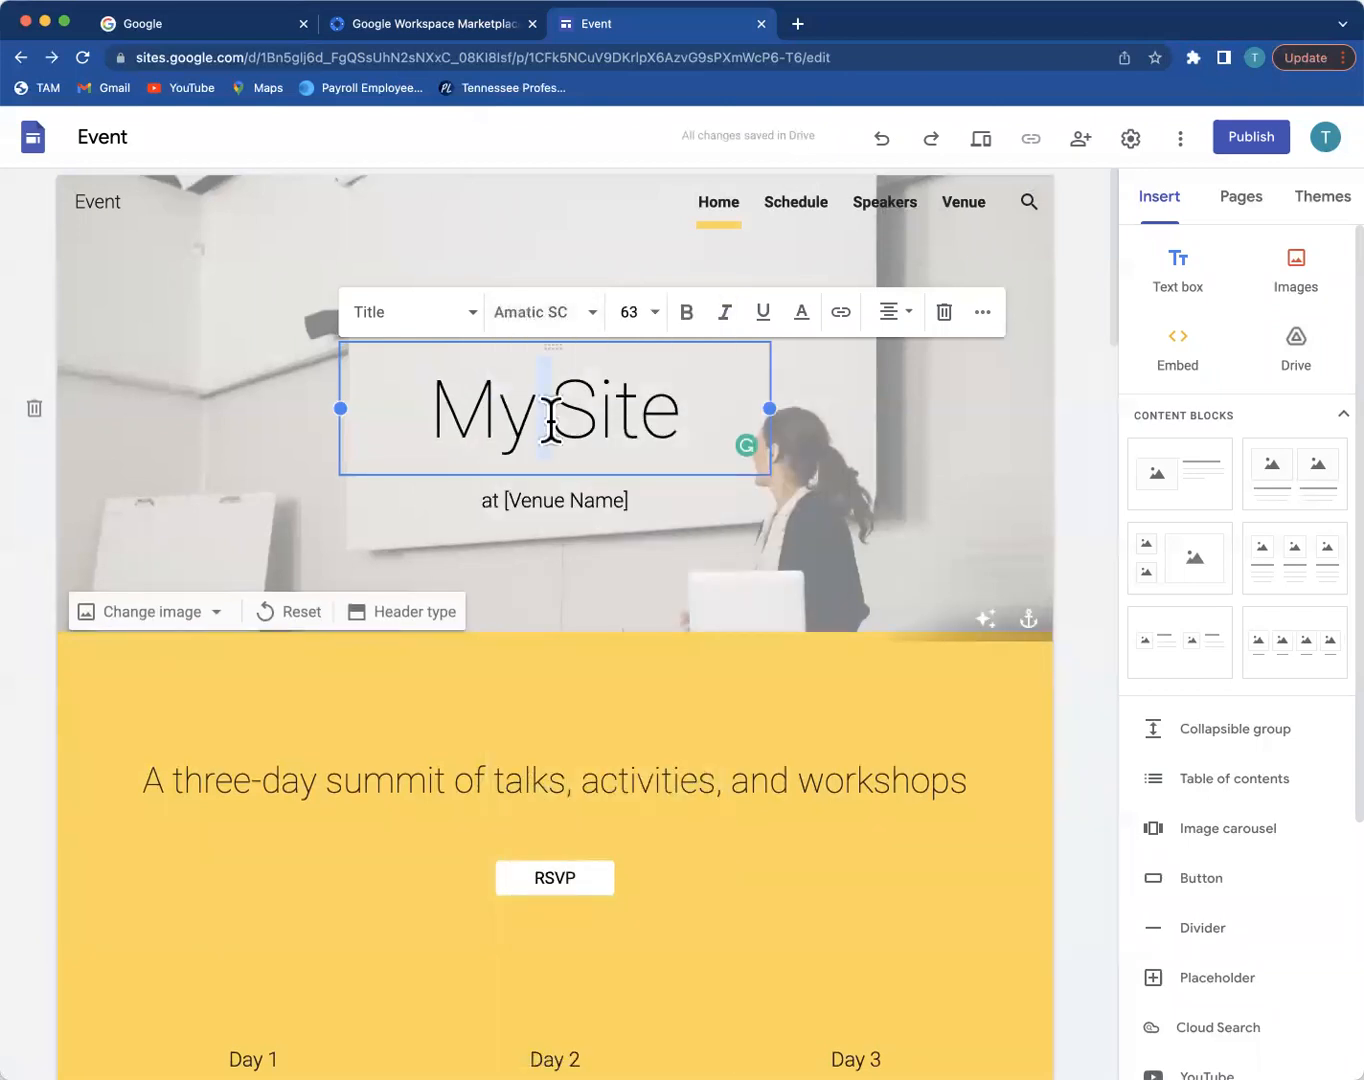
triple_click(551, 418)
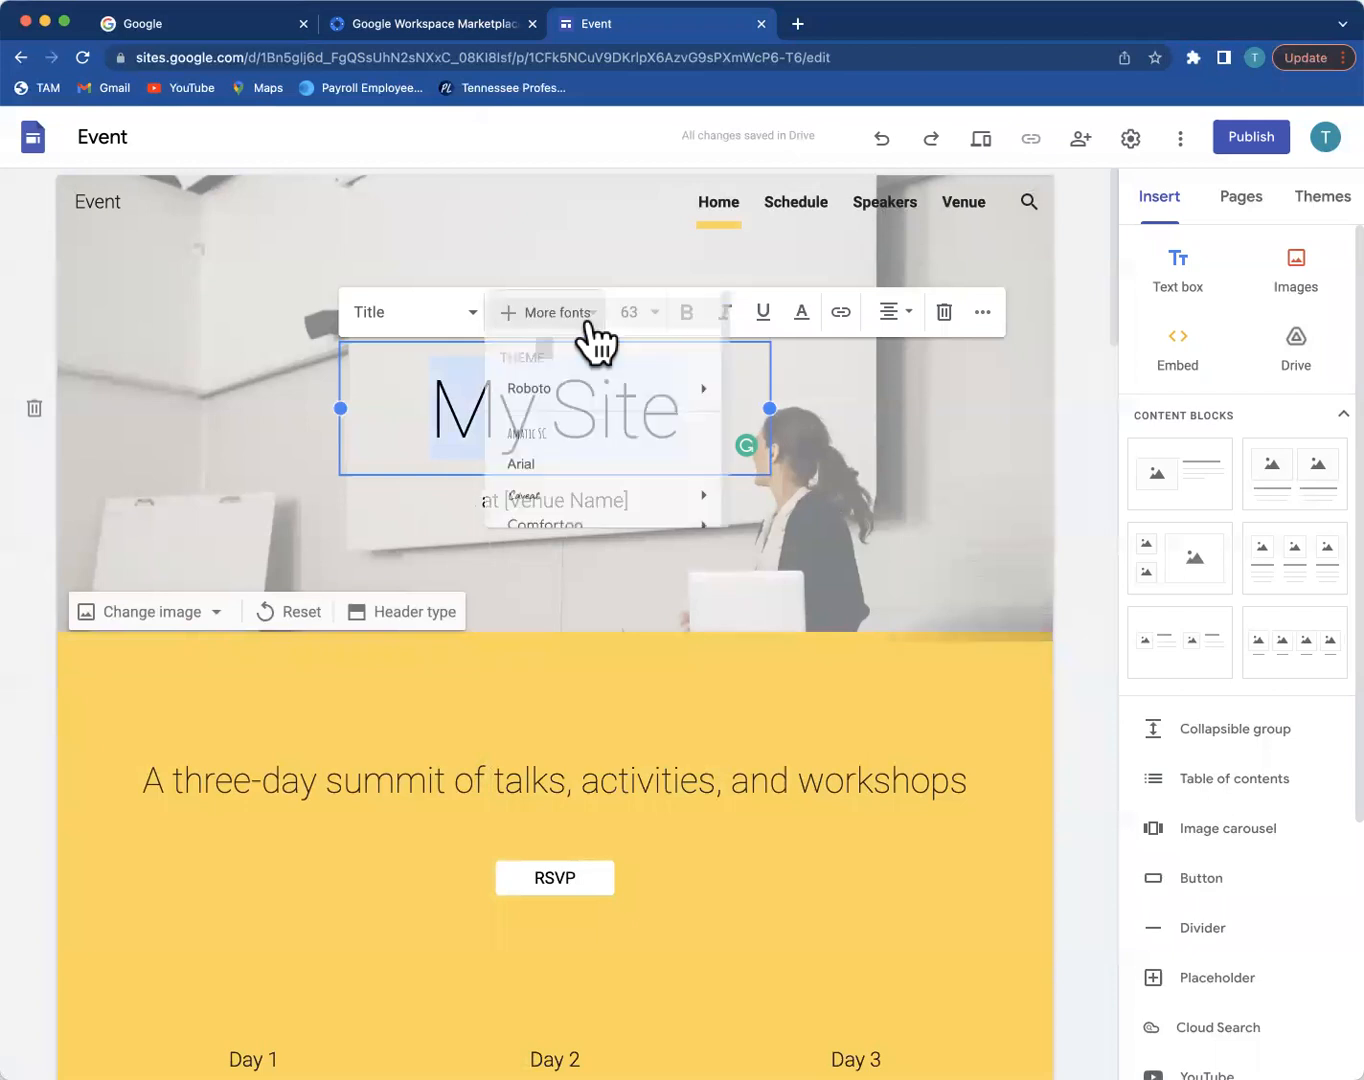
left_click(589, 314)
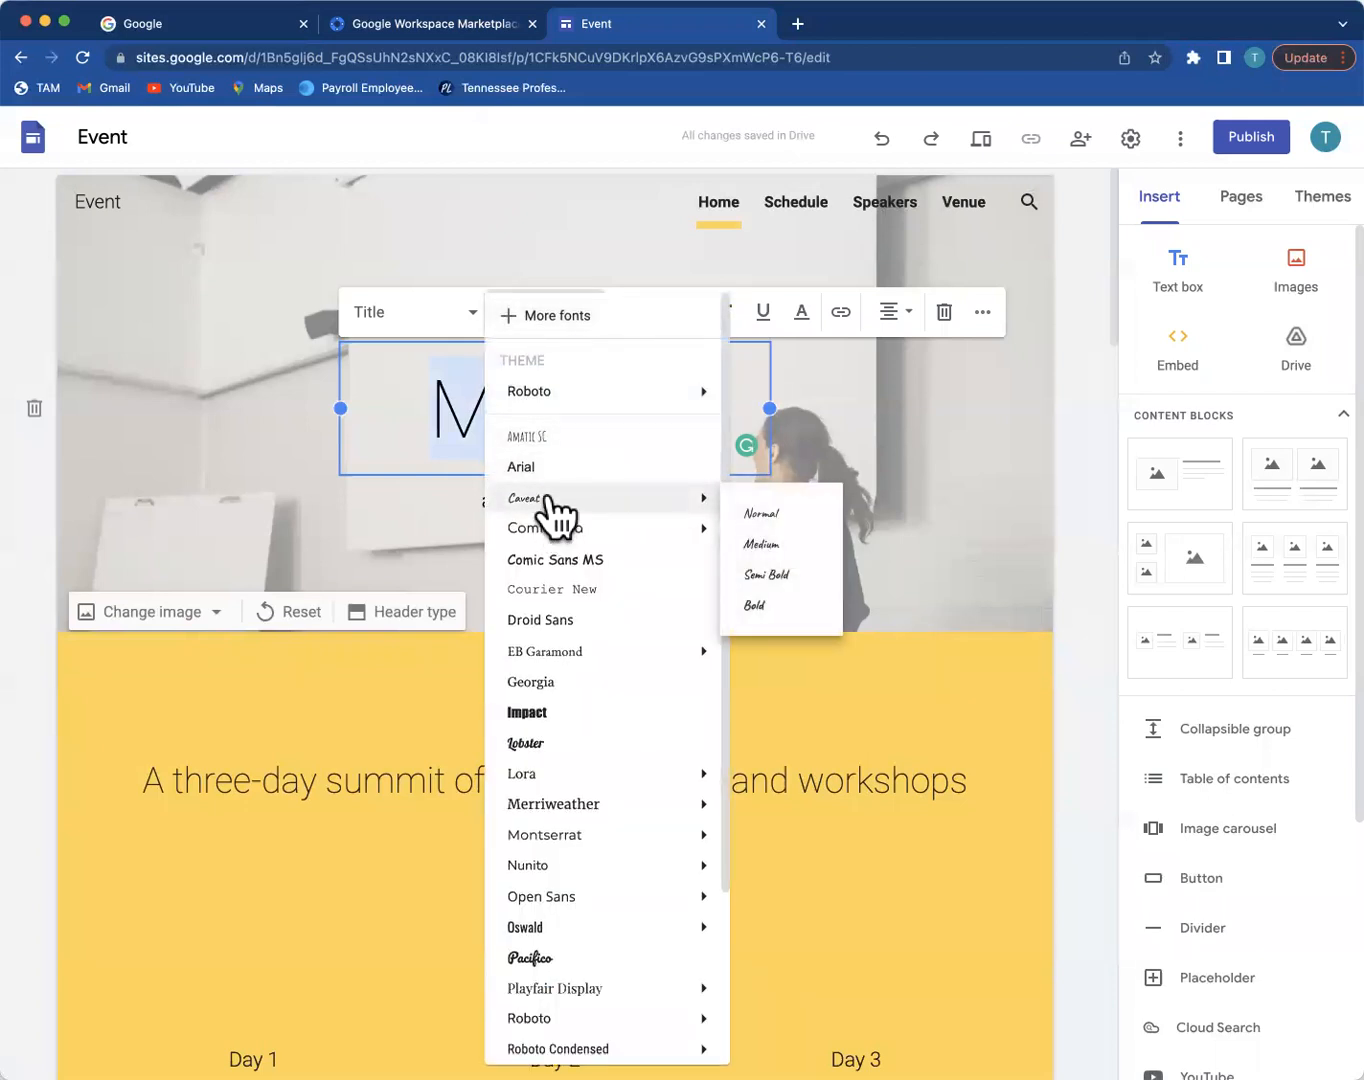
left_click(551, 497)
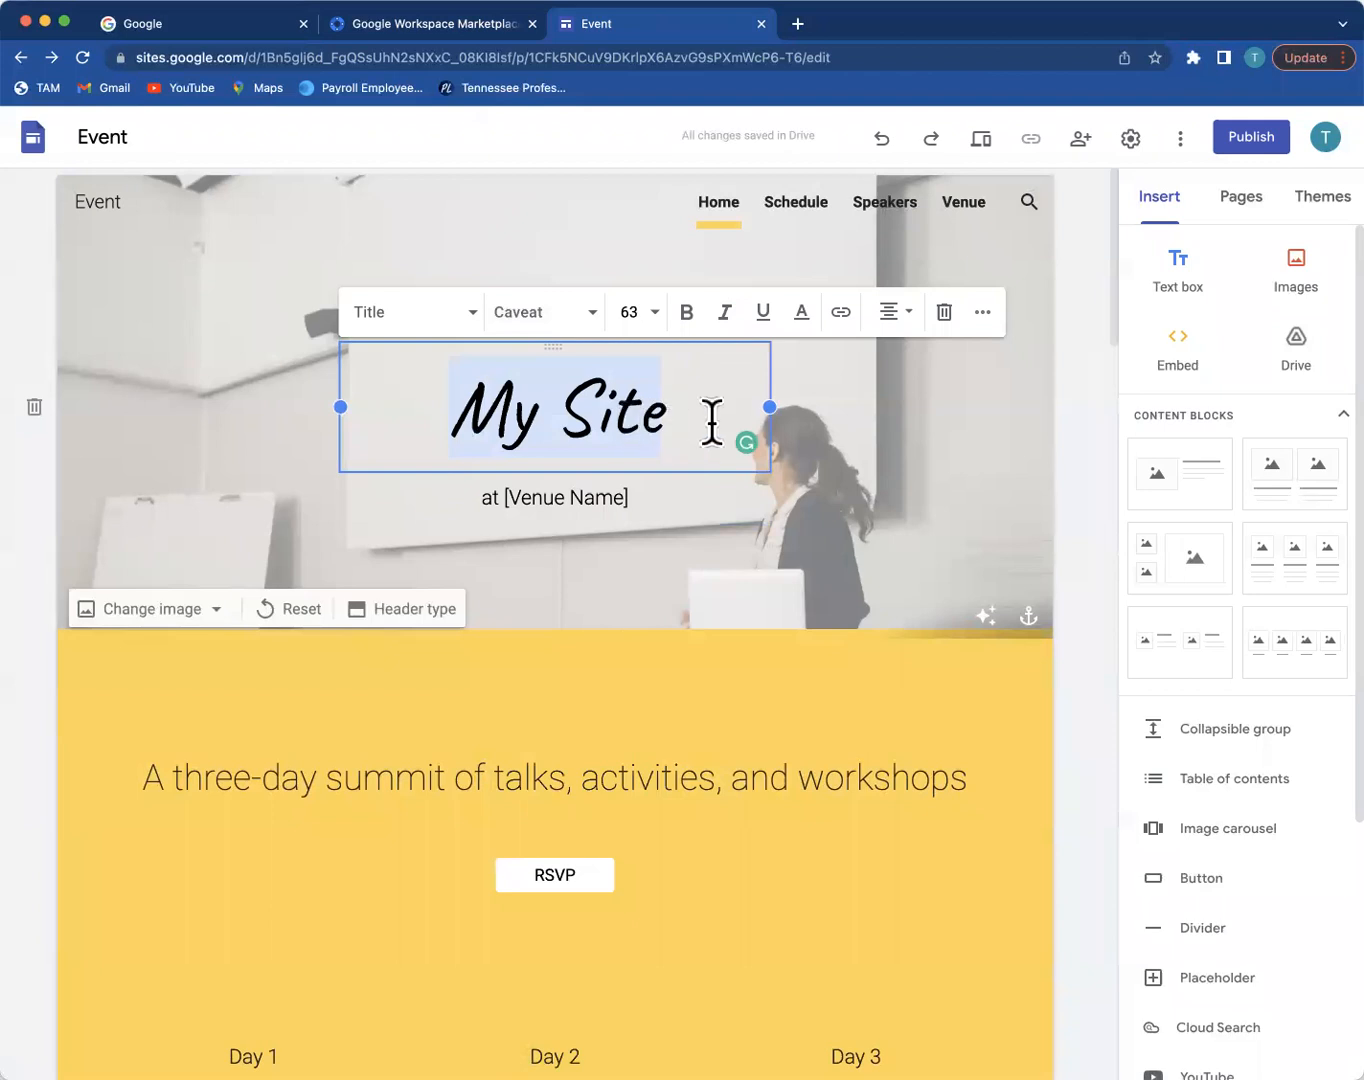
left_click(827, 465)
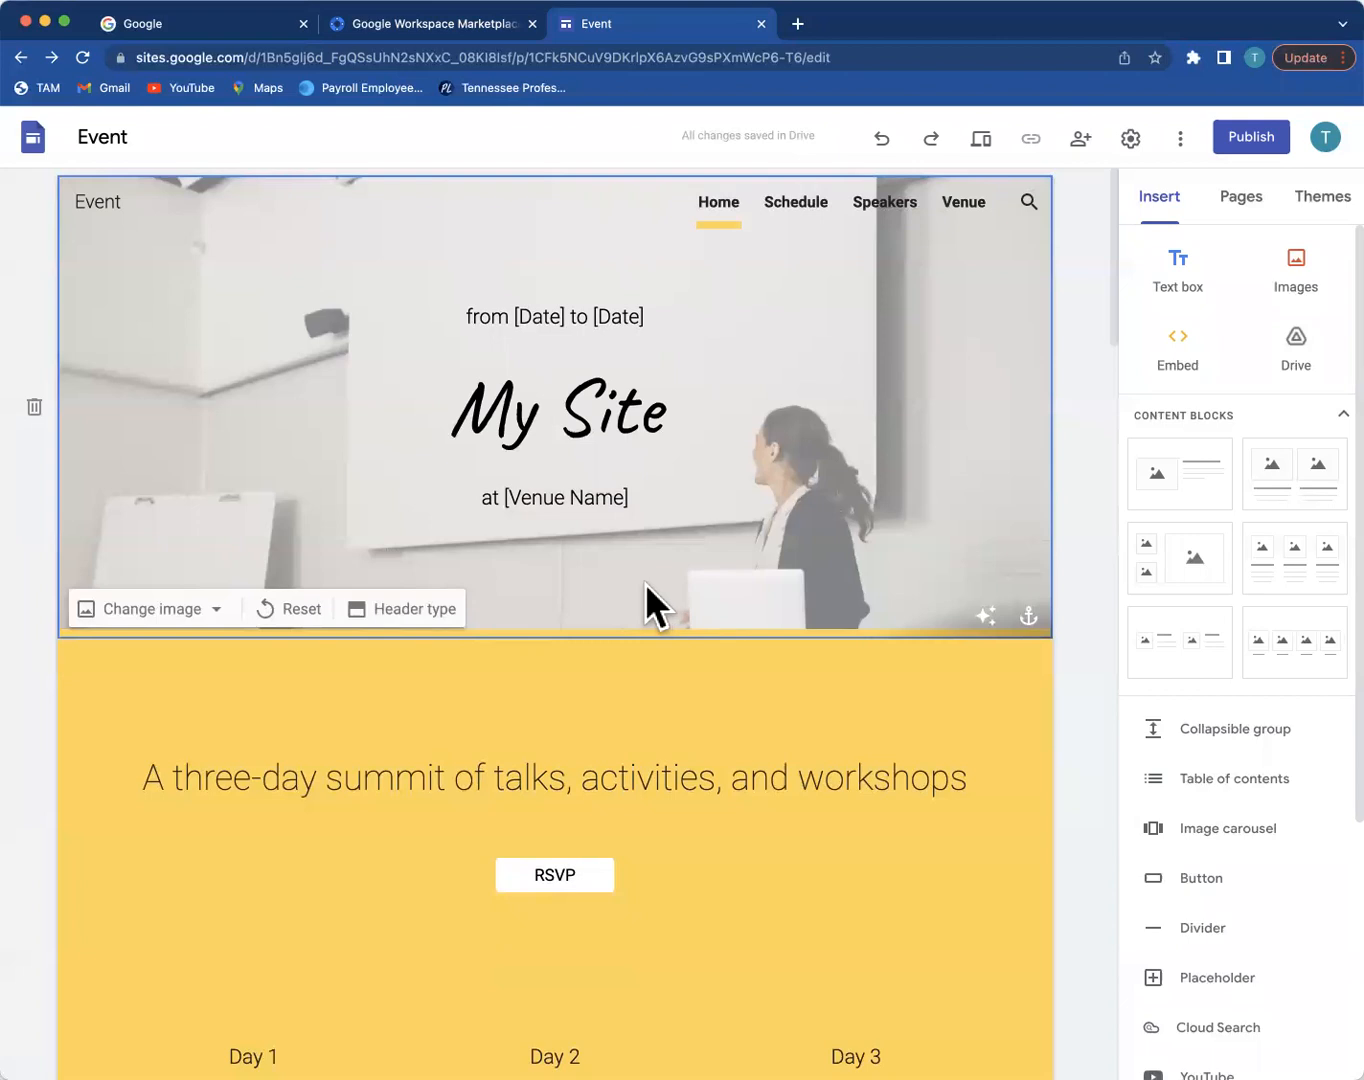
Step: Replace the header background with the image of upright illustrated crayons in a row, found through a Google image search for "crayons"
left_click(214, 609)
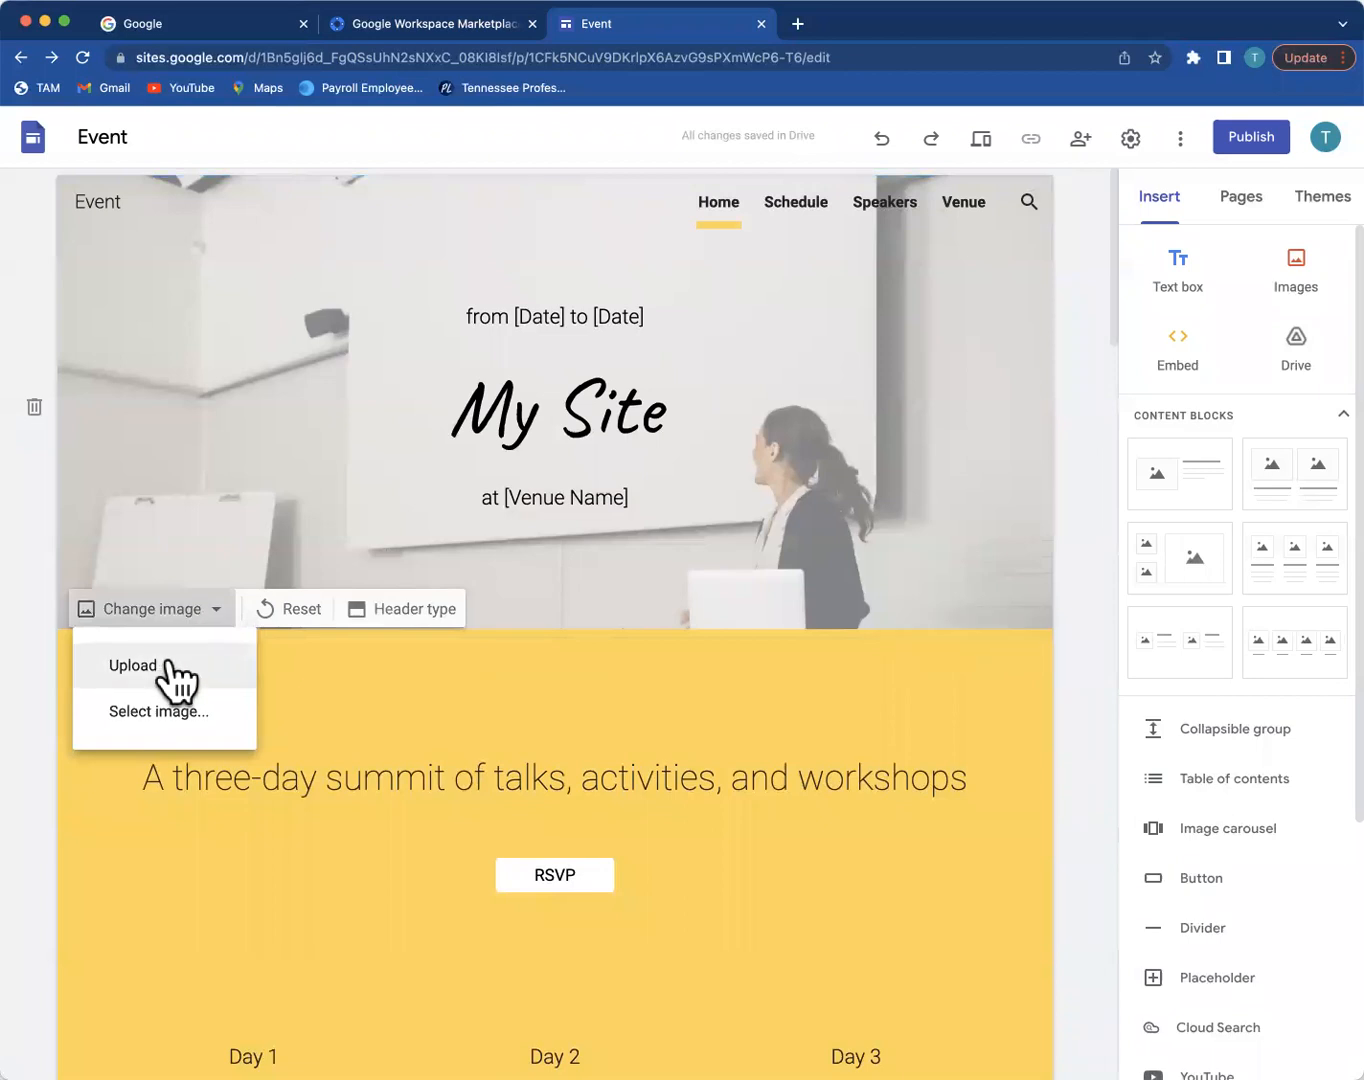
left_click(160, 706)
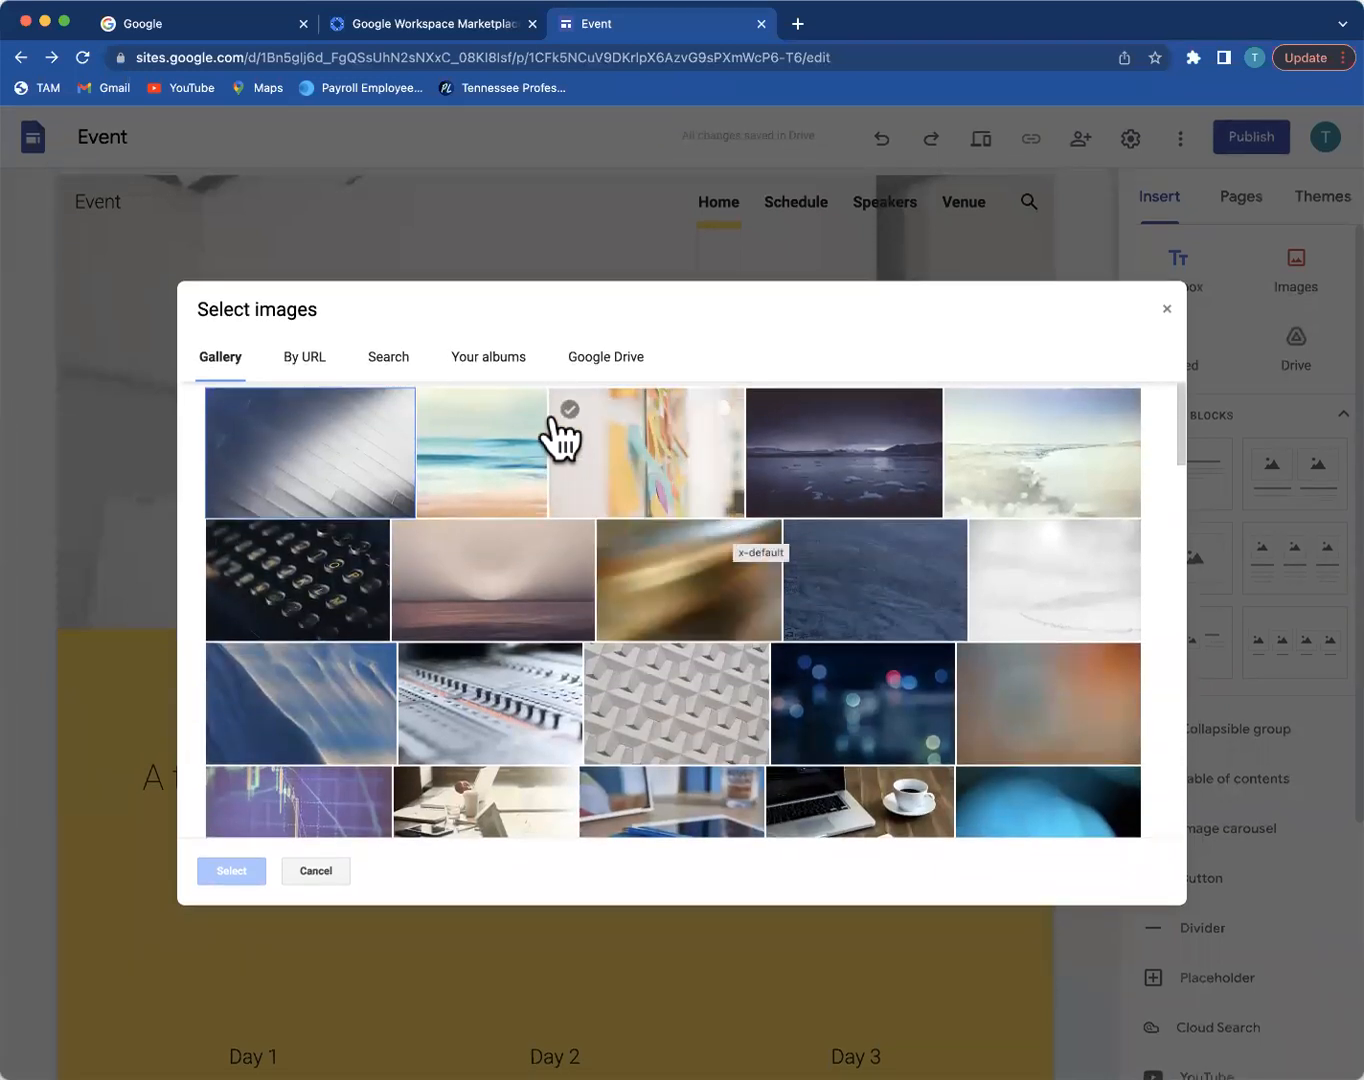
left_click(600, 360)
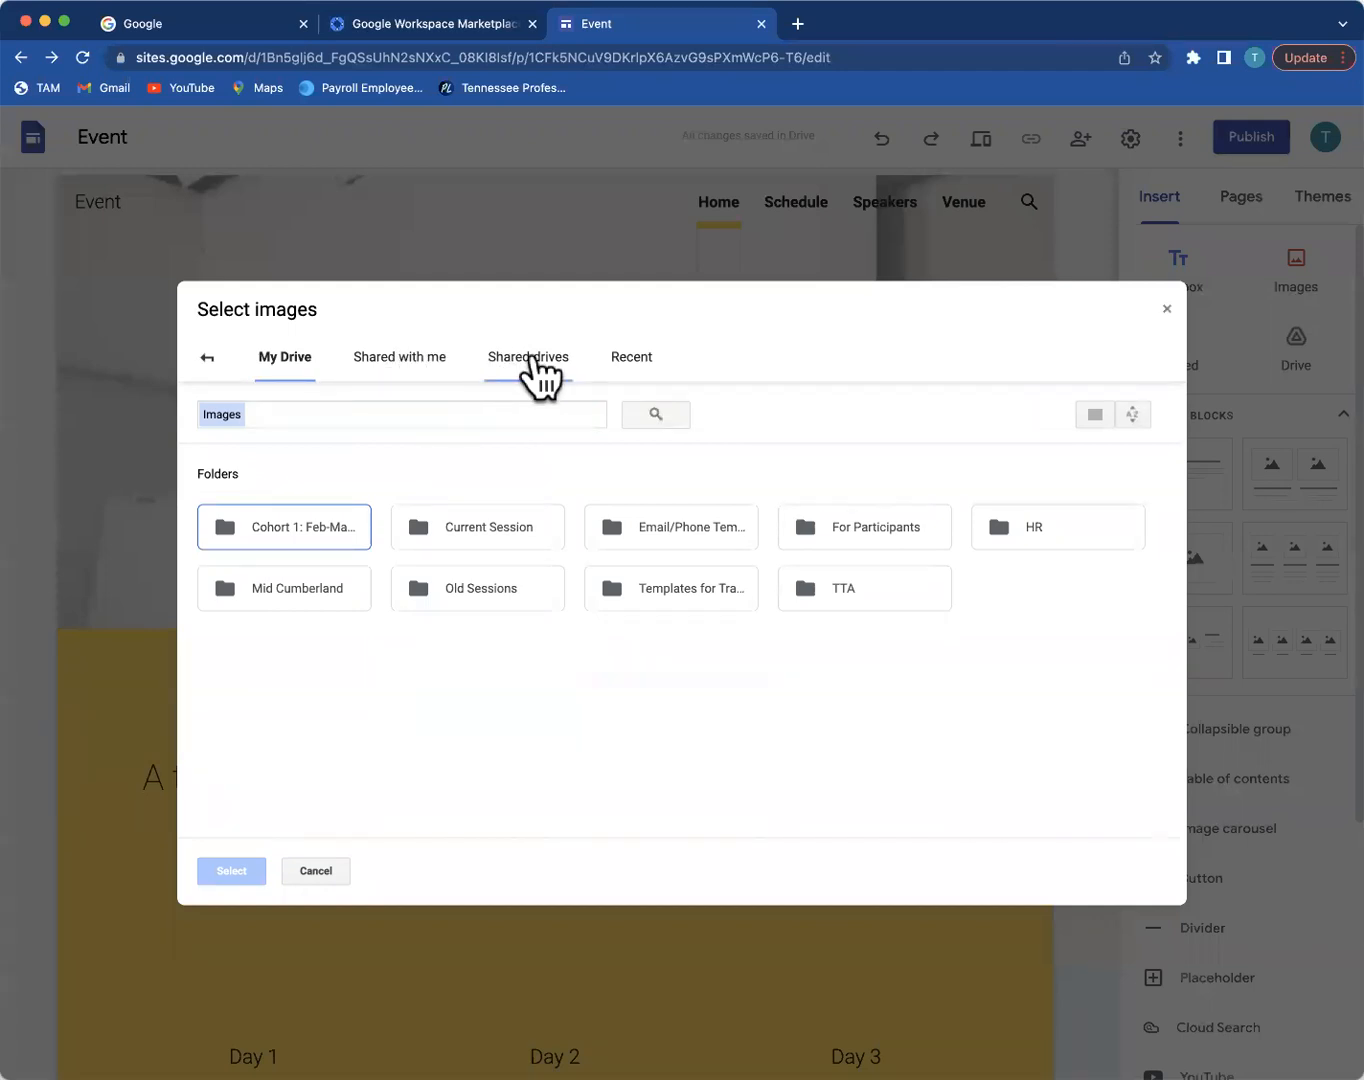
left_click(208, 358)
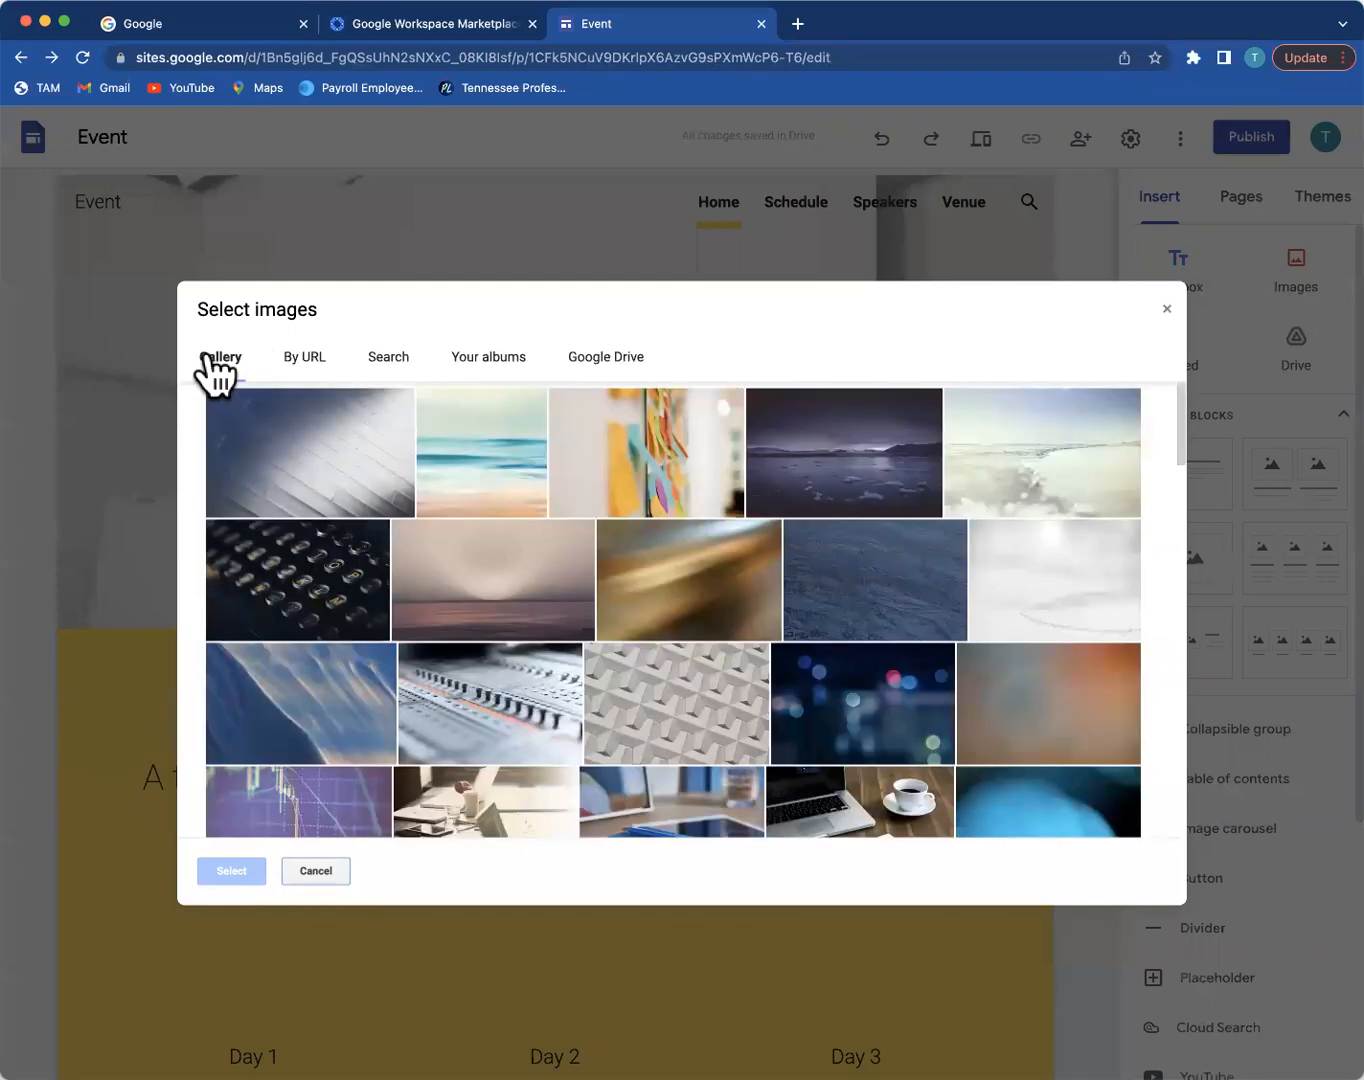
left_click(384, 358)
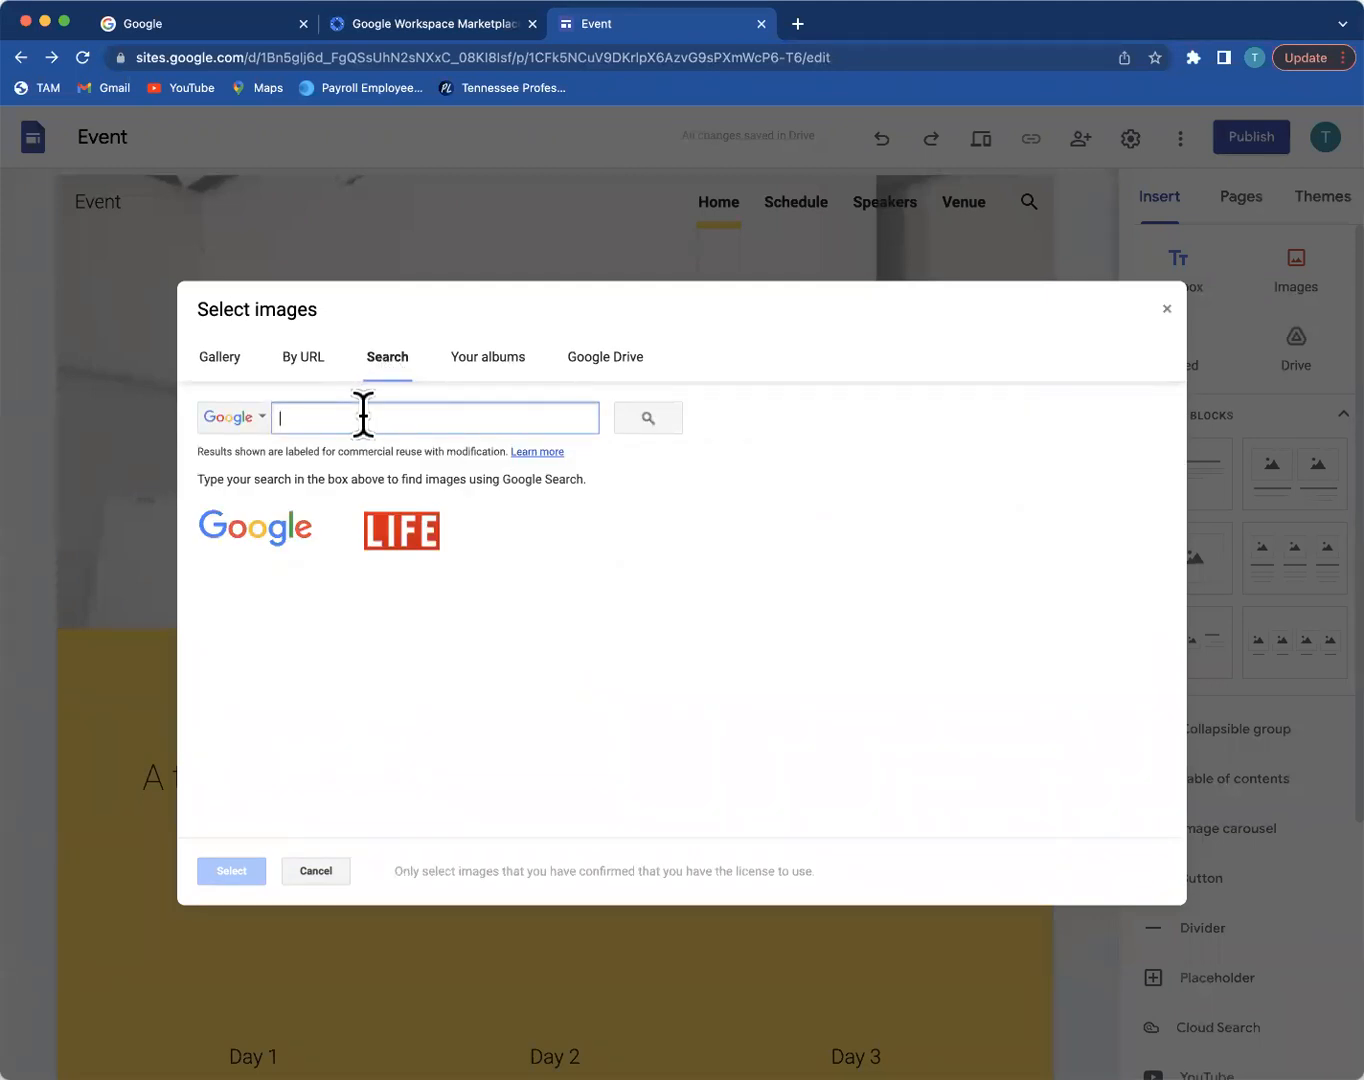
type("cray")
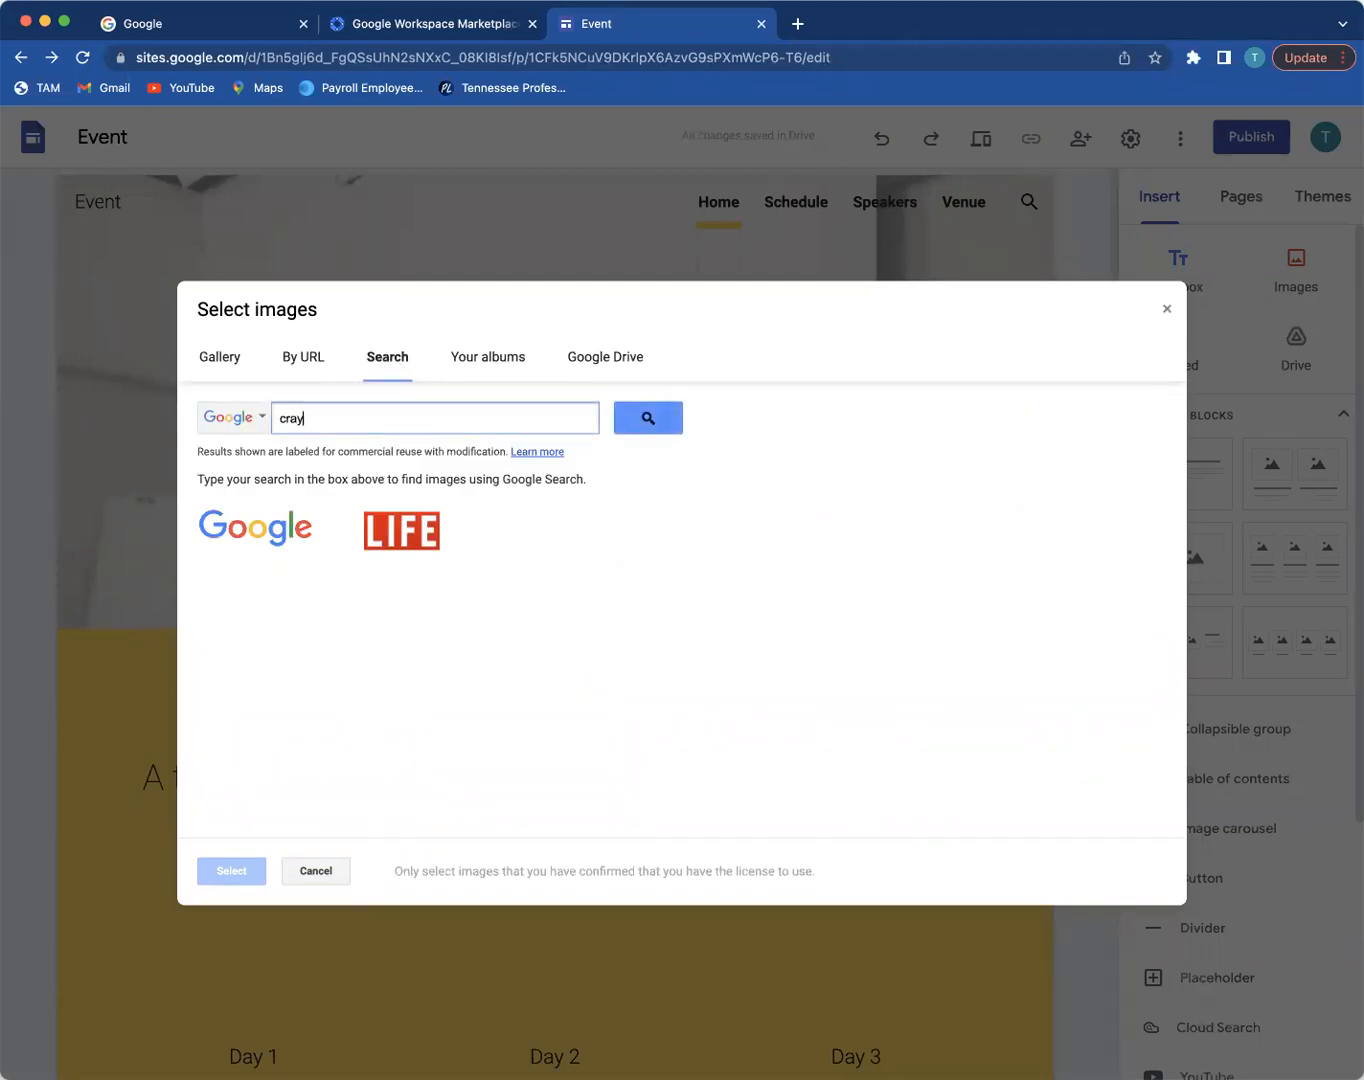
type("ons")
key("Return")
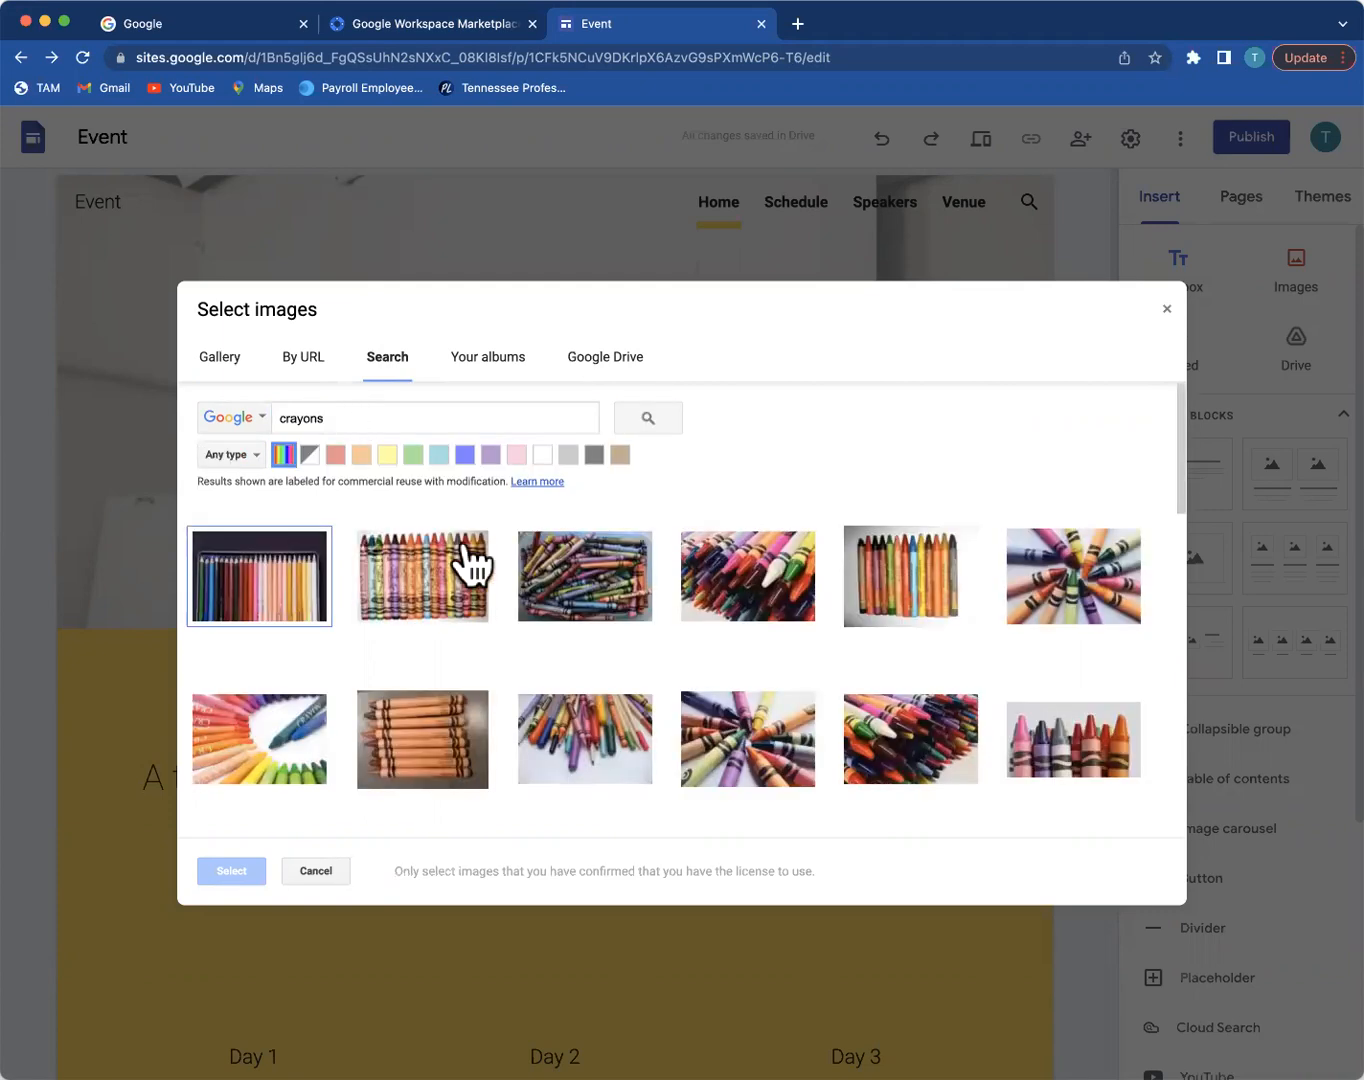
left_click(410, 589)
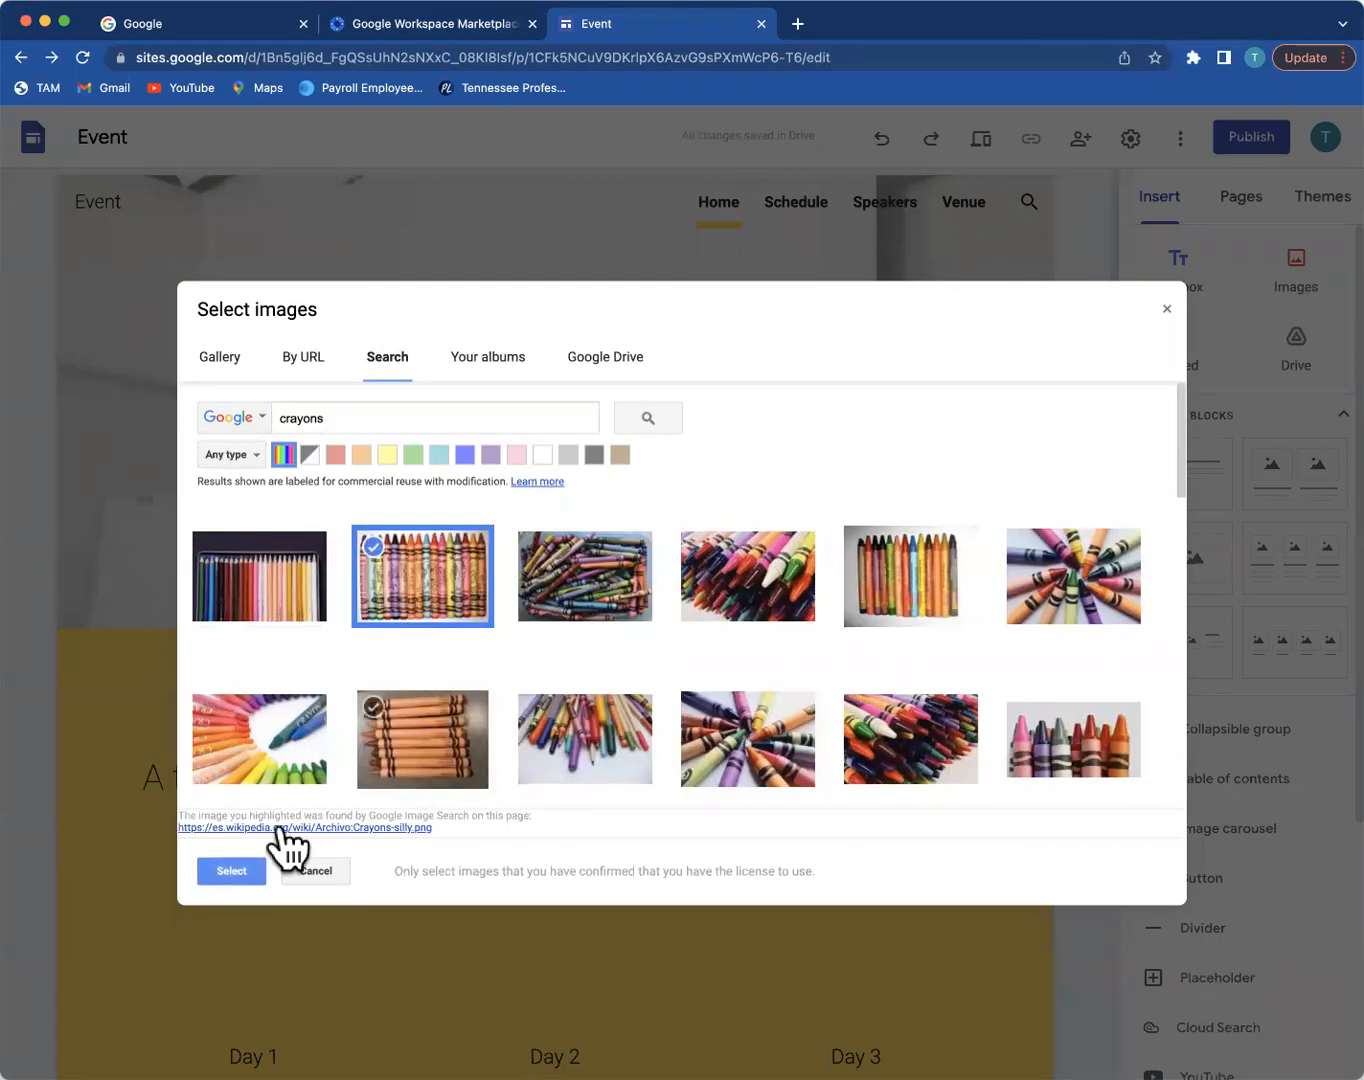
left_click(231, 870)
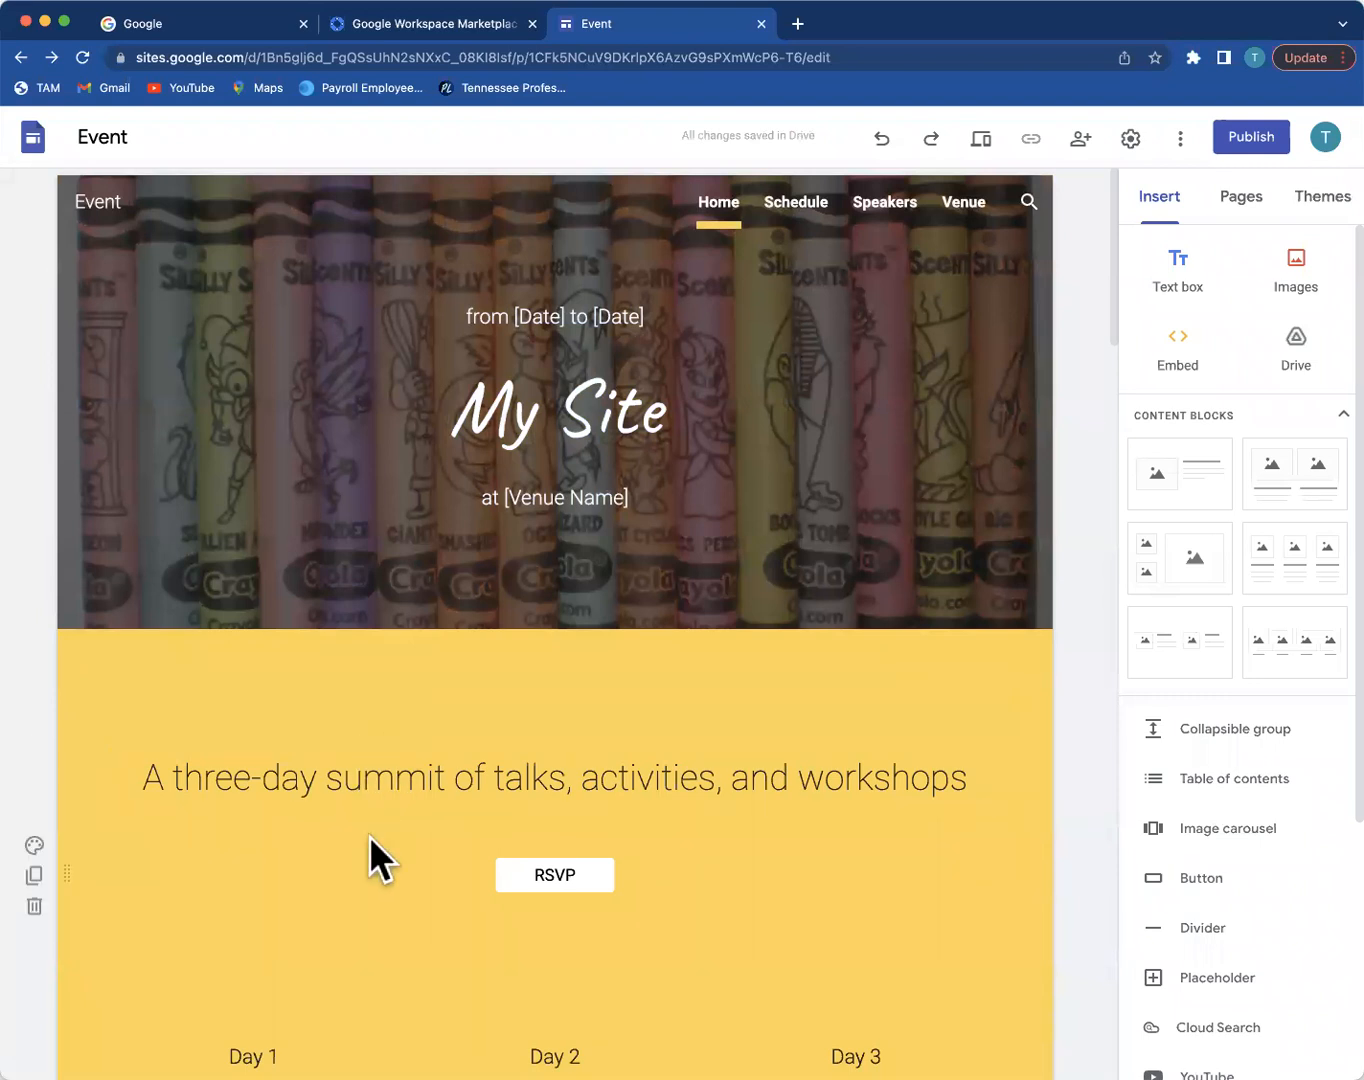
Step: Delete the section containing "A three-day summit of talks, activities, and workshops" below the header
scroll(370, 837, "down", 2)
scroll(368, 835, "down", 5)
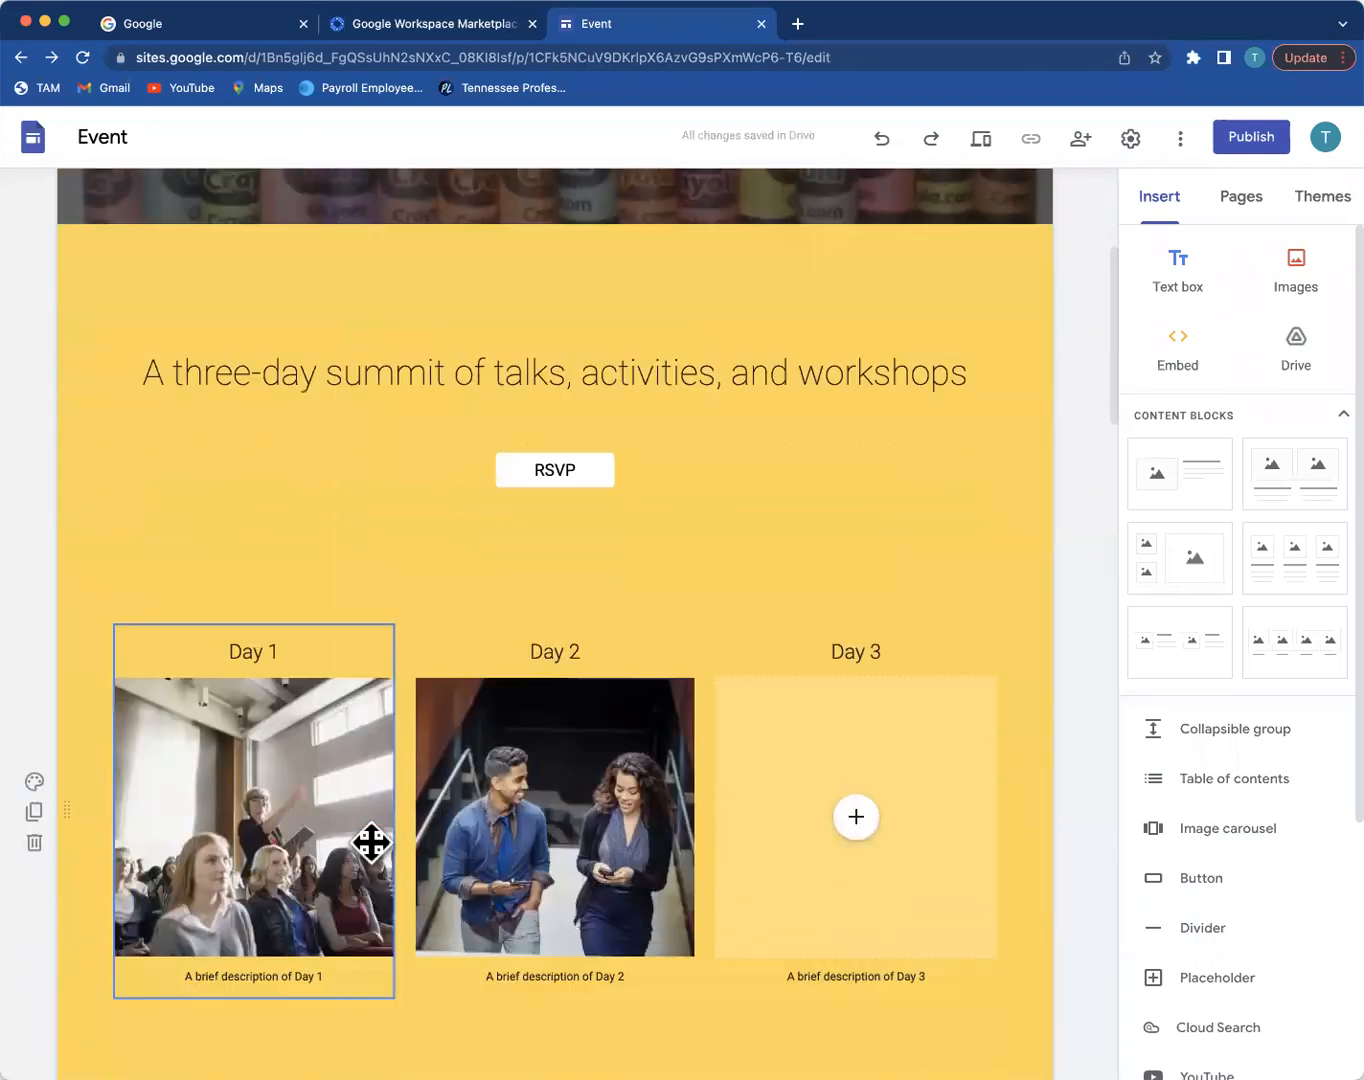
scroll(371, 851, "down", 2)
scroll(371, 858, "up", 3)
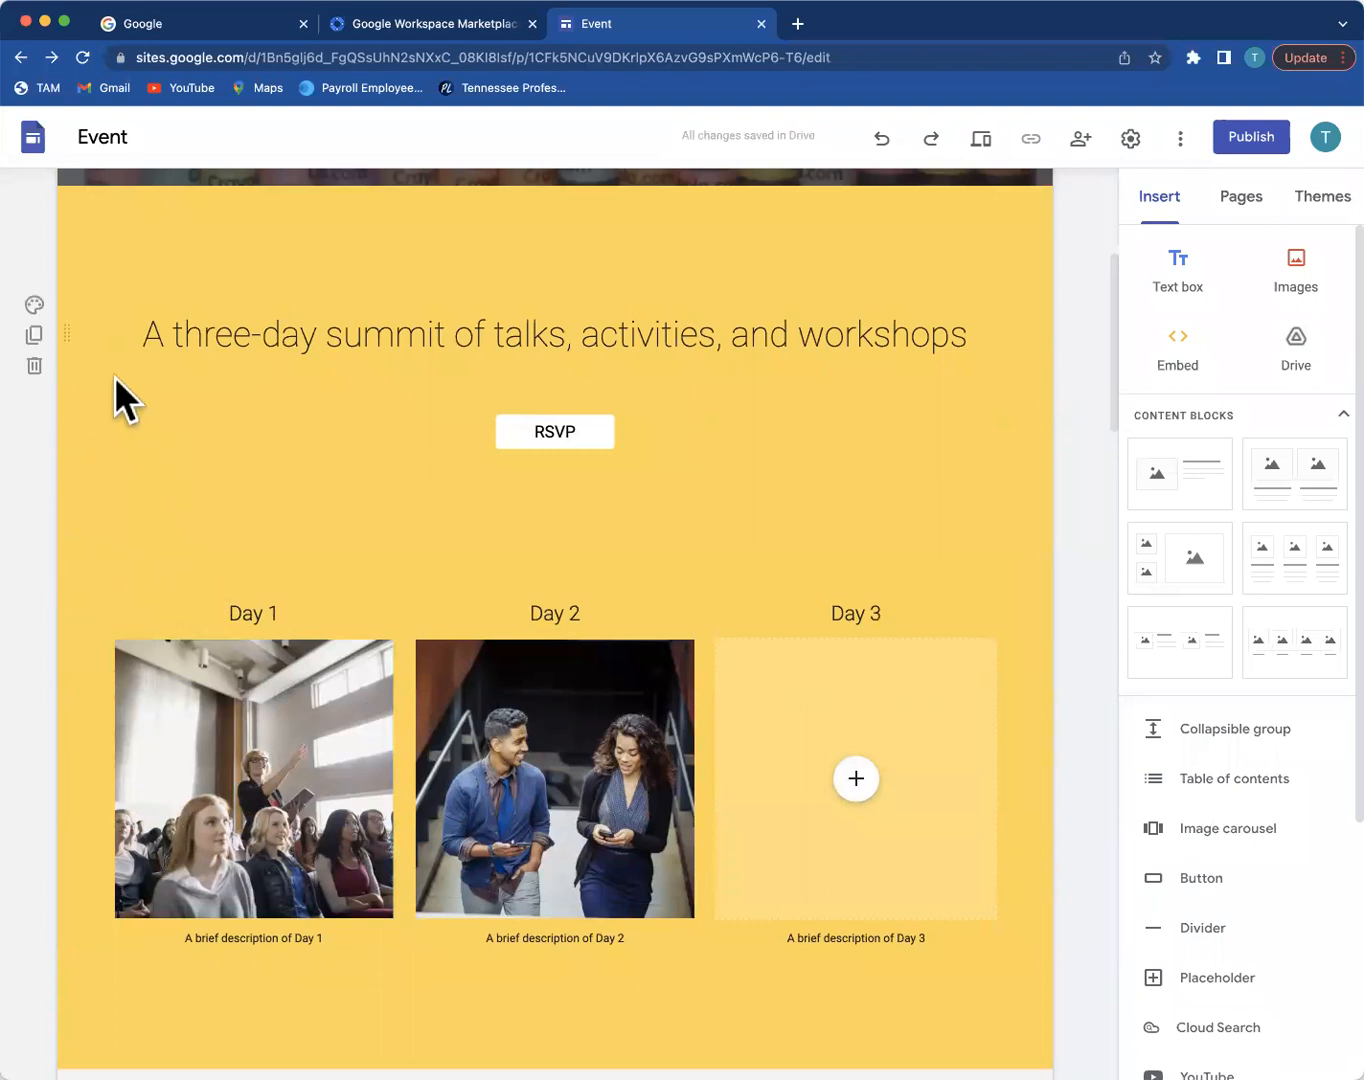
left_click(36, 368)
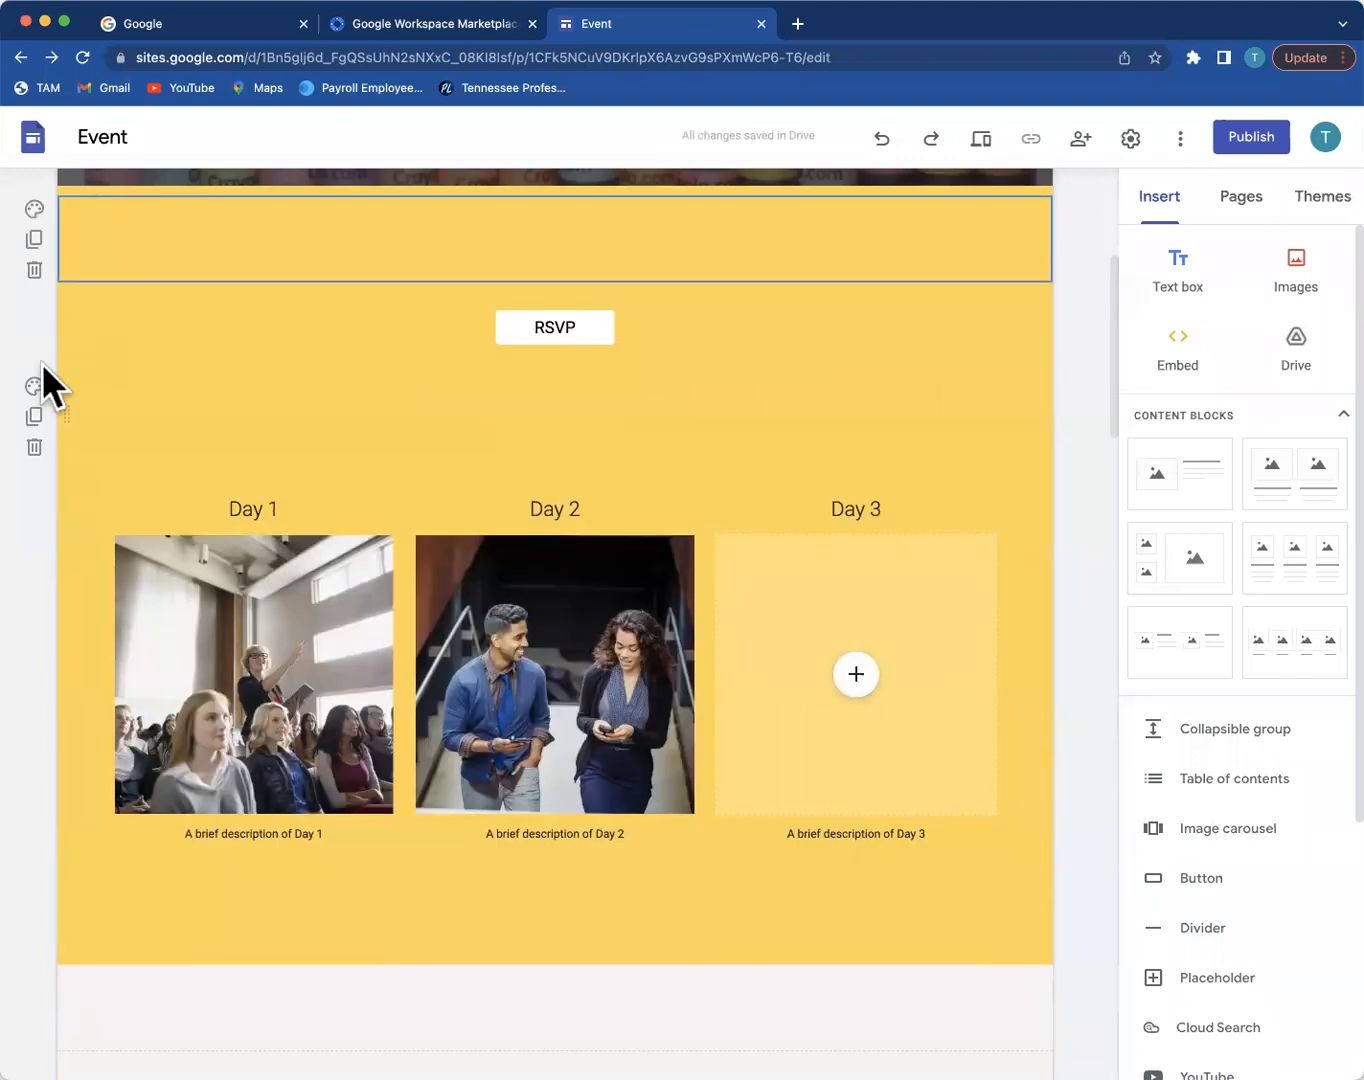
Step: Delete the blank sections above and below the RSVP button, and the RSVP button section itself
left_click(34, 270)
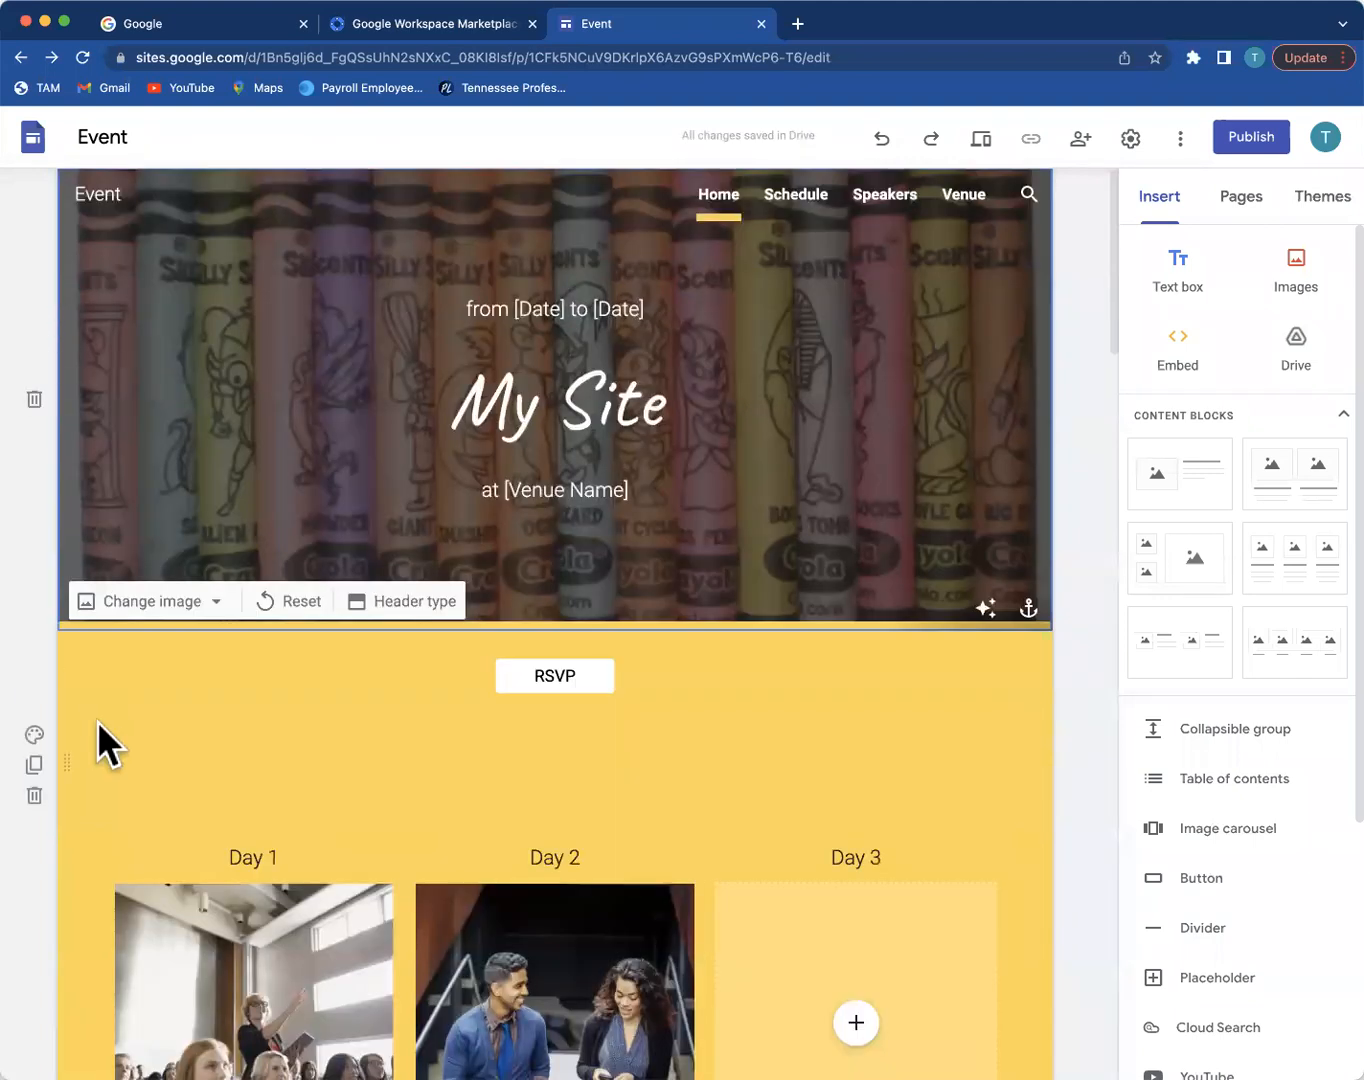
scroll(97, 730, "down", 2)
left_click(34, 591)
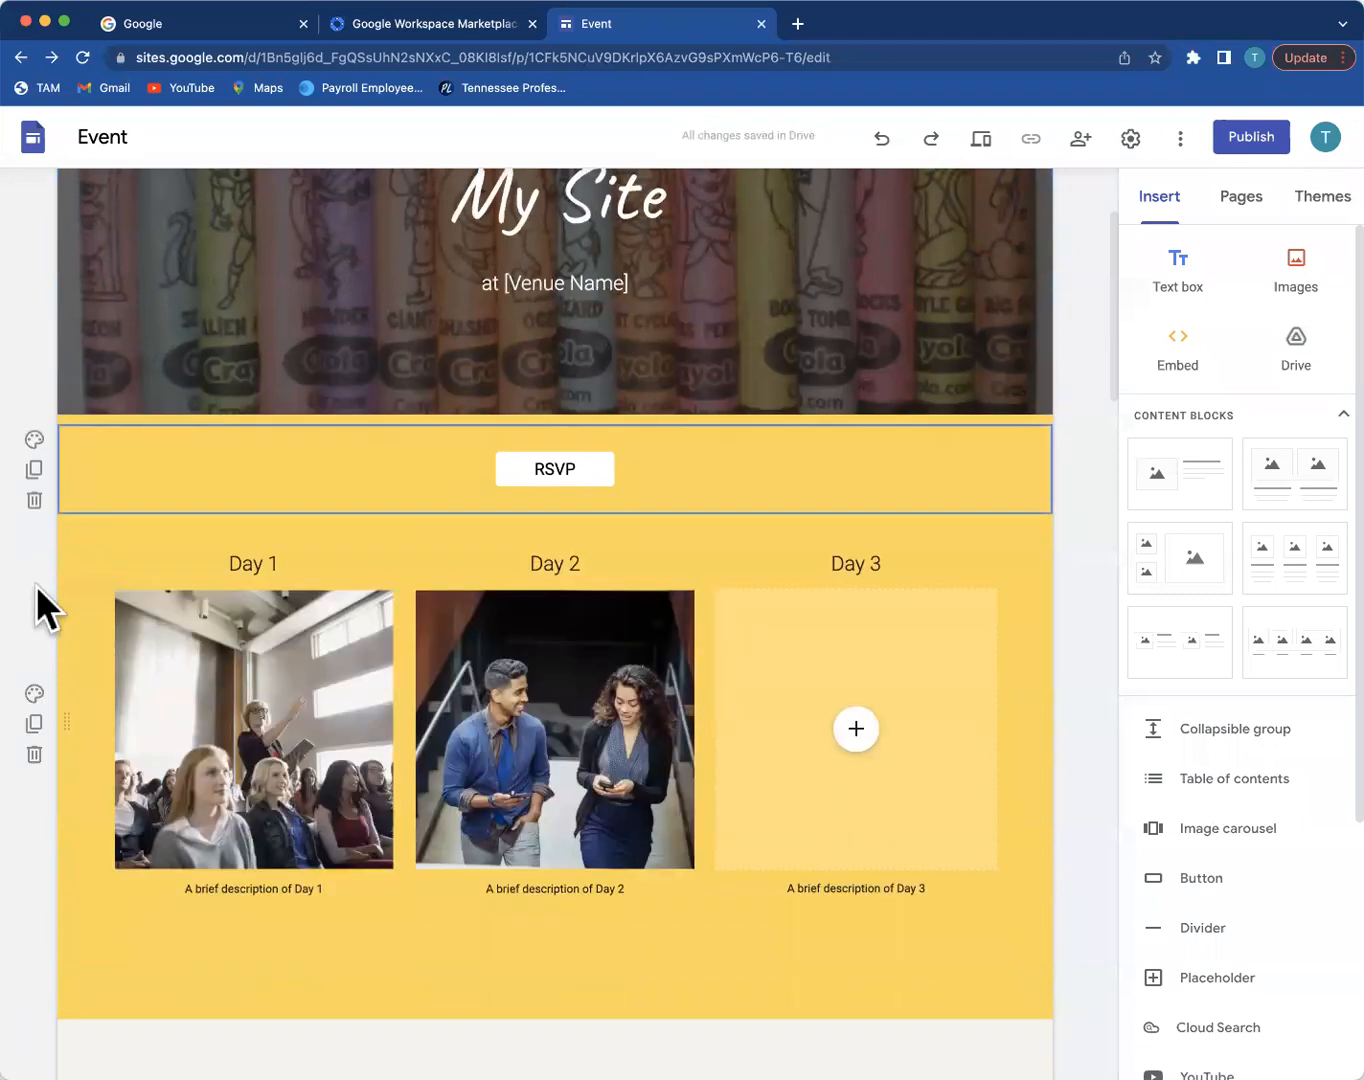
left_click(34, 501)
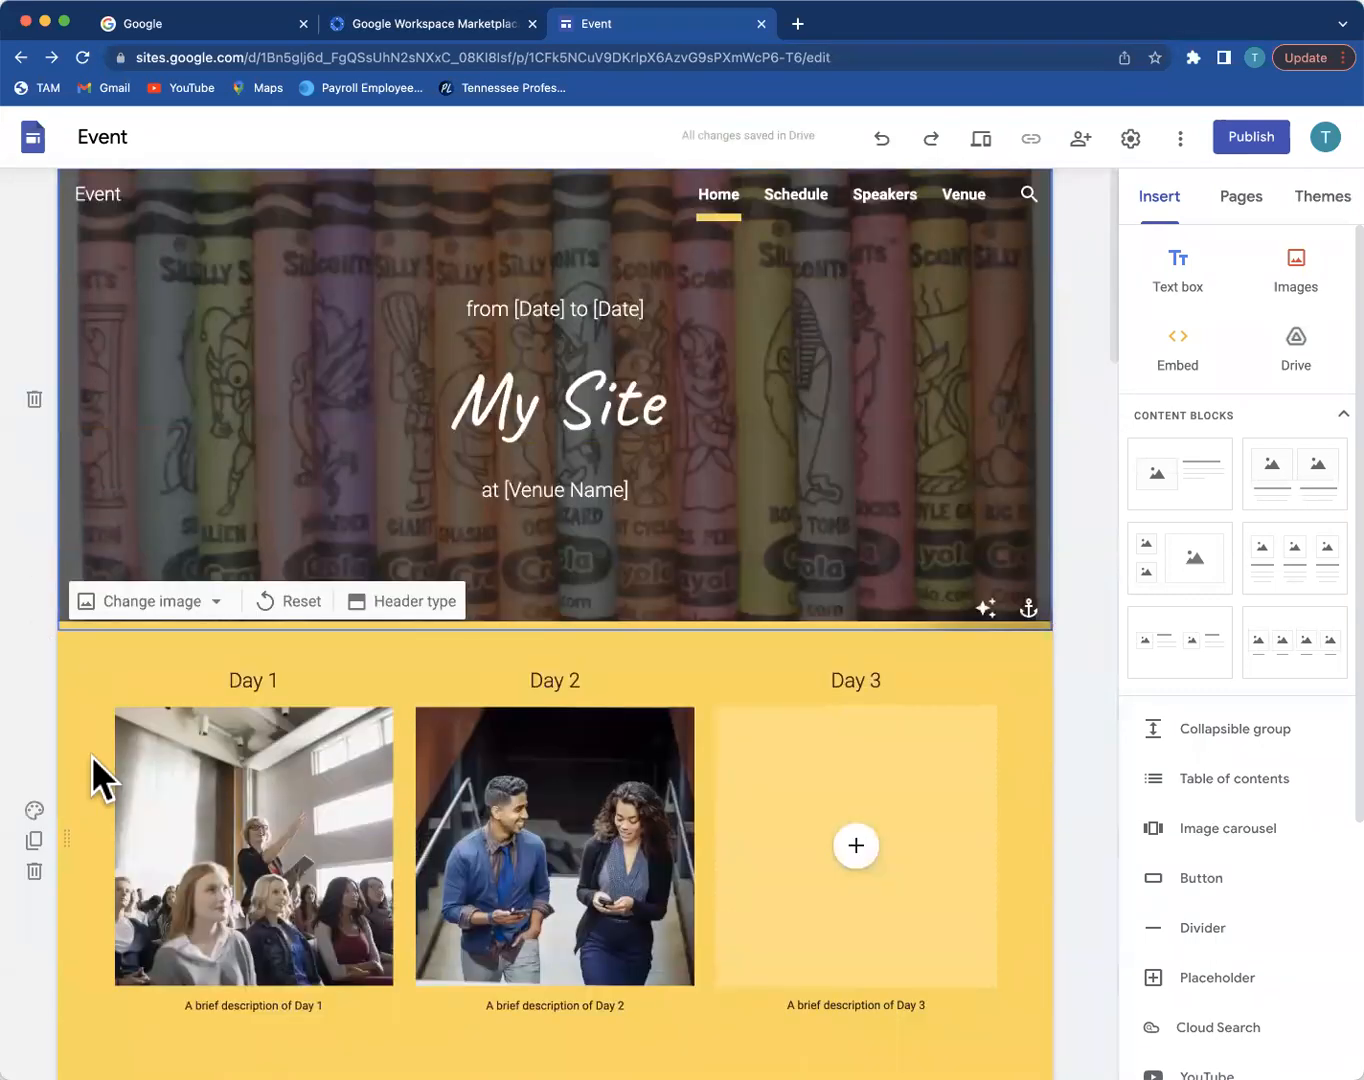
scroll(115, 707, "down", 1)
scroll(815, 481, "down", 1)
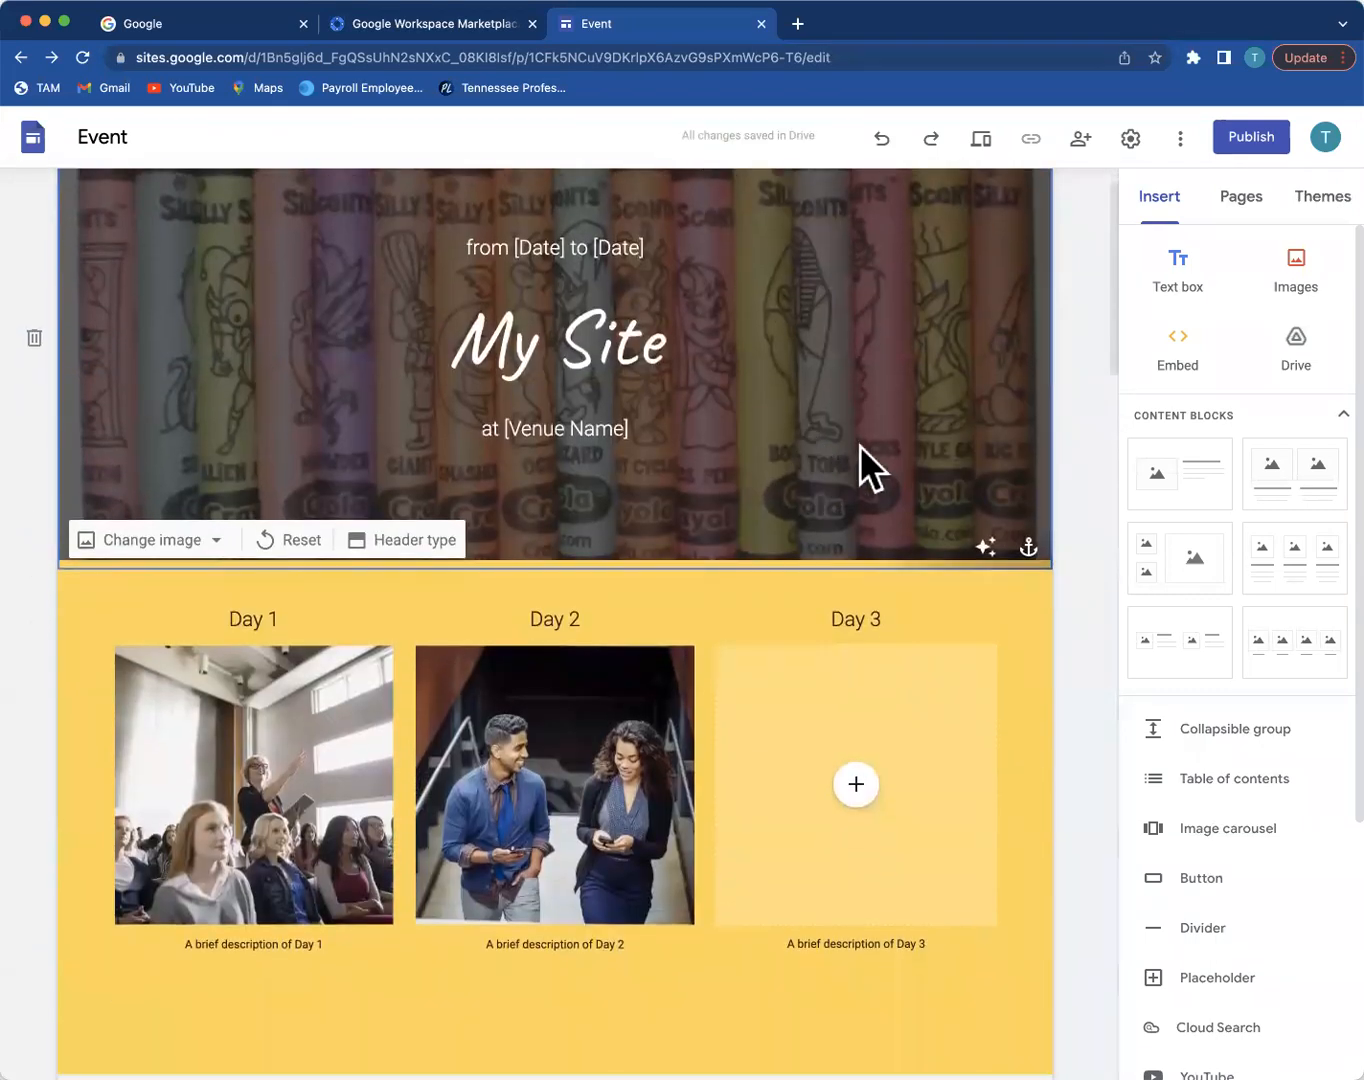
Step: Undo the last three section deletions around the RSVP button
left_click(882, 139)
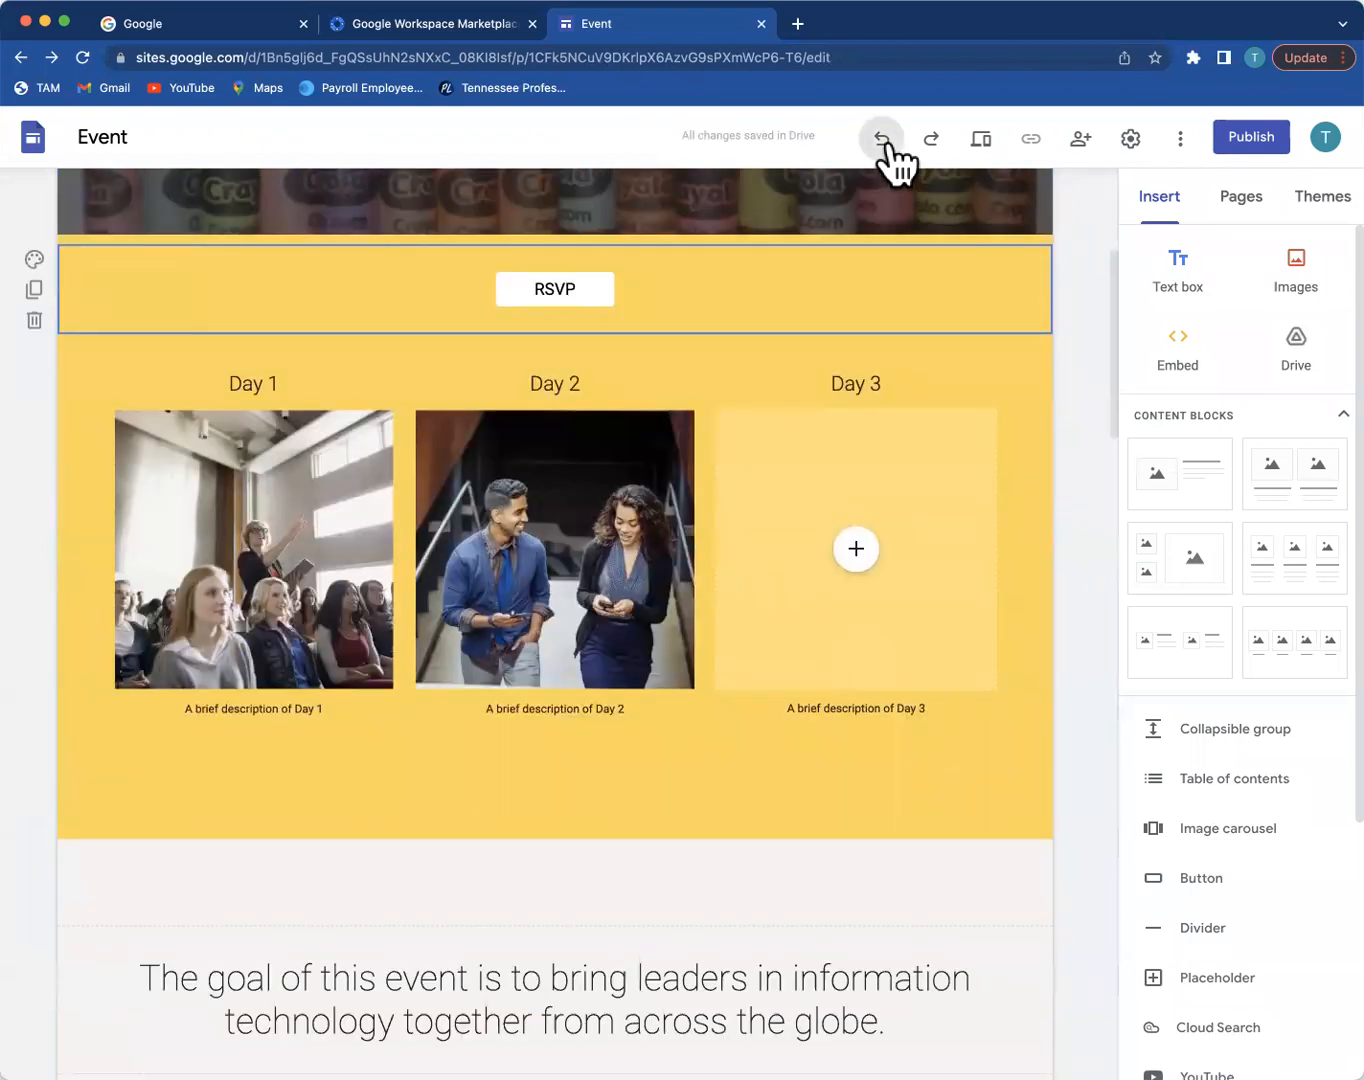
left_click(882, 140)
left_click(882, 140)
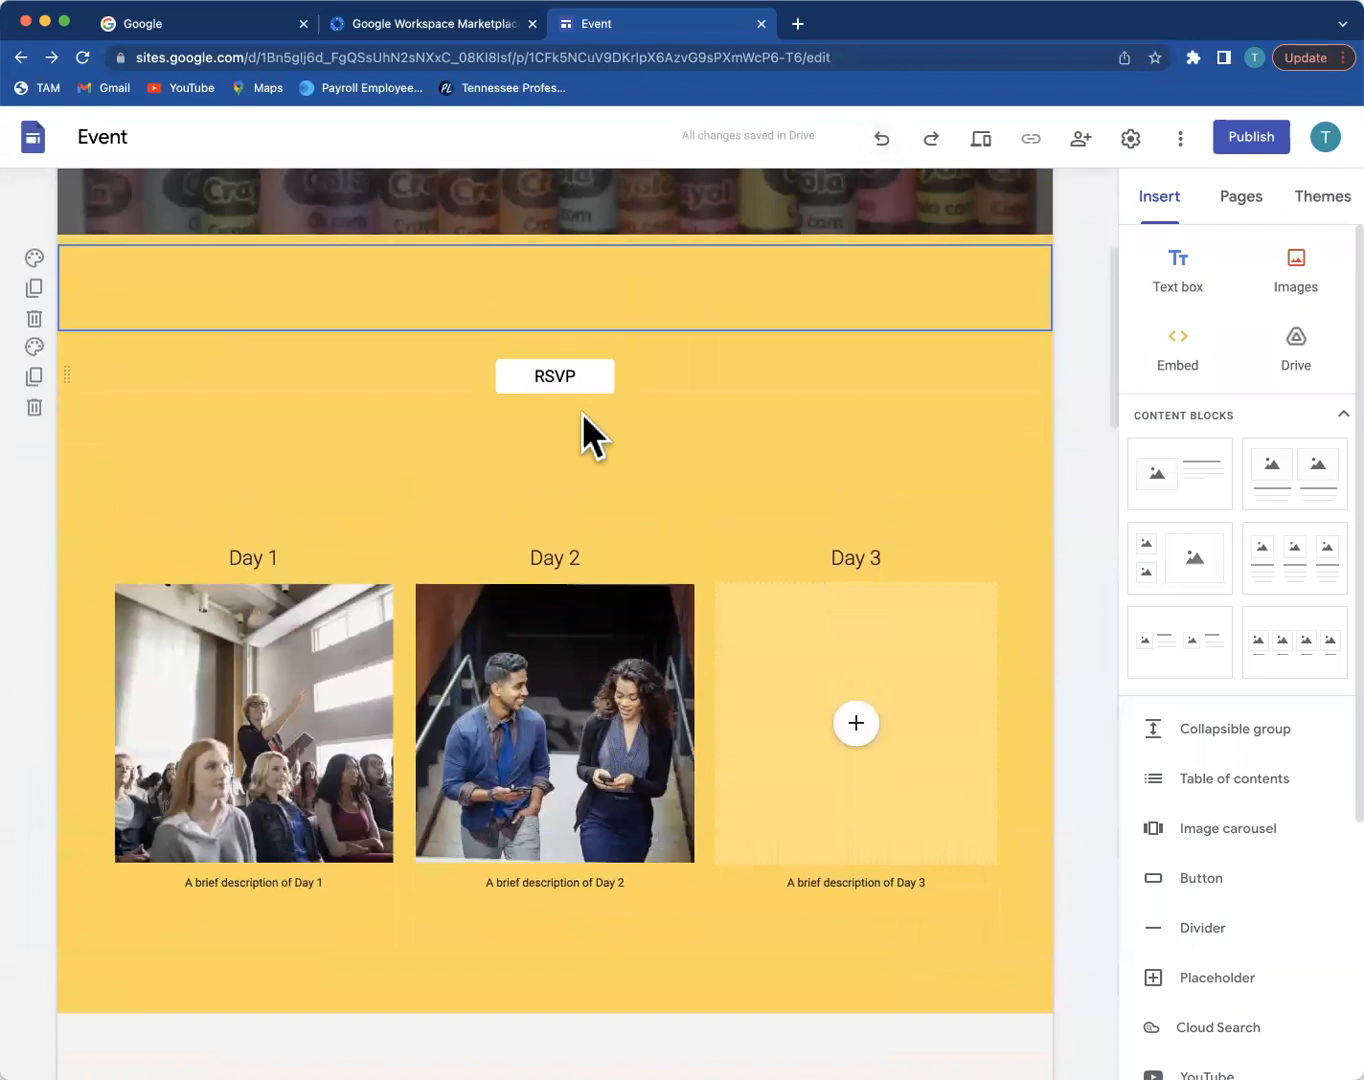
Step: Check the insert options of the Day 3 image placeholder, and delete the section holding the Day 1, Day 2 and Day 3 columns
scroll(581, 413, "down", 2)
scroll(582, 413, "down", 4)
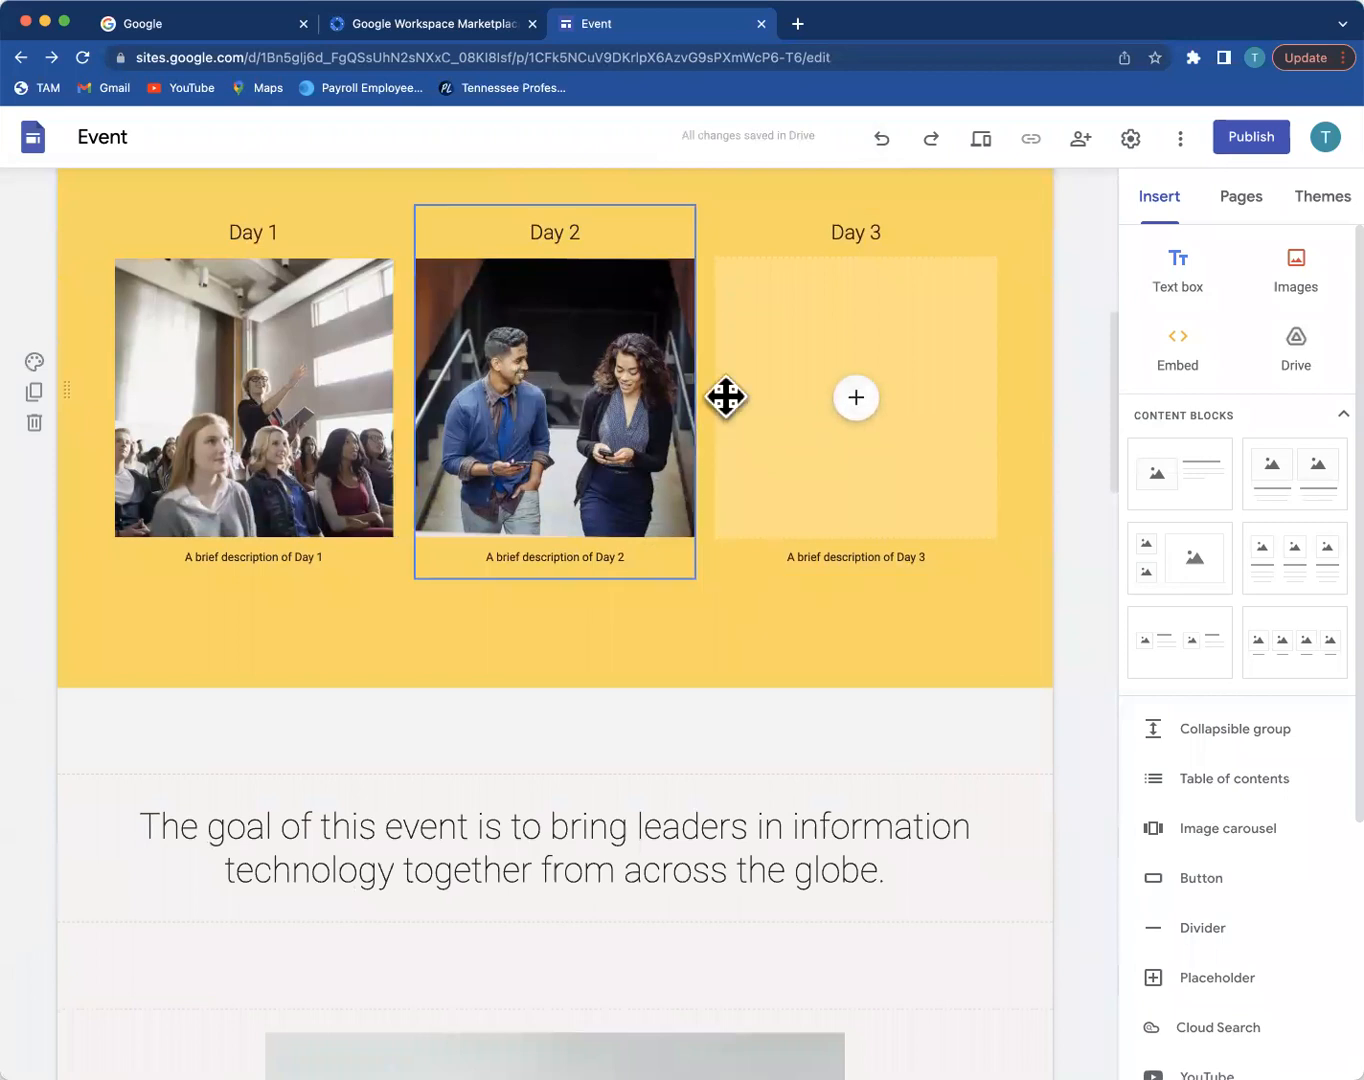
left_click(856, 399)
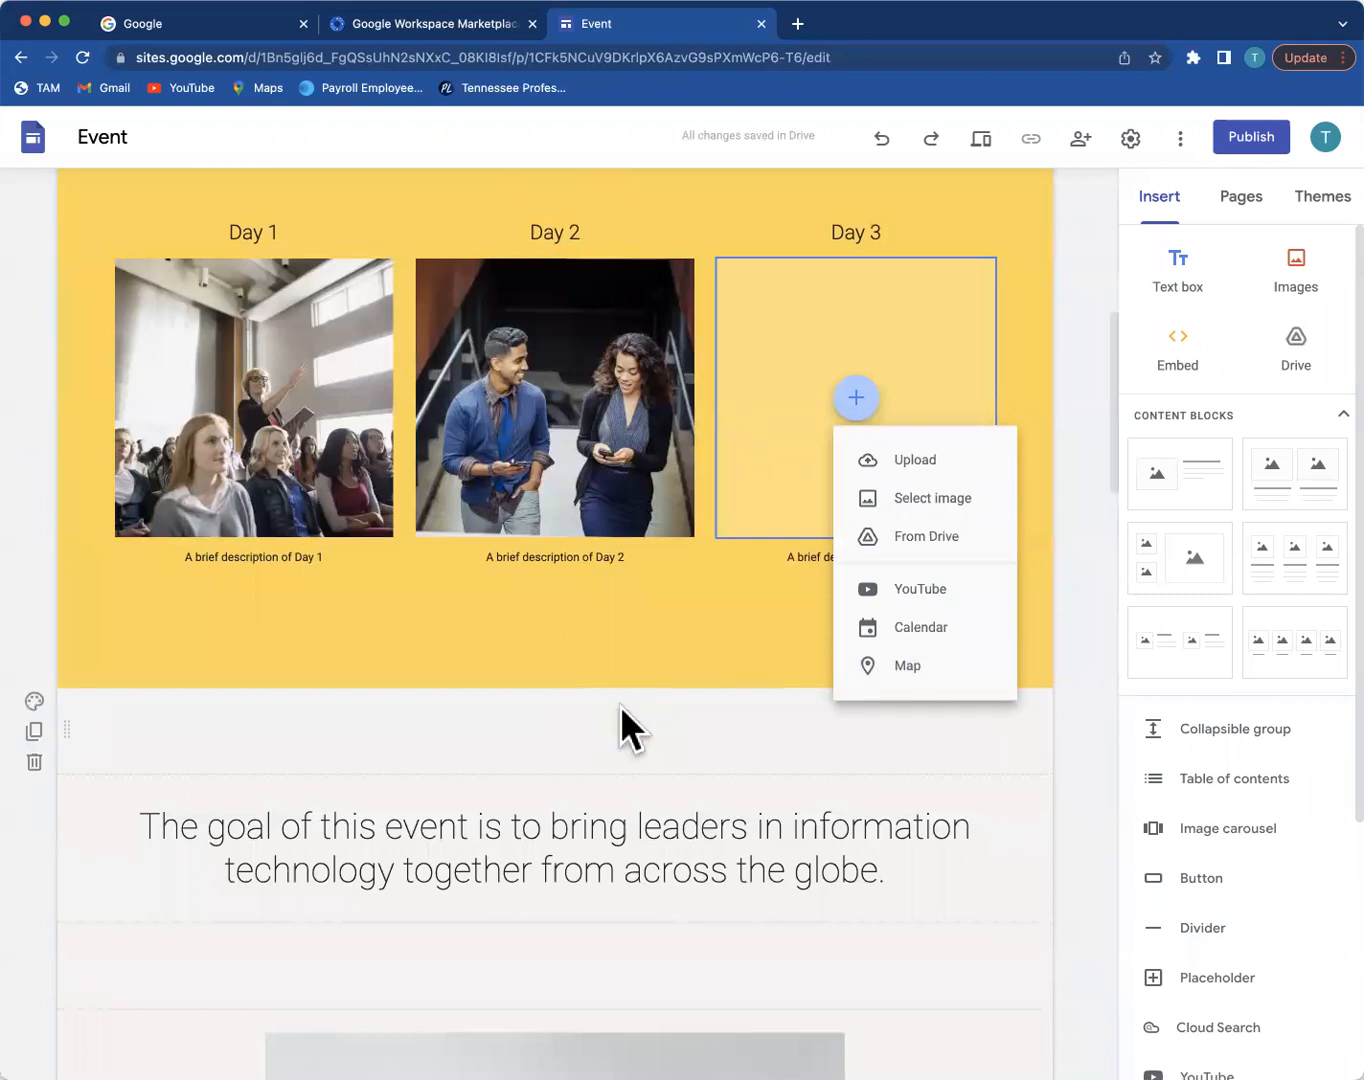
left_click_drag(620, 706, 628, 658)
scroll(660, 662, "up", 3)
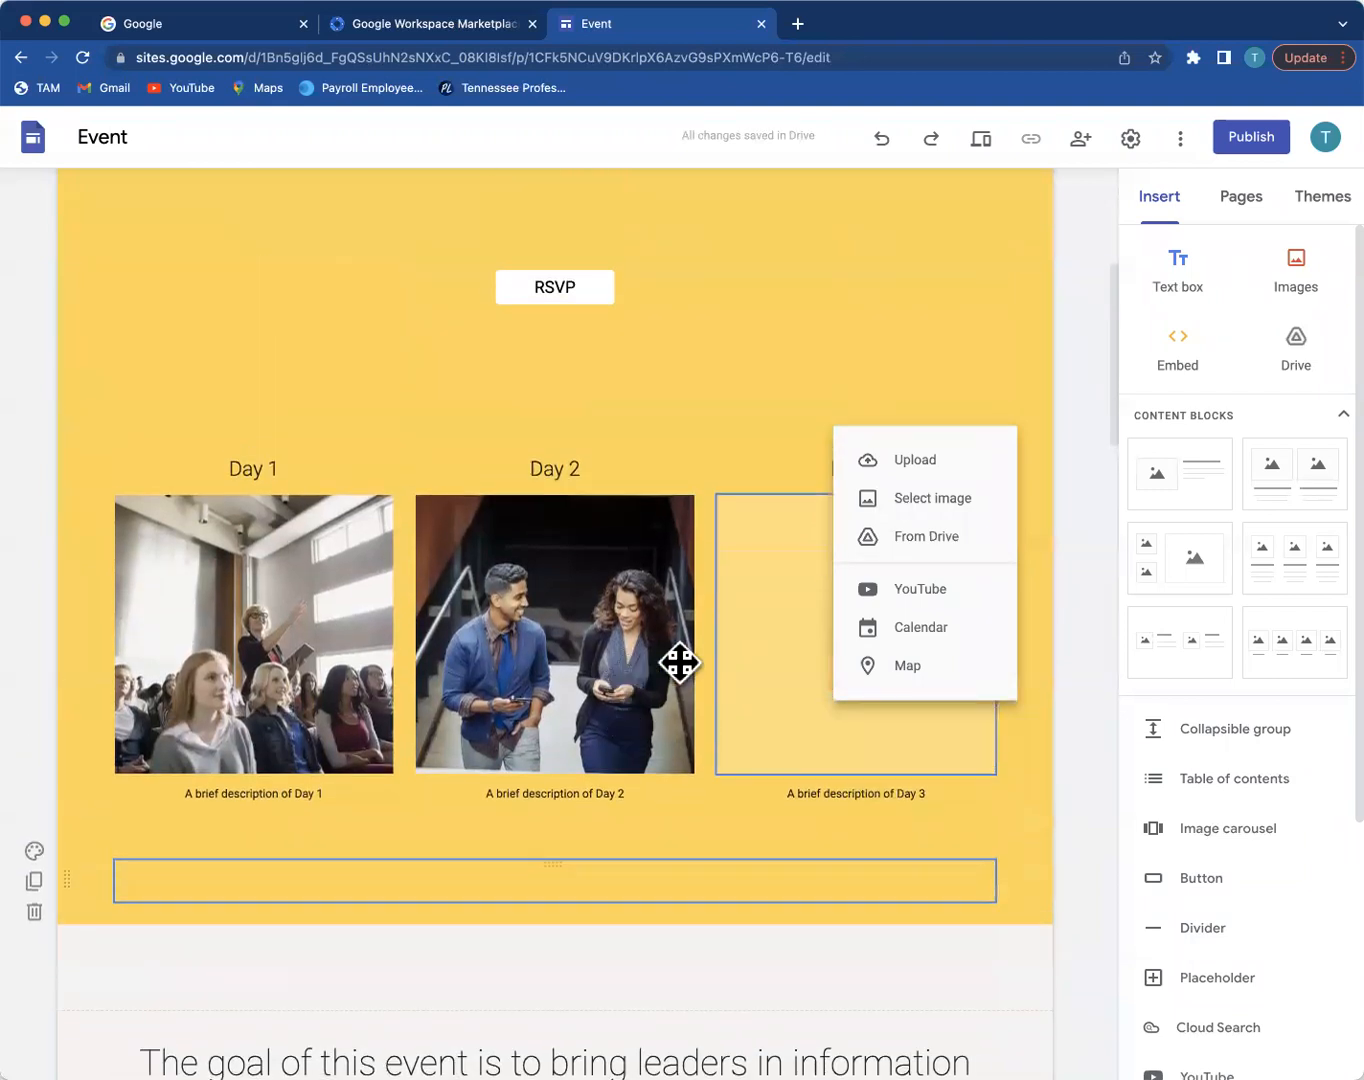
left_click(95, 845)
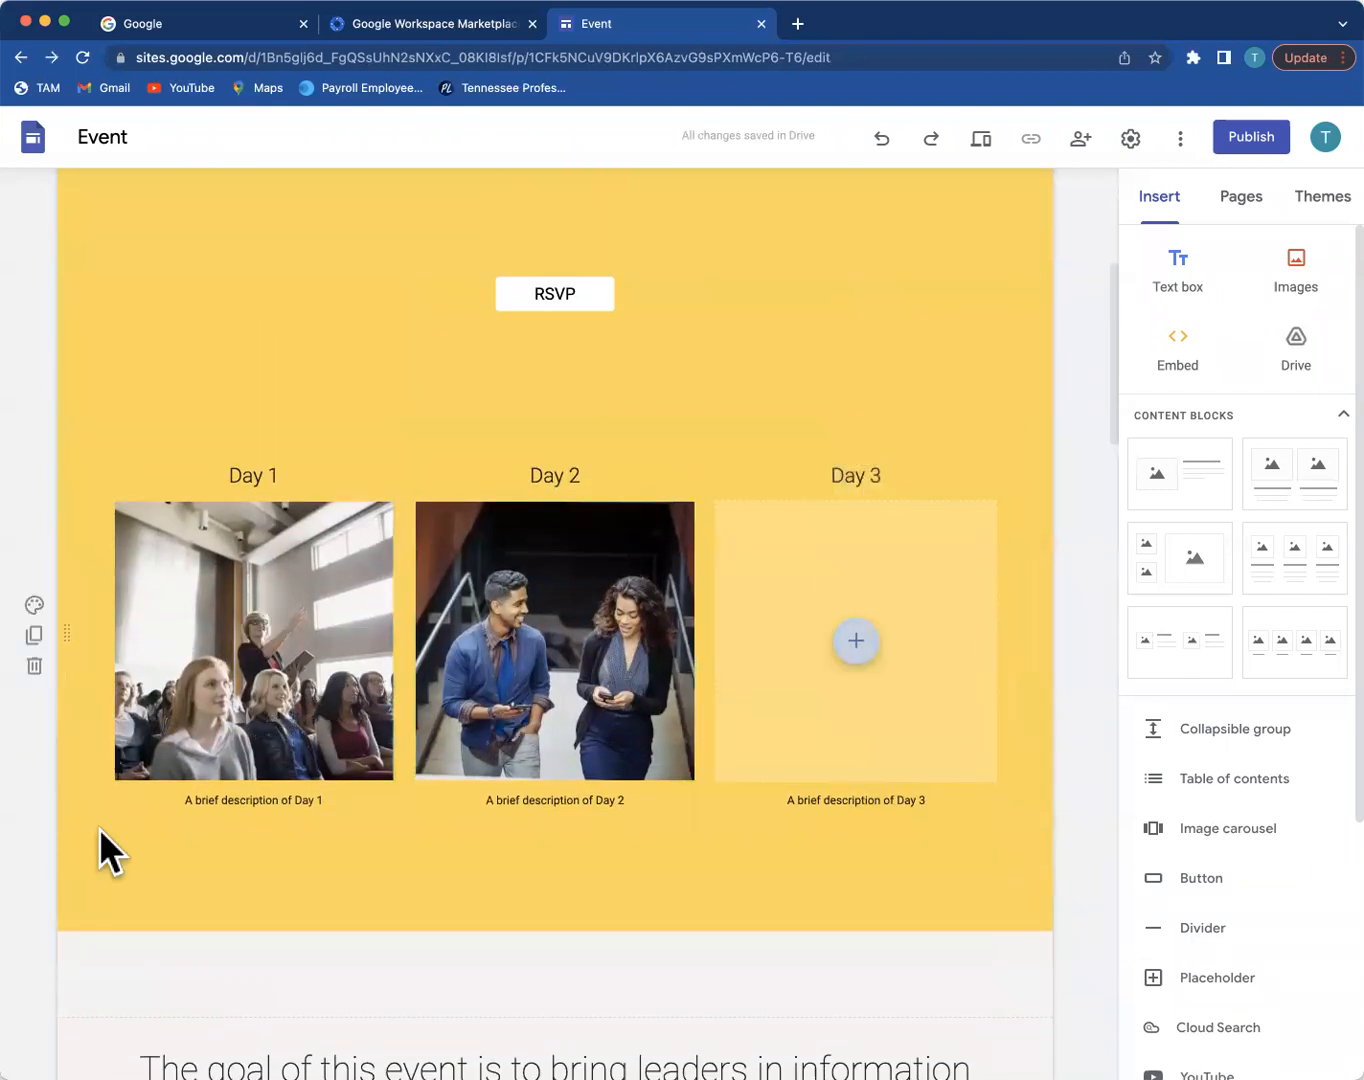
left_click(35, 667)
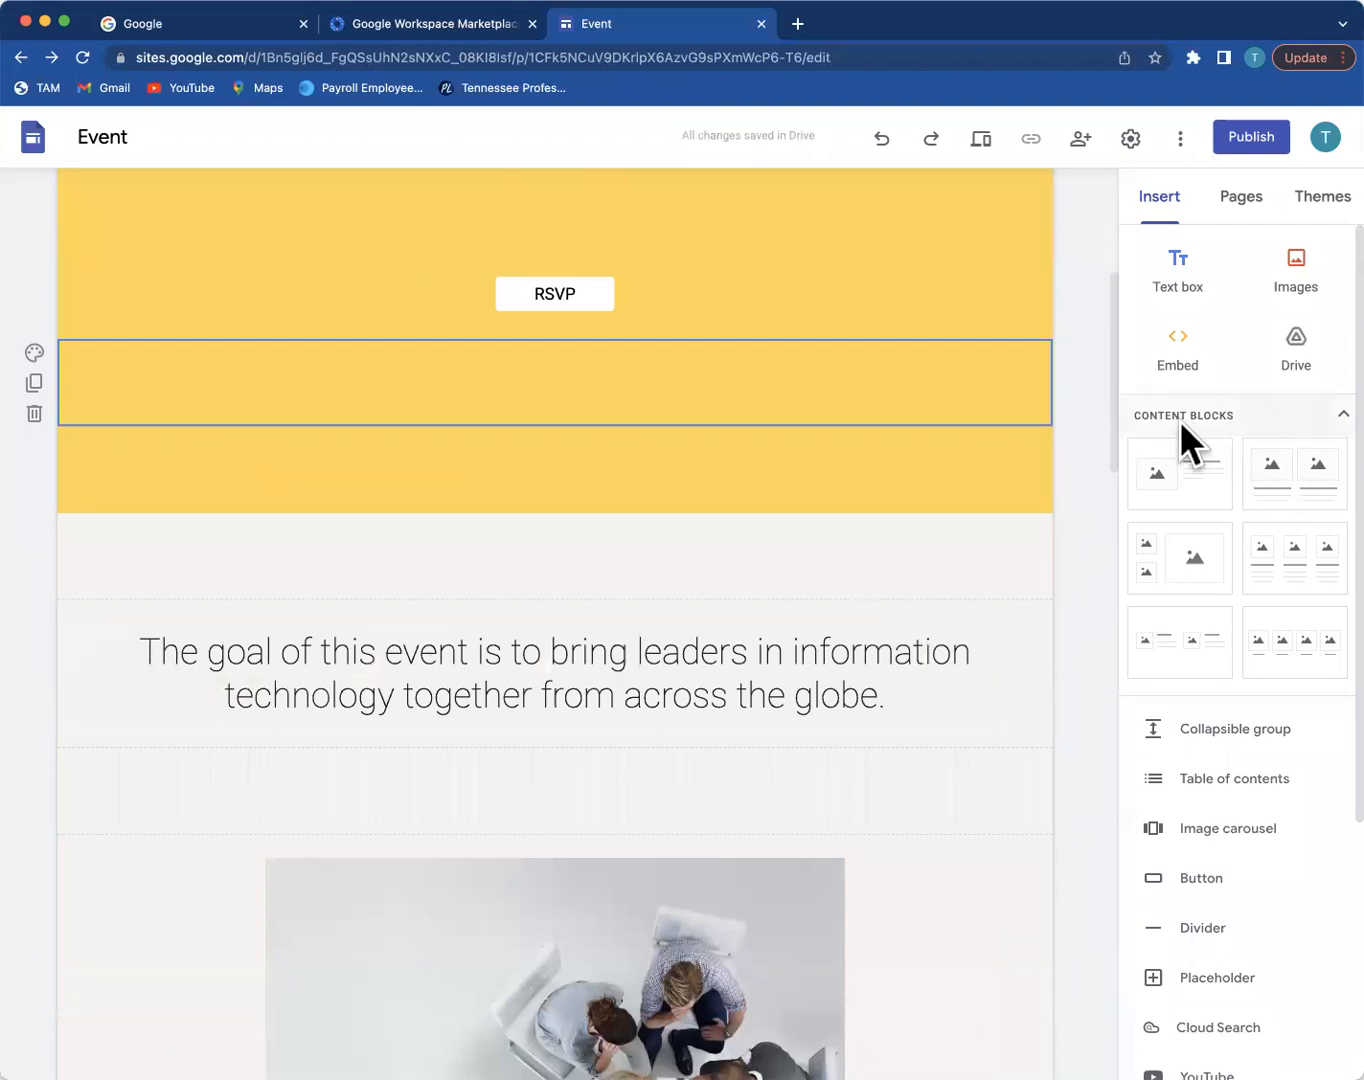
Step: Insert the content block with one image beside text, and fill its image placeholder with the blue and yellow house logo from Google Drive
left_click(1179, 478)
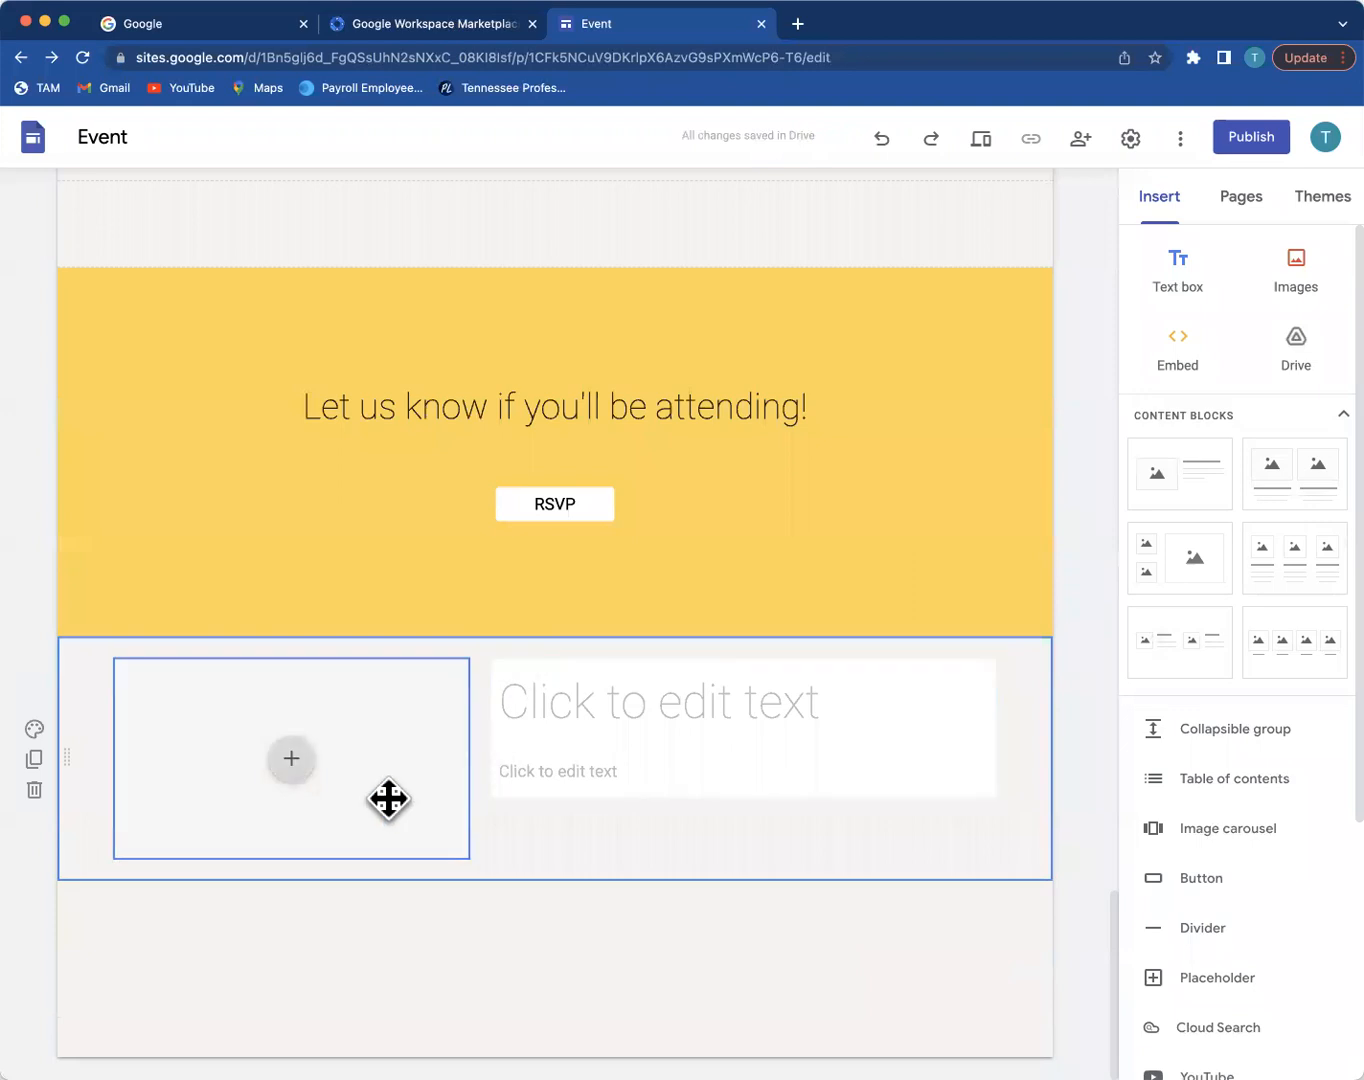
left_click(291, 759)
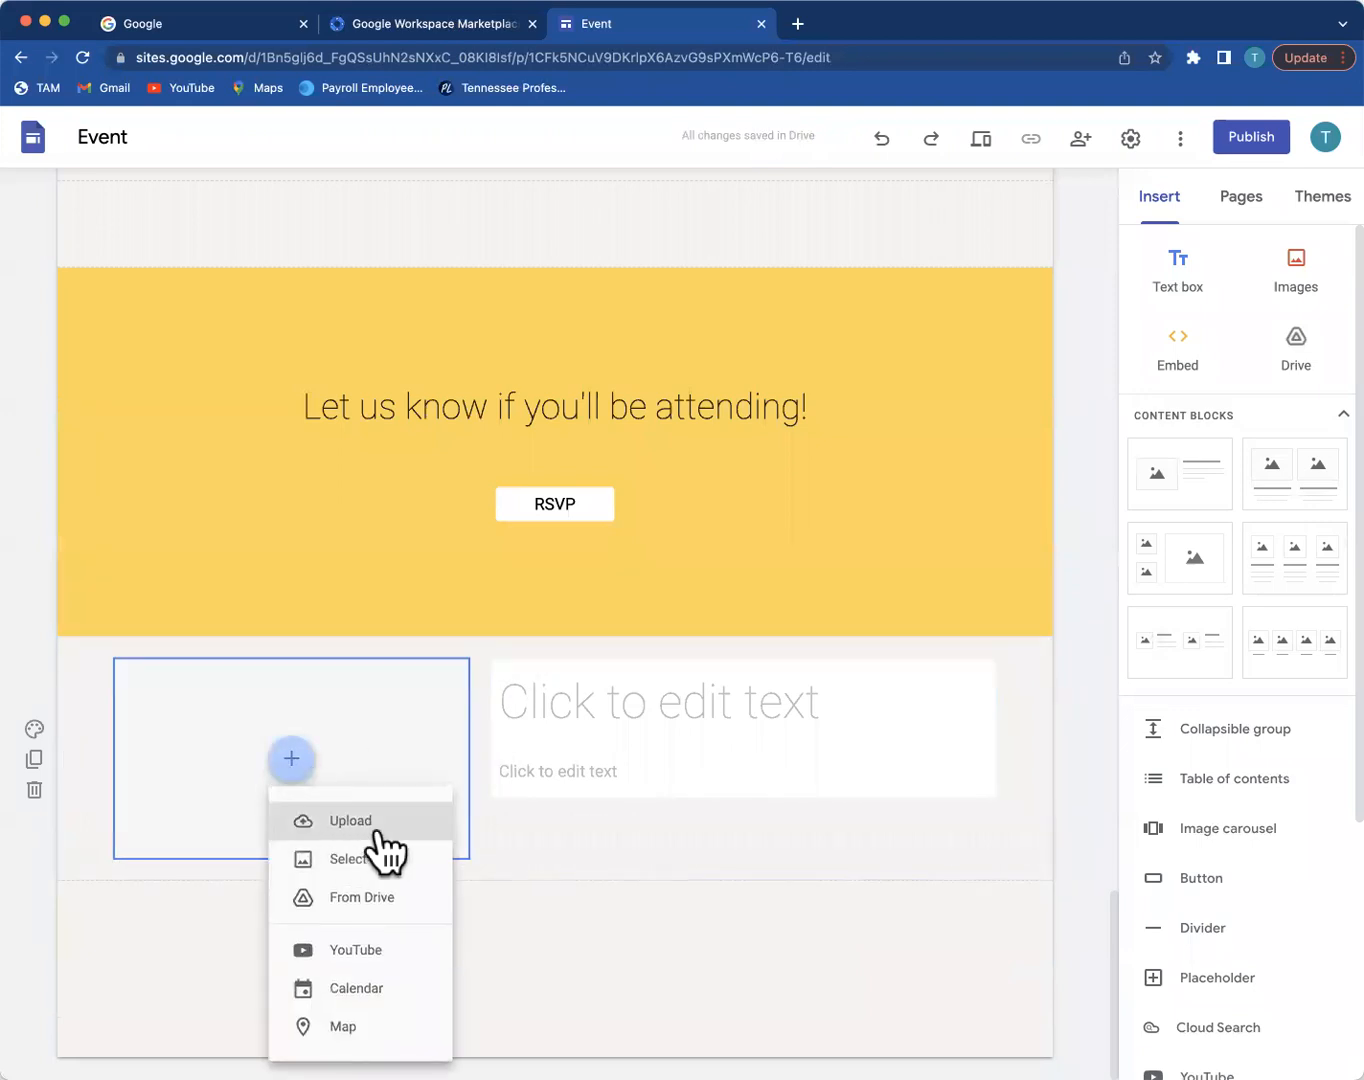
left_click(366, 858)
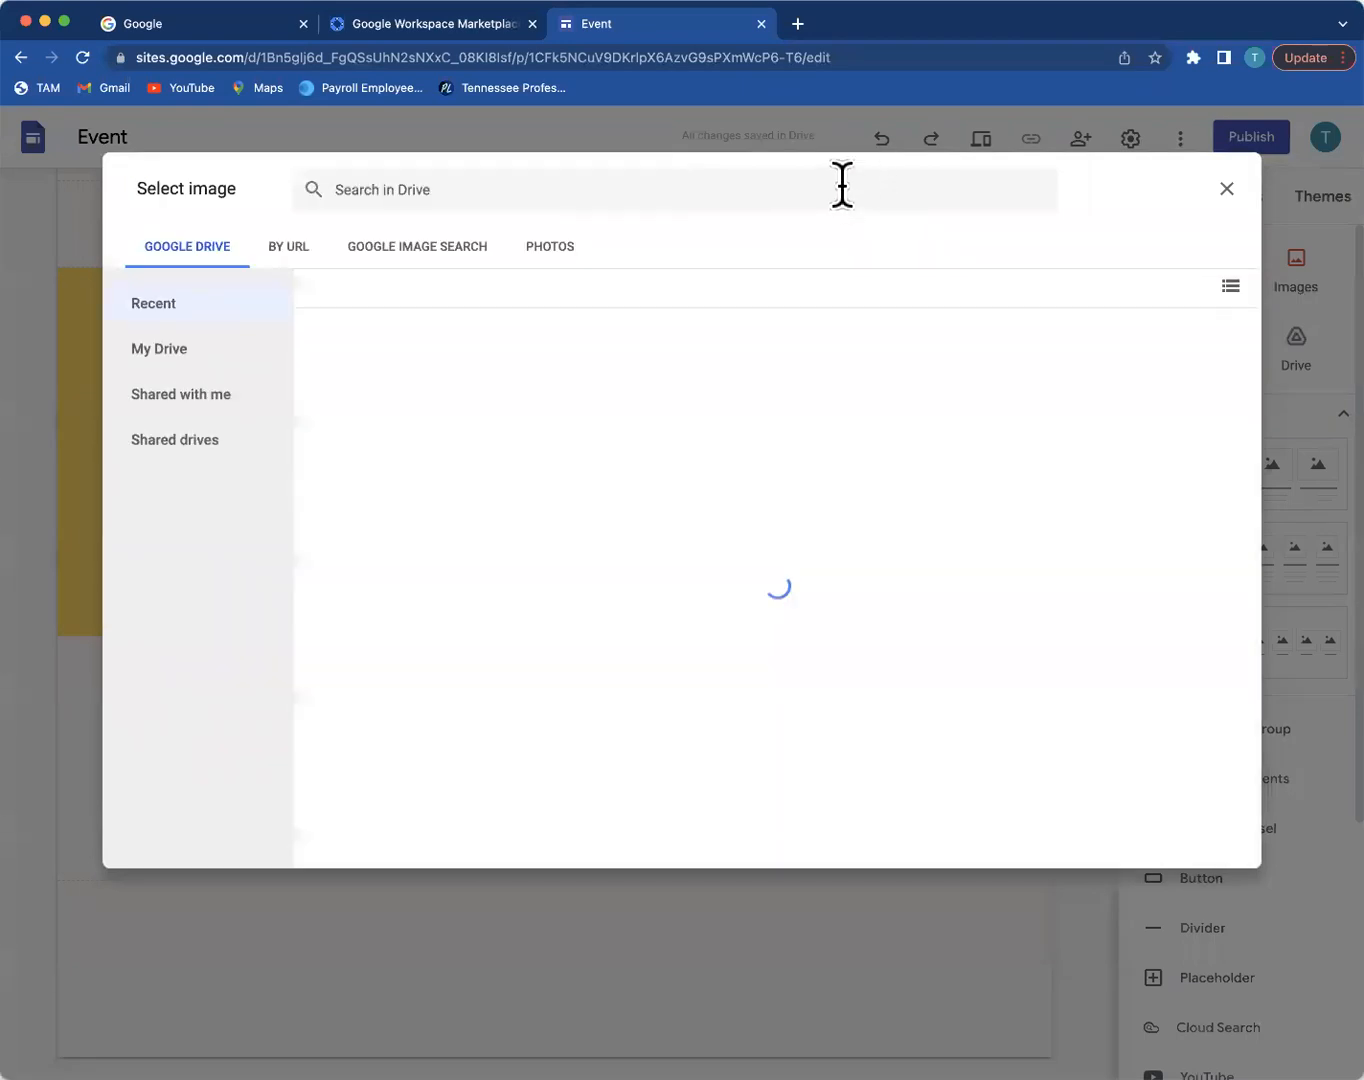
left_click(420, 256)
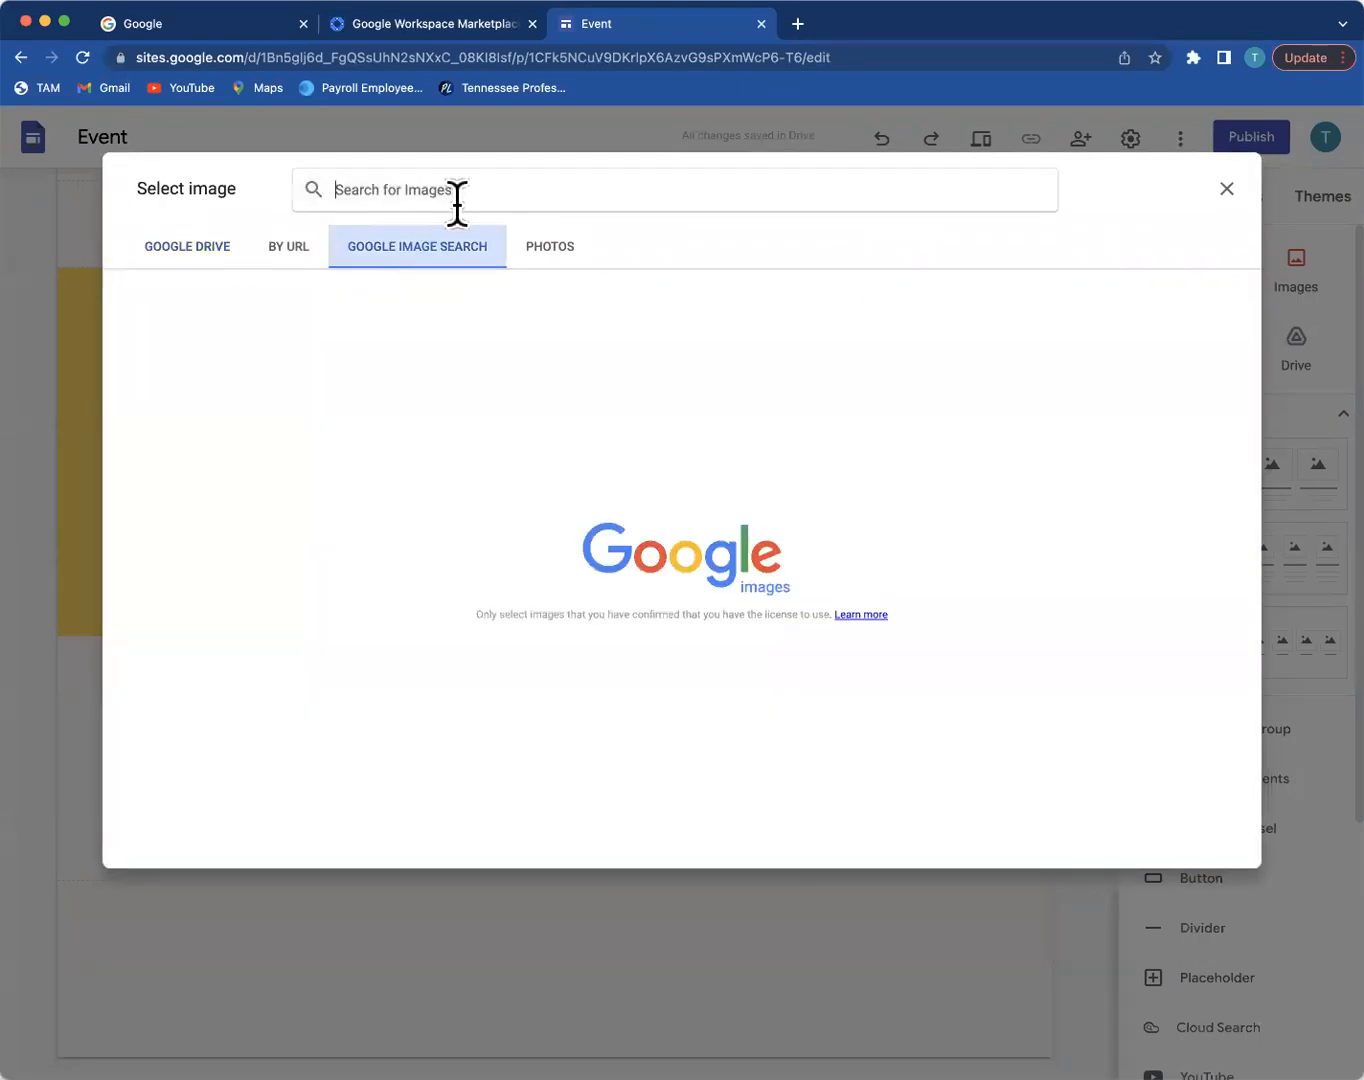
left_click(279, 251)
left_click(200, 256)
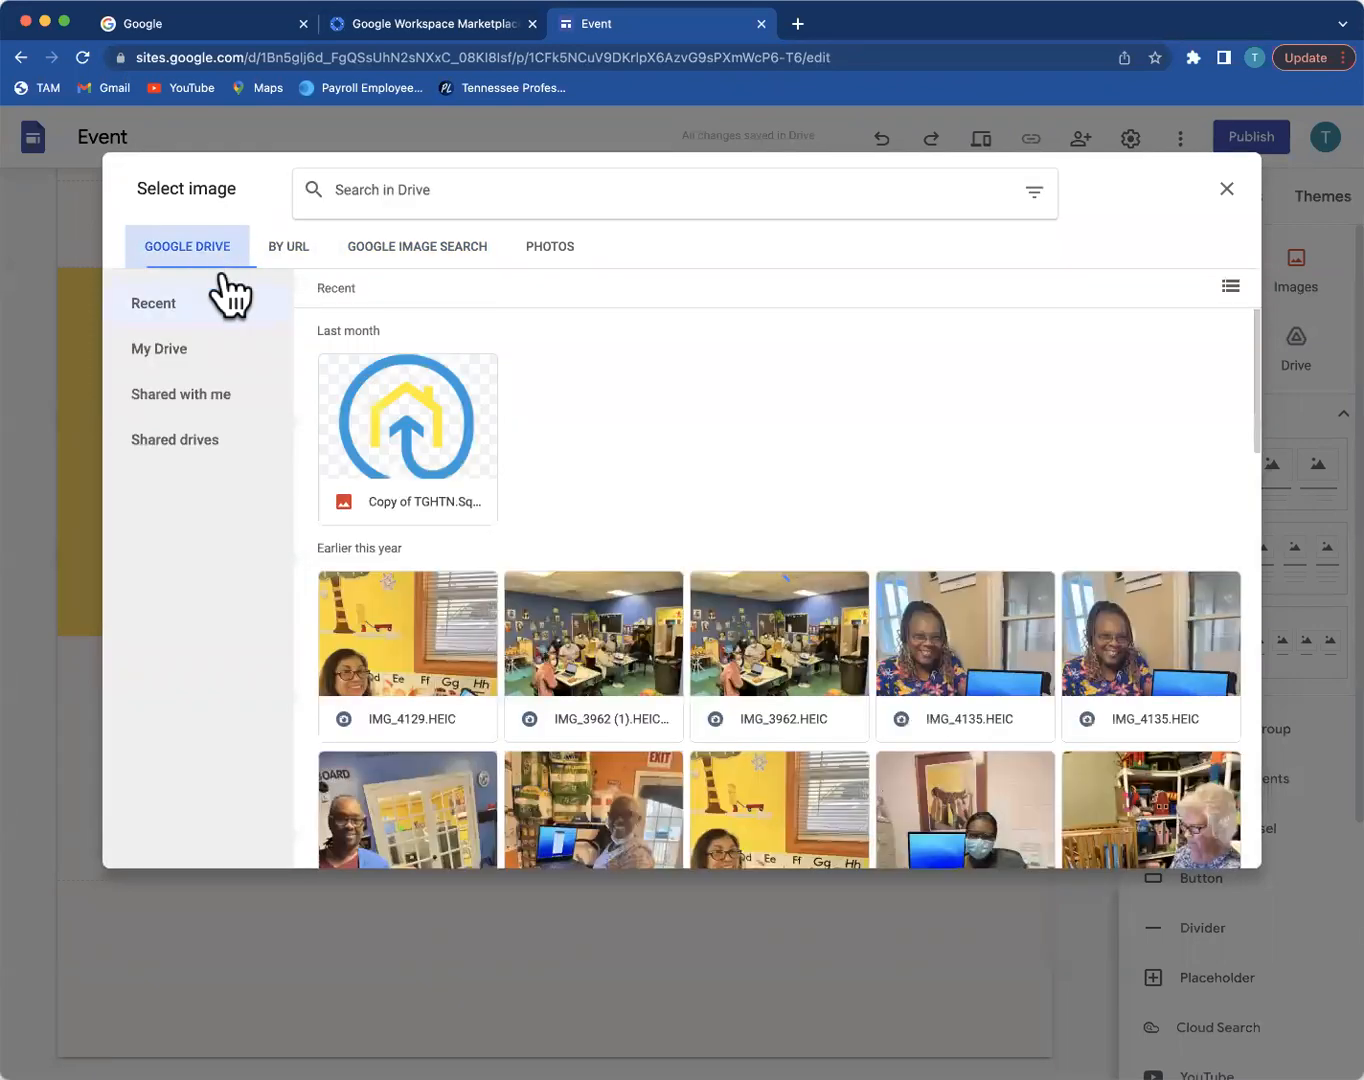
double_click(381, 412)
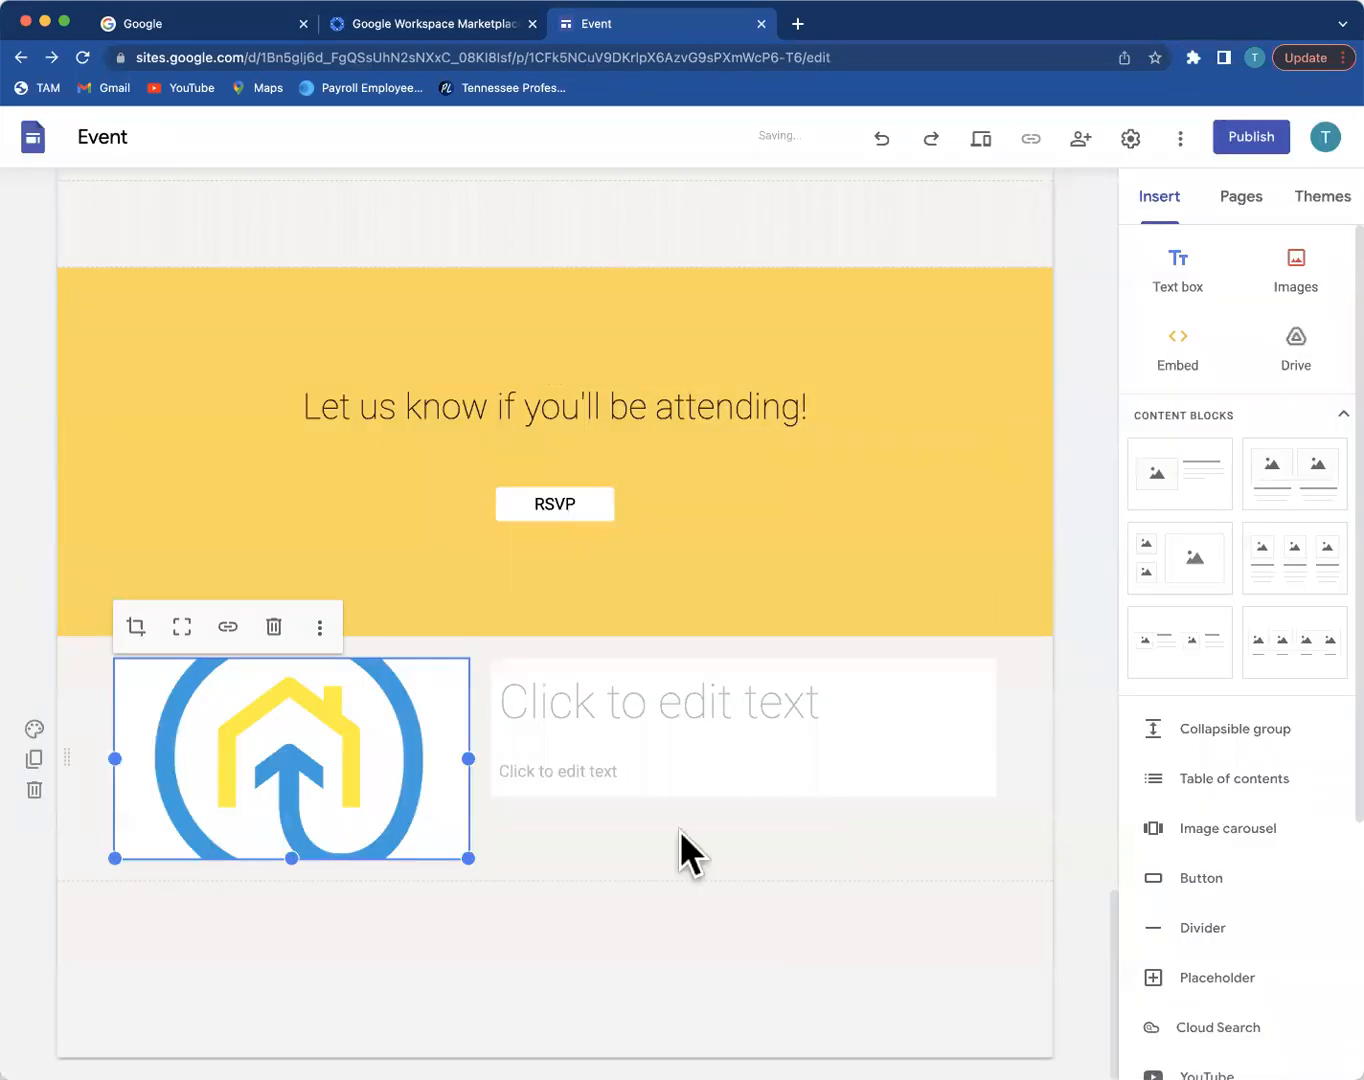
Step: Enlarge the logo frame downward so the whole circle fits, and enter "Welcome Home!" as the title beside it
left_click_drag(470, 862, 478, 1022)
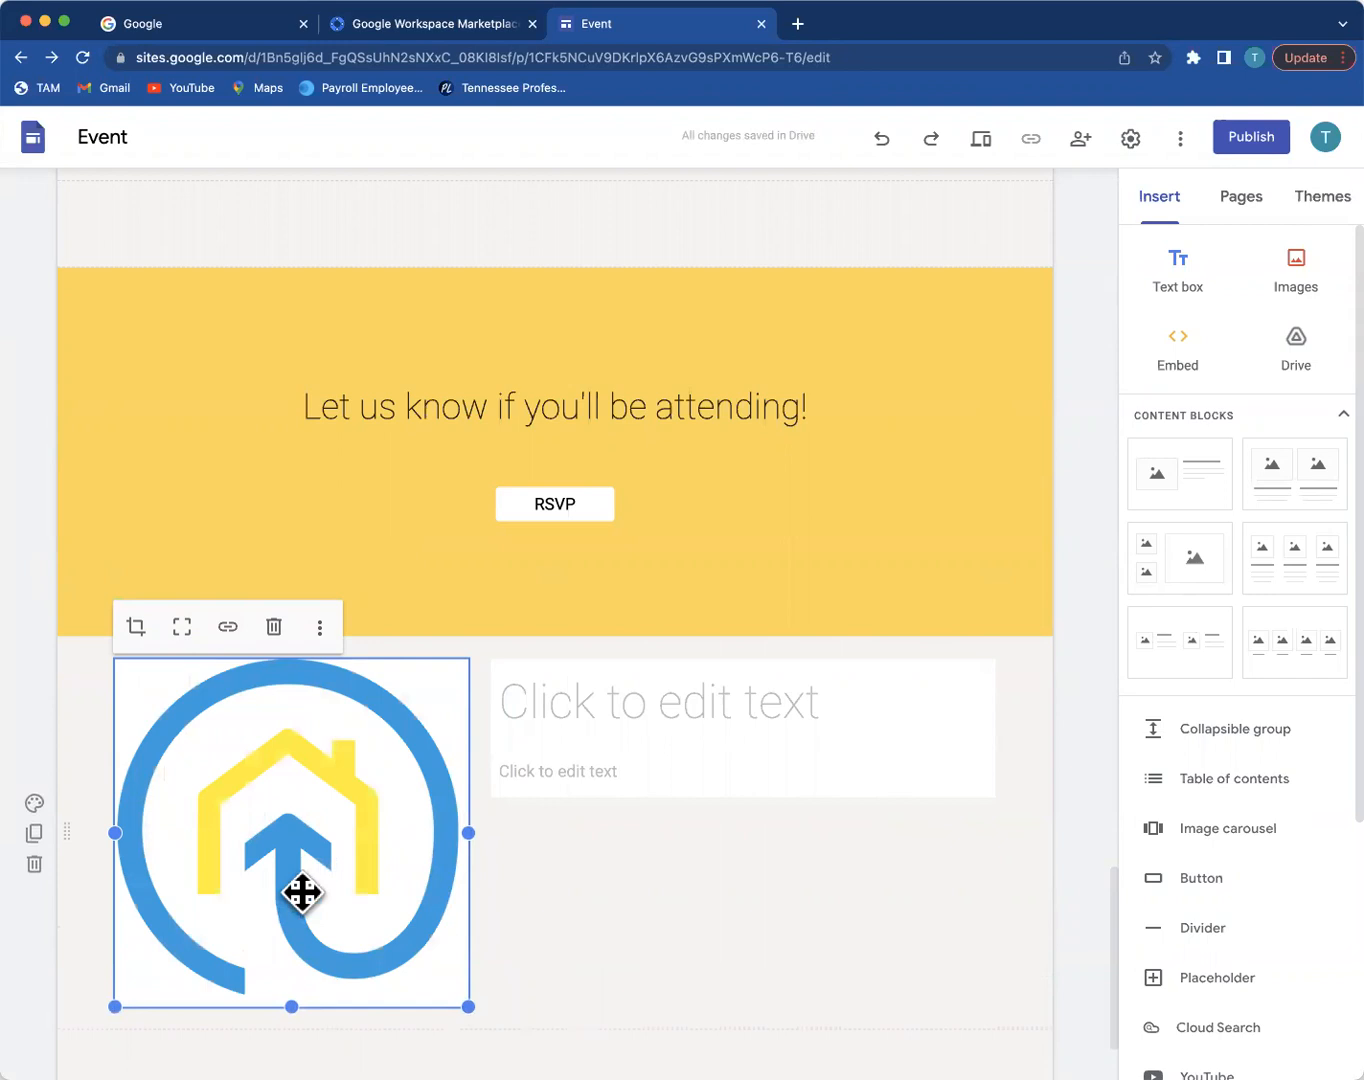
left_click(655, 704)
type("Wle")
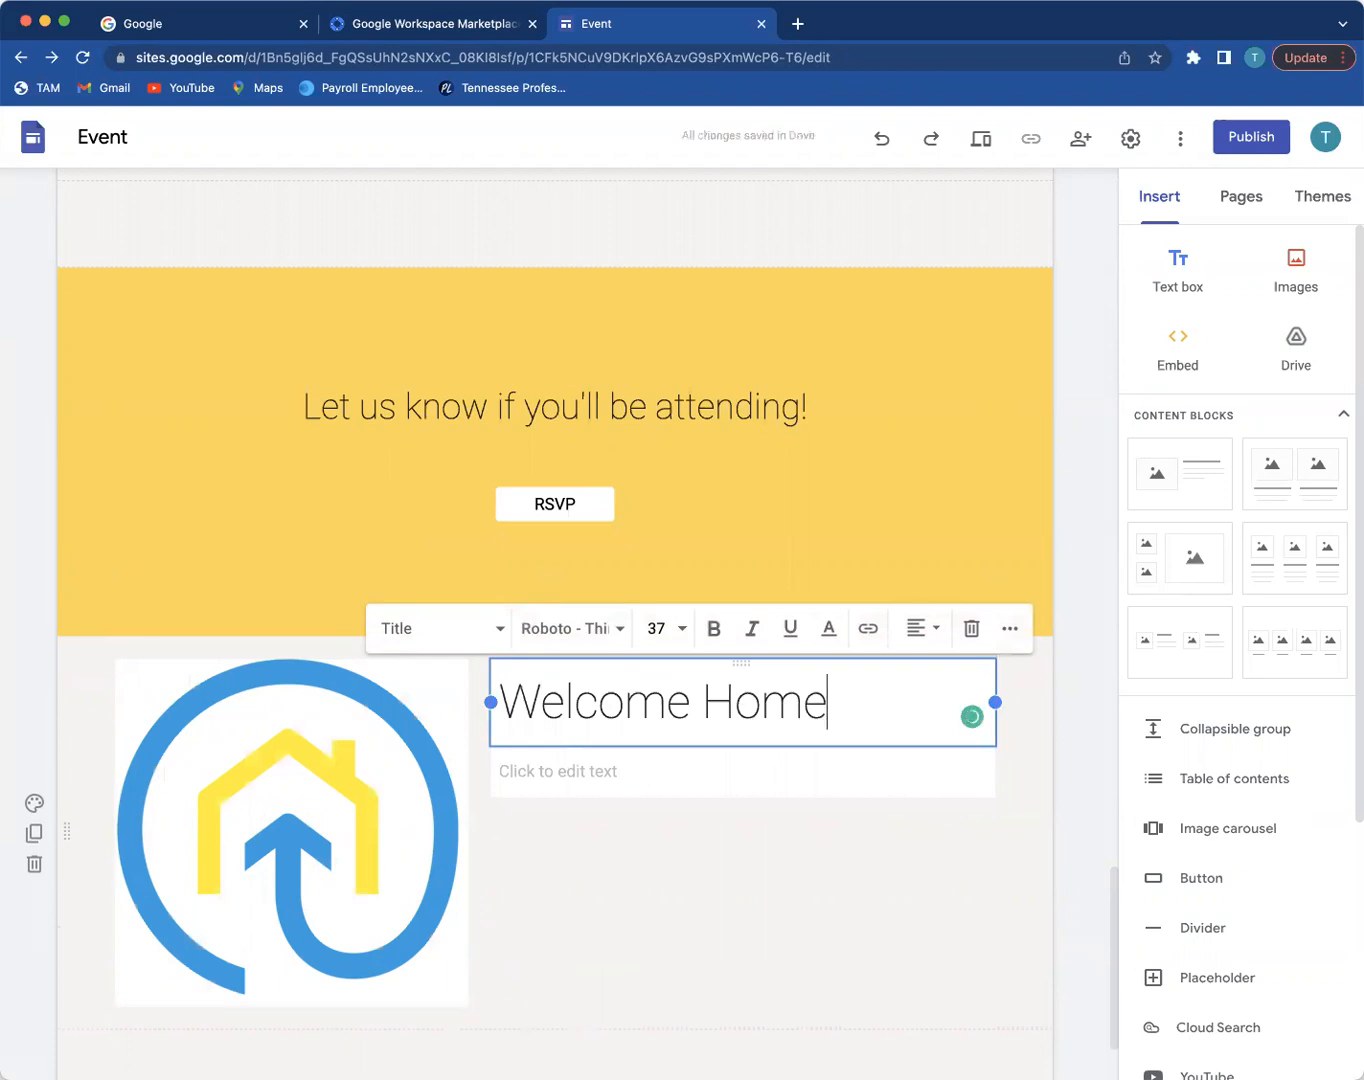
left_click(707, 913)
scroll(707, 913, "down", 3)
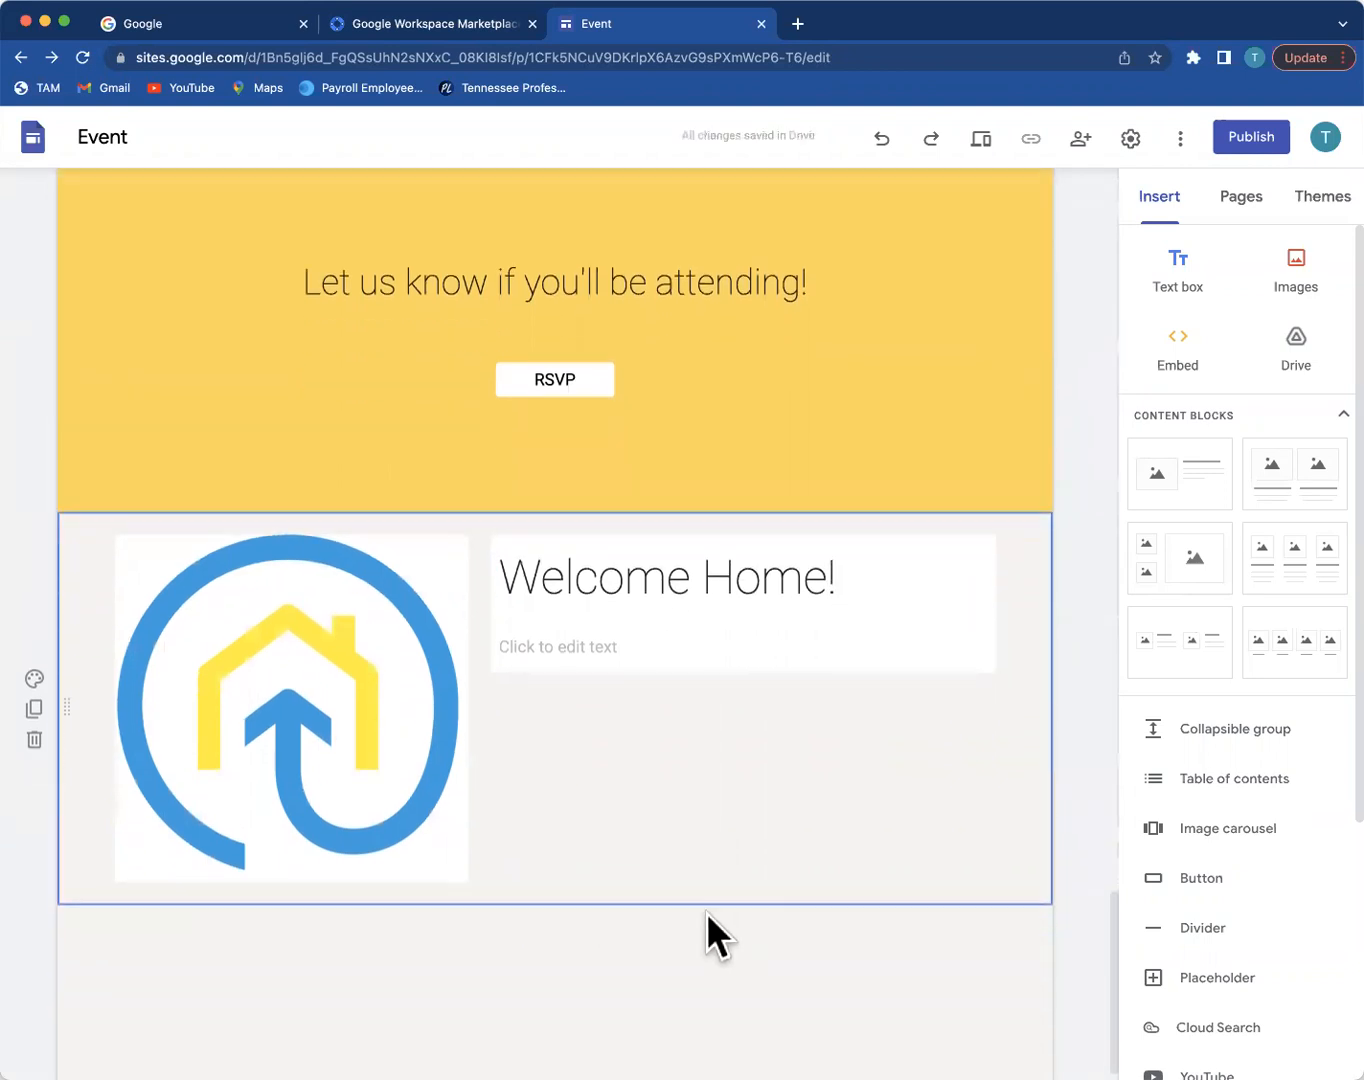
scroll(698, 906, "down", 1)
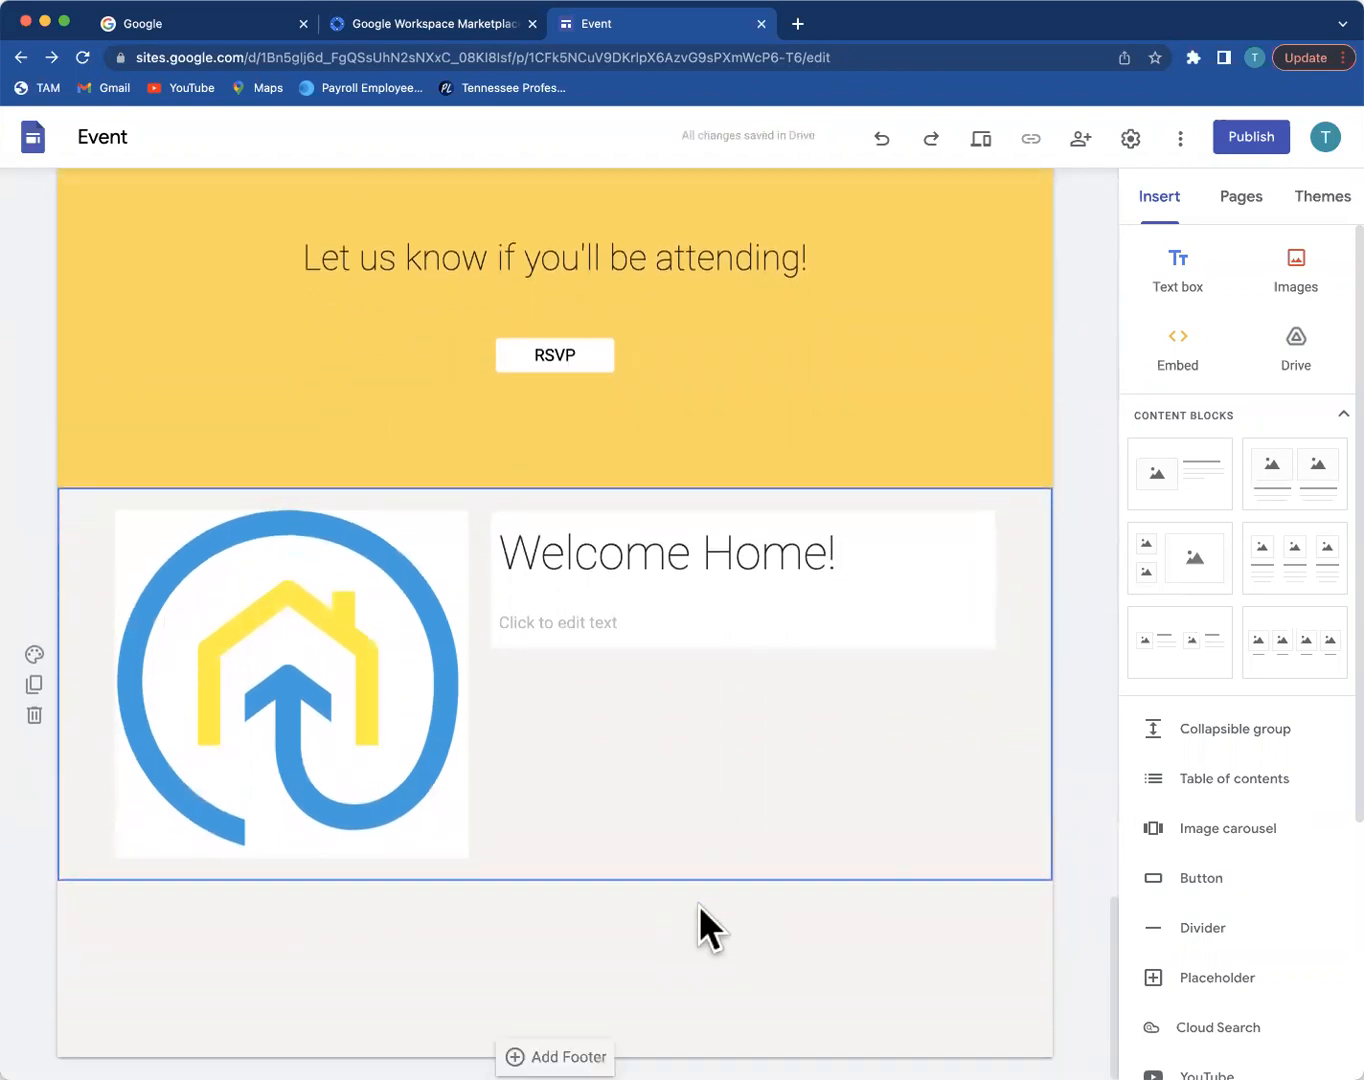
left_click(476, 910)
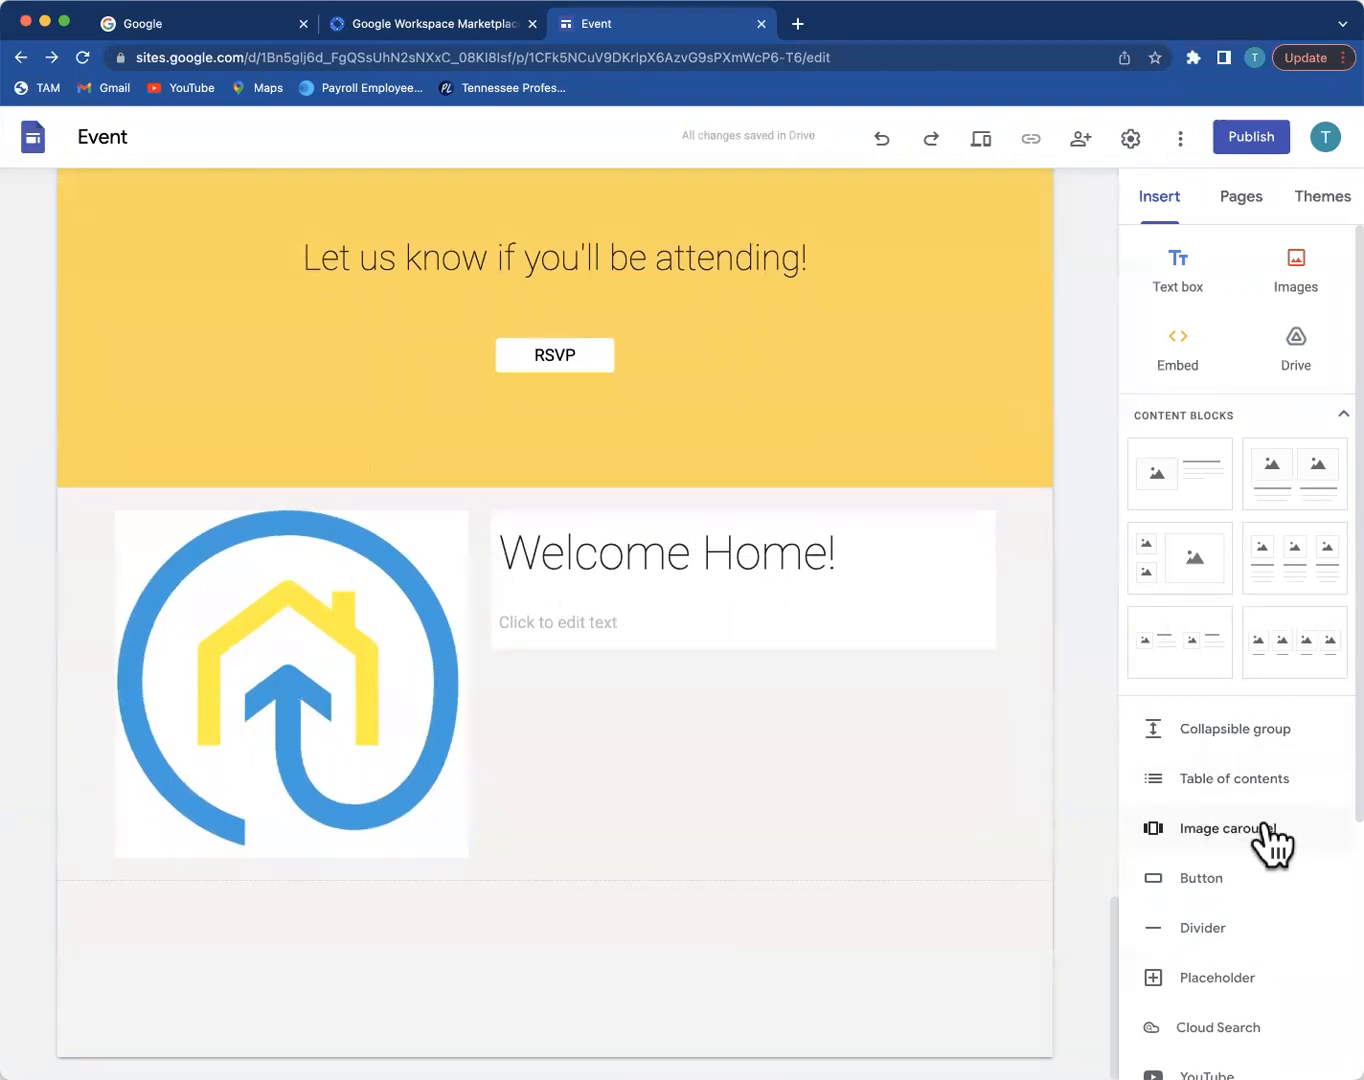
Step: Examine the insert dialogs for an image carousel and a YouTube video, closing each without adding anything
left_click(1228, 830)
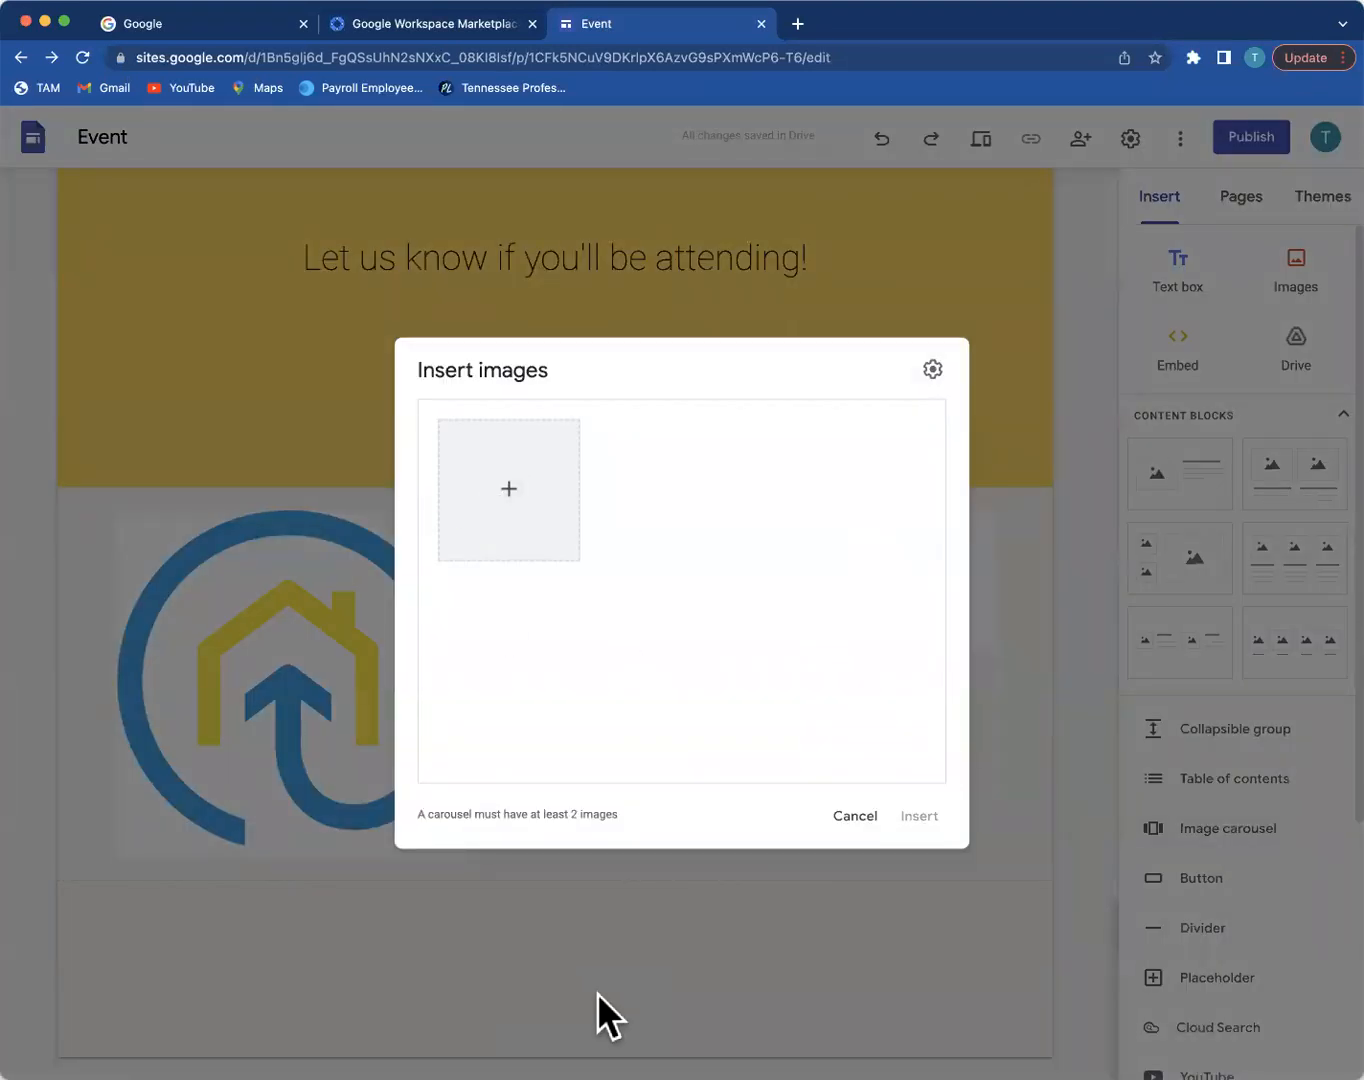
left_click(852, 817)
scroll(1230, 1005, "down", 5)
scroll(1223, 991, "down", 2)
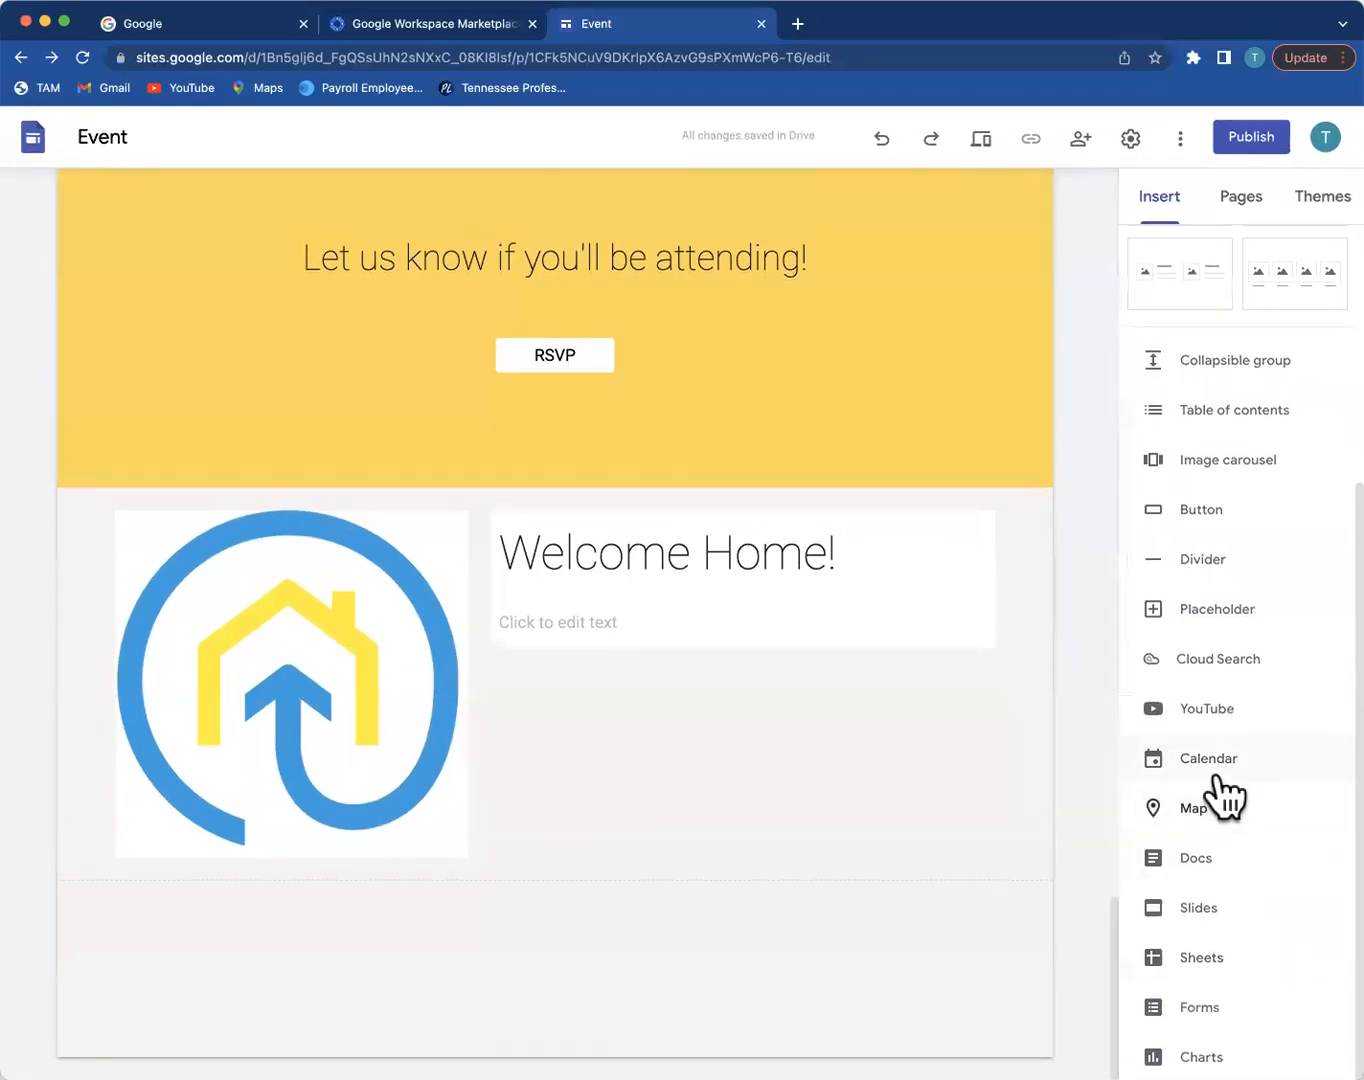
left_click(1208, 713)
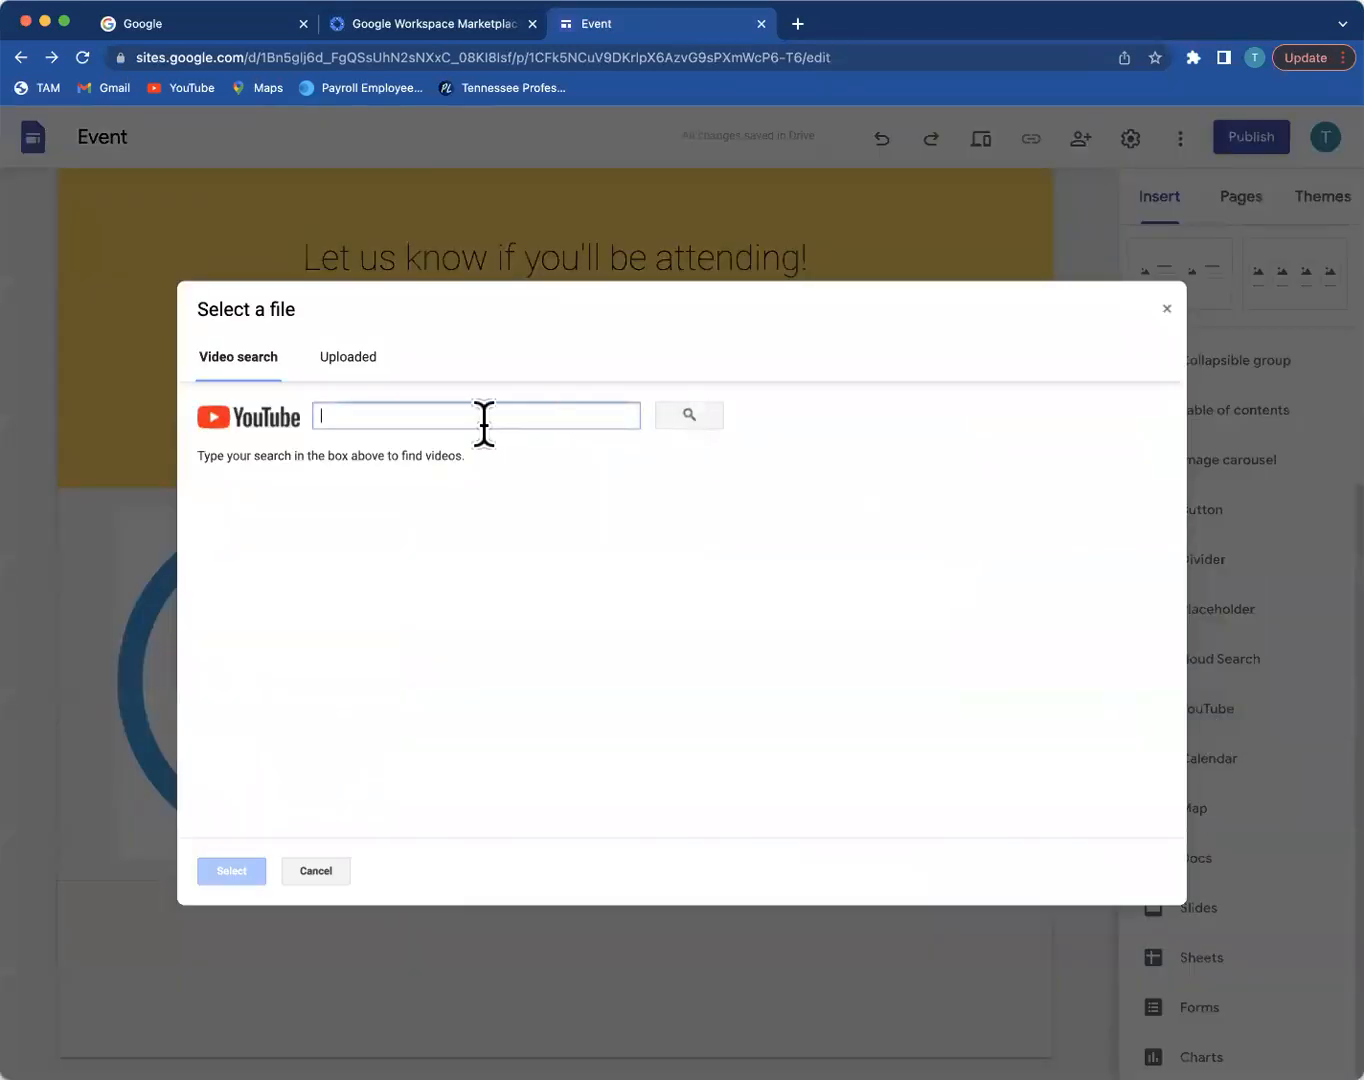
left_click(1168, 317)
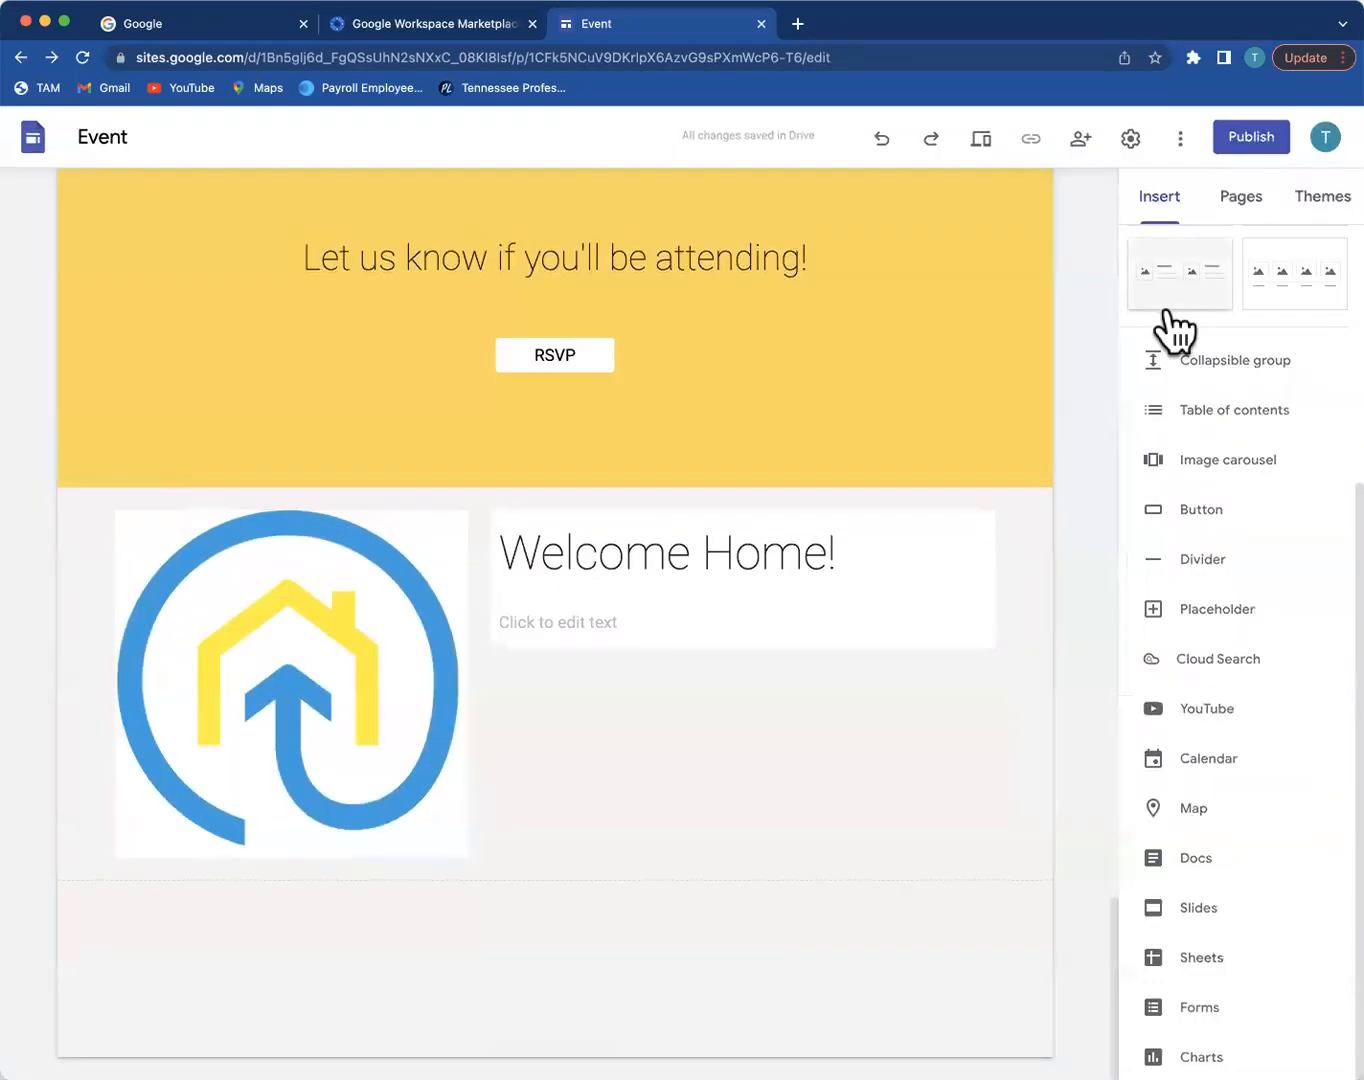
Step: View the site's Schedule page and its Speakers page from the home page navigation
scroll(776, 452, "up", 4)
scroll(776, 455, "up", 18)
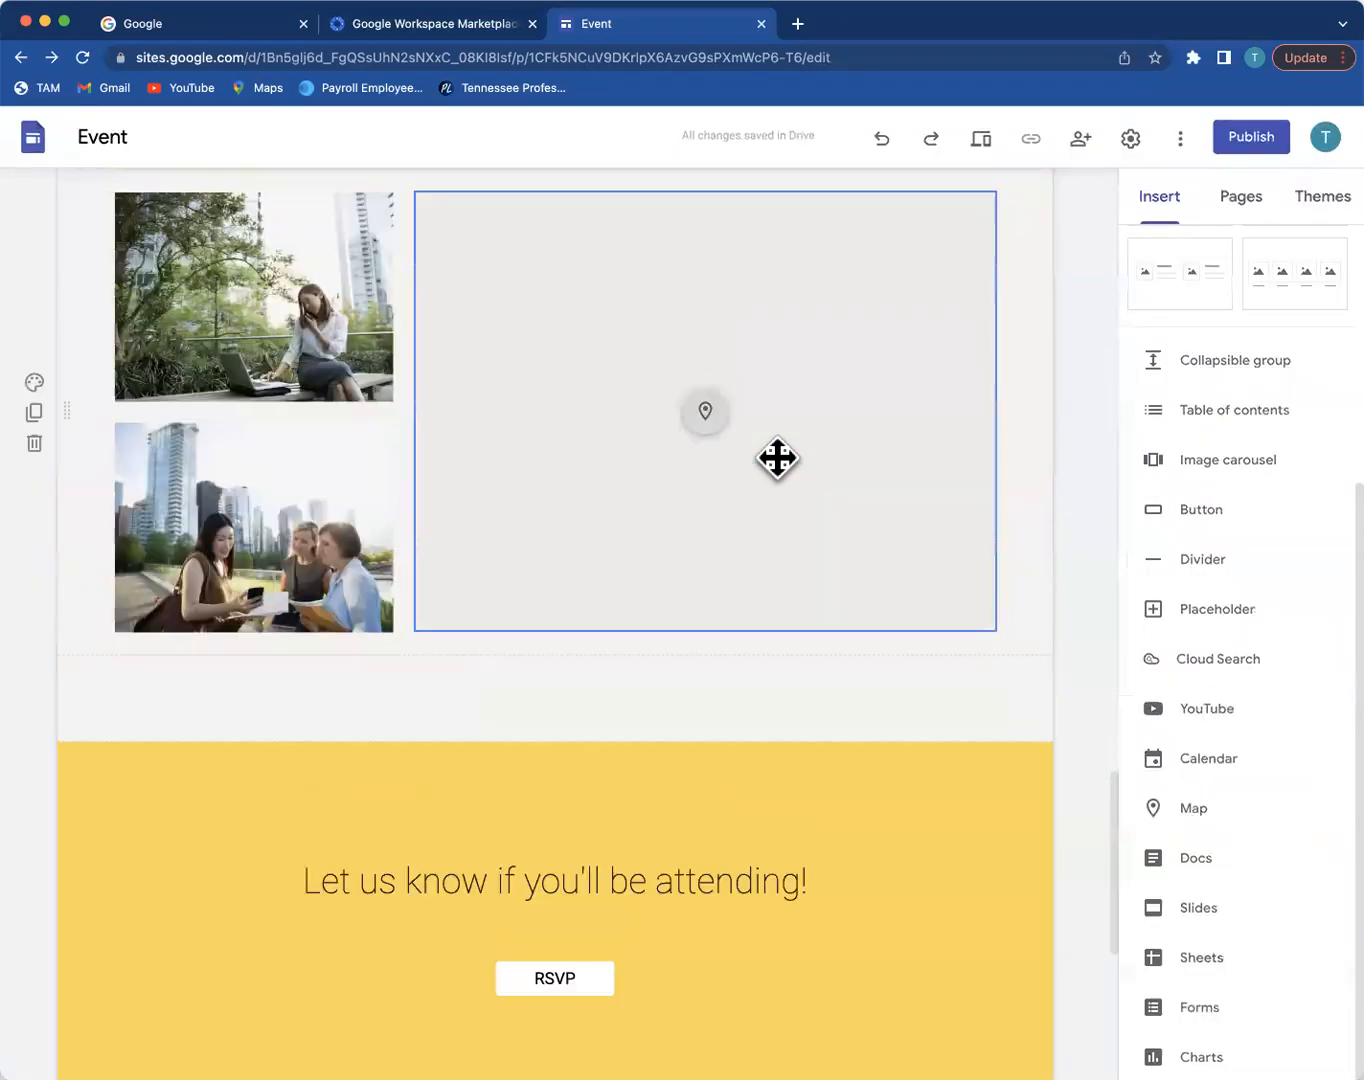
scroll(772, 450, "up", 10)
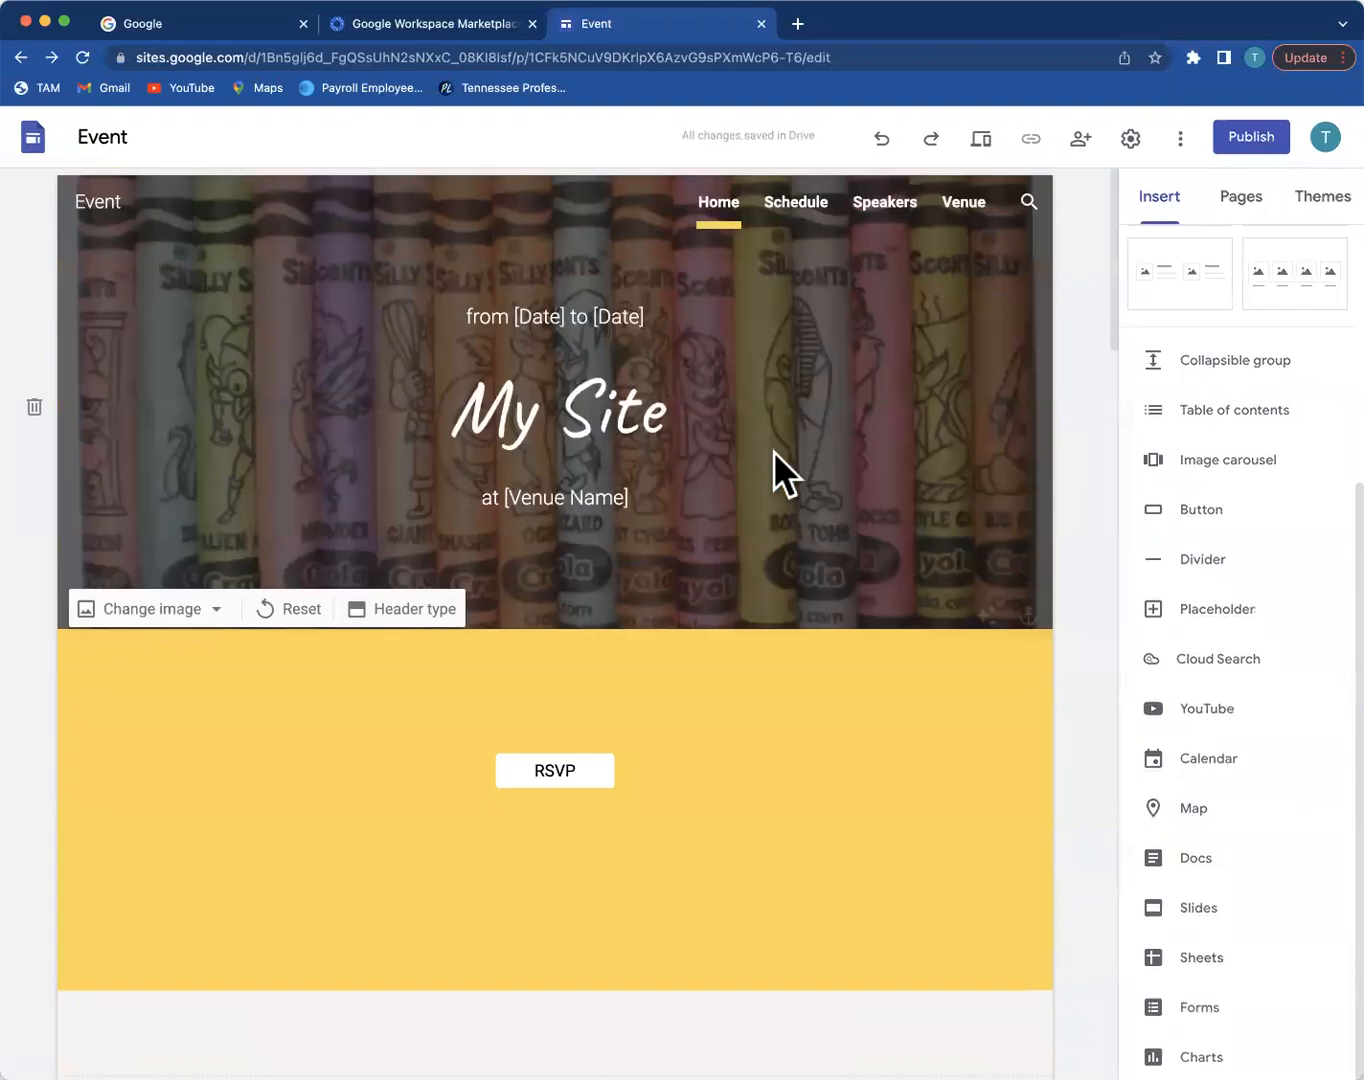
left_click(812, 203)
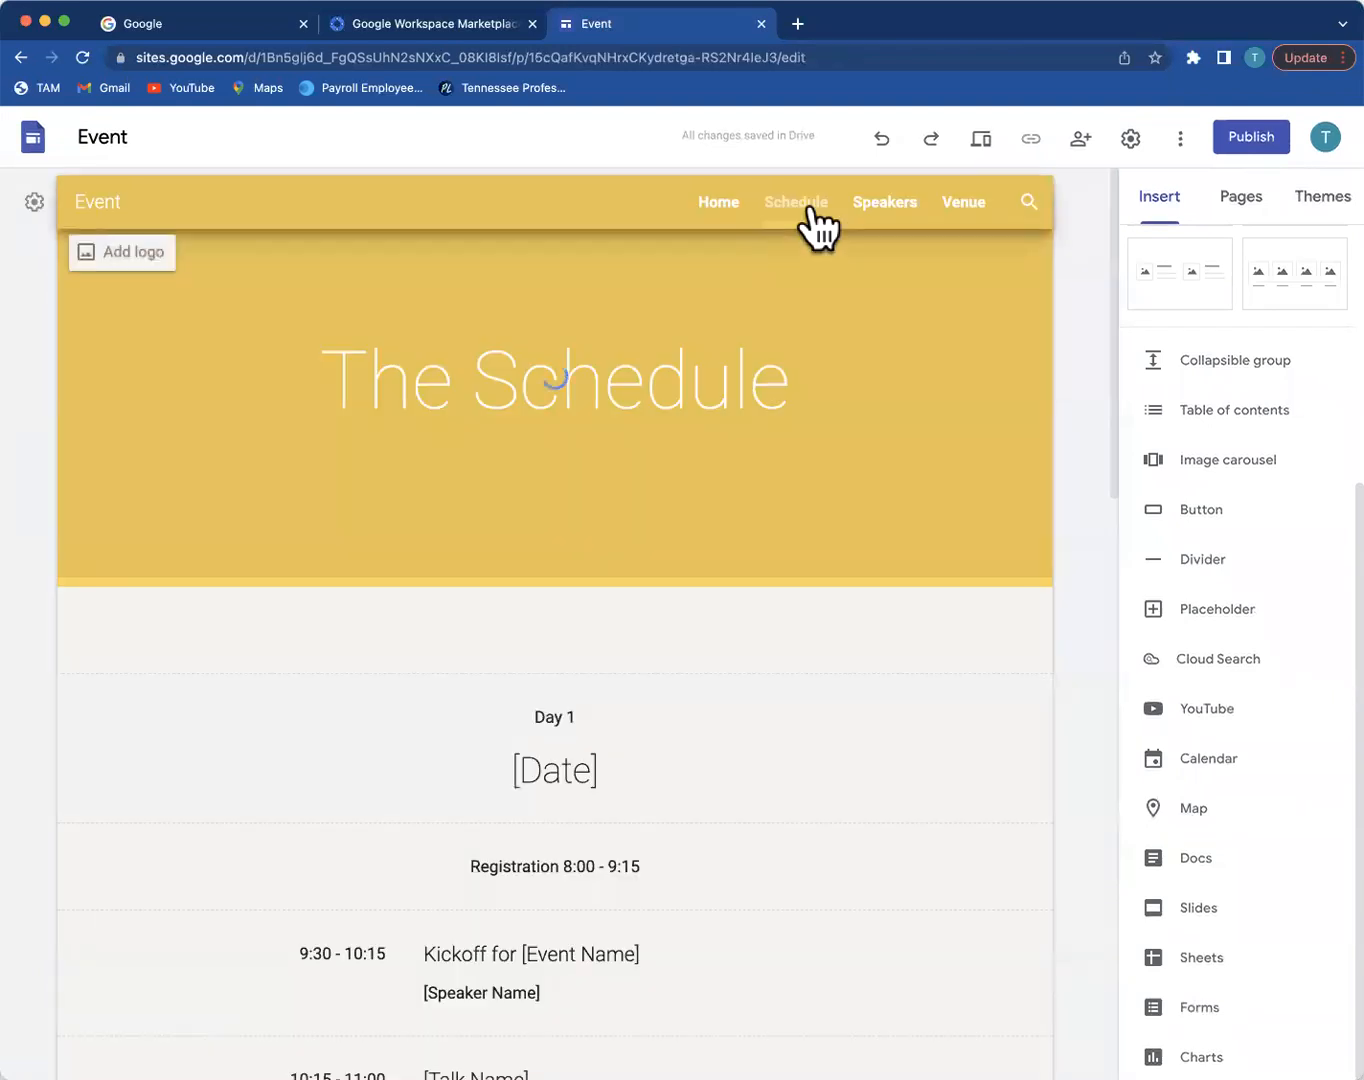
left_click(885, 205)
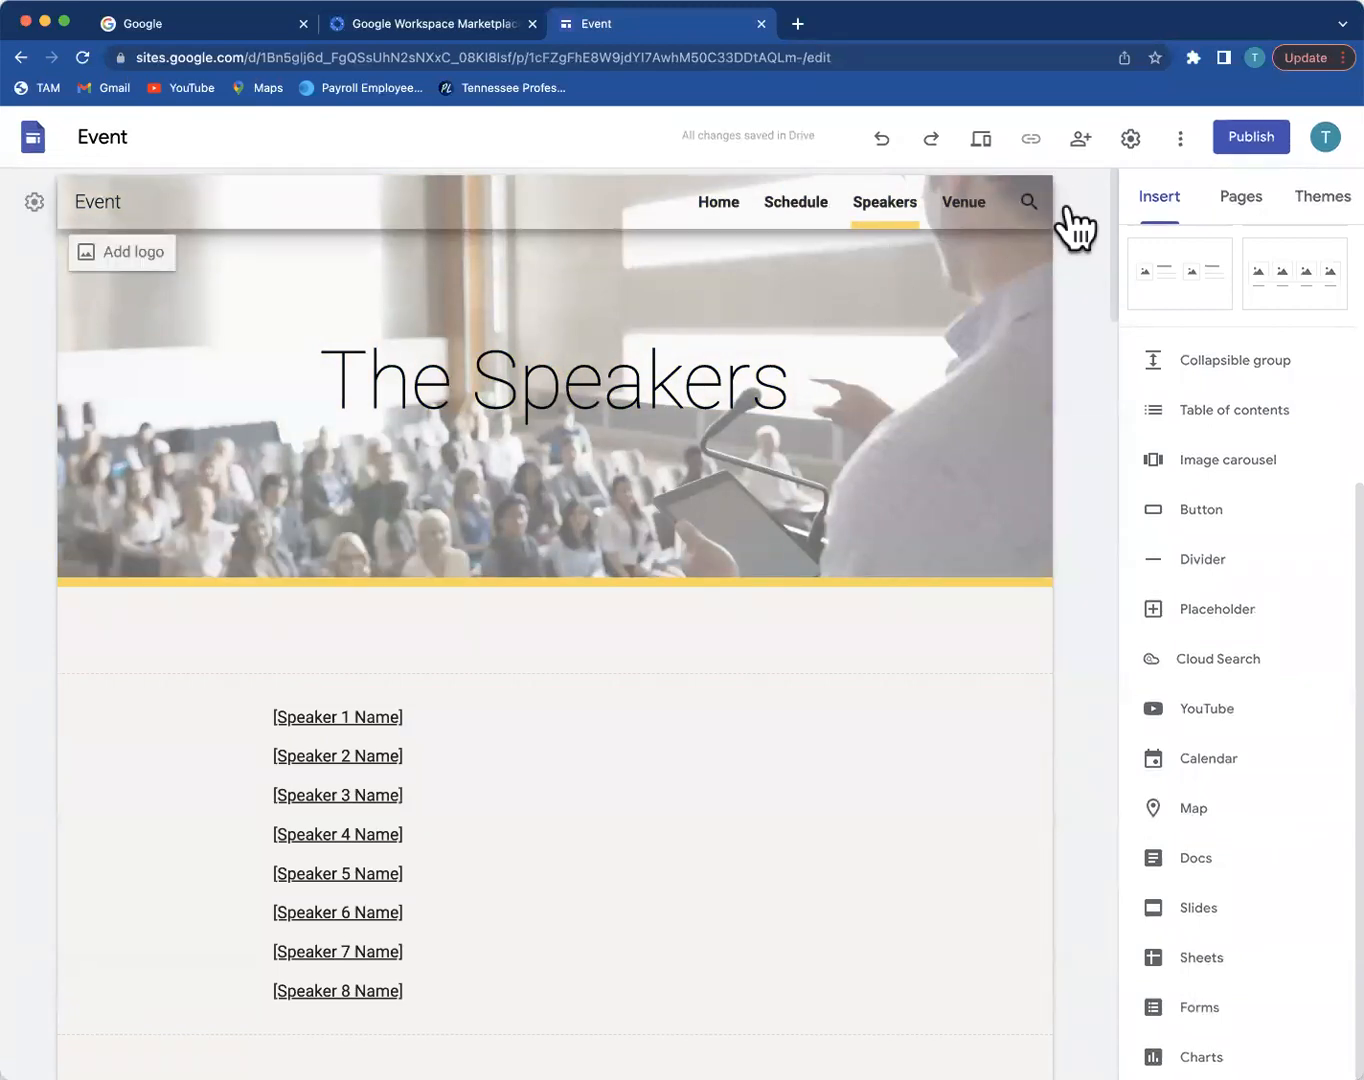
Step: Add a new page named "Food" to the site
left_click(1242, 200)
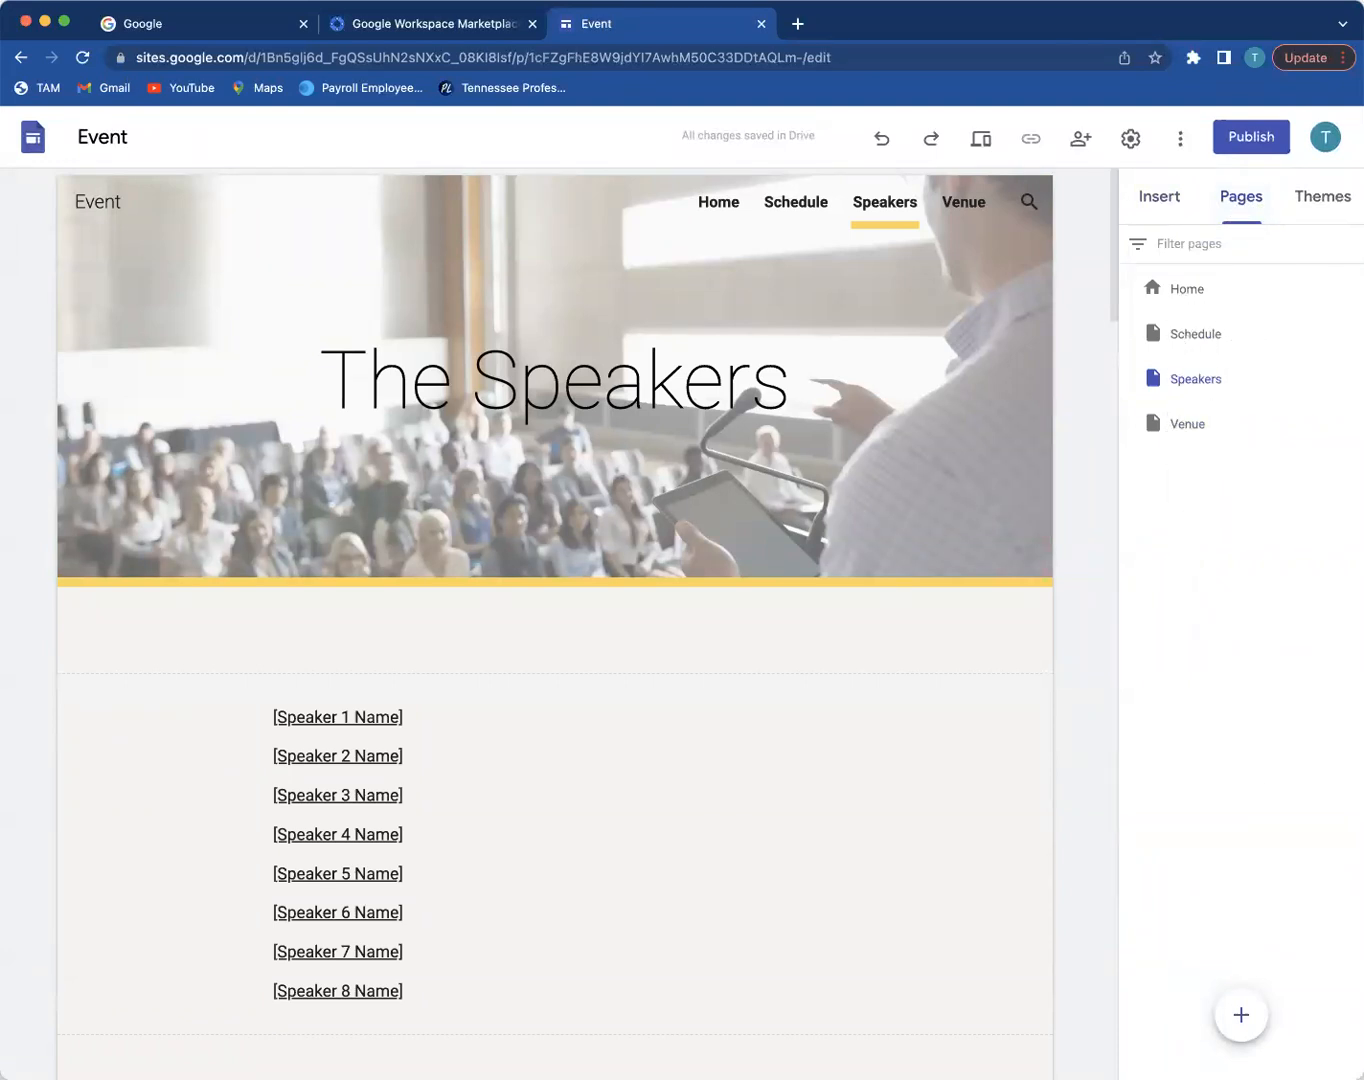
left_click(1241, 1014)
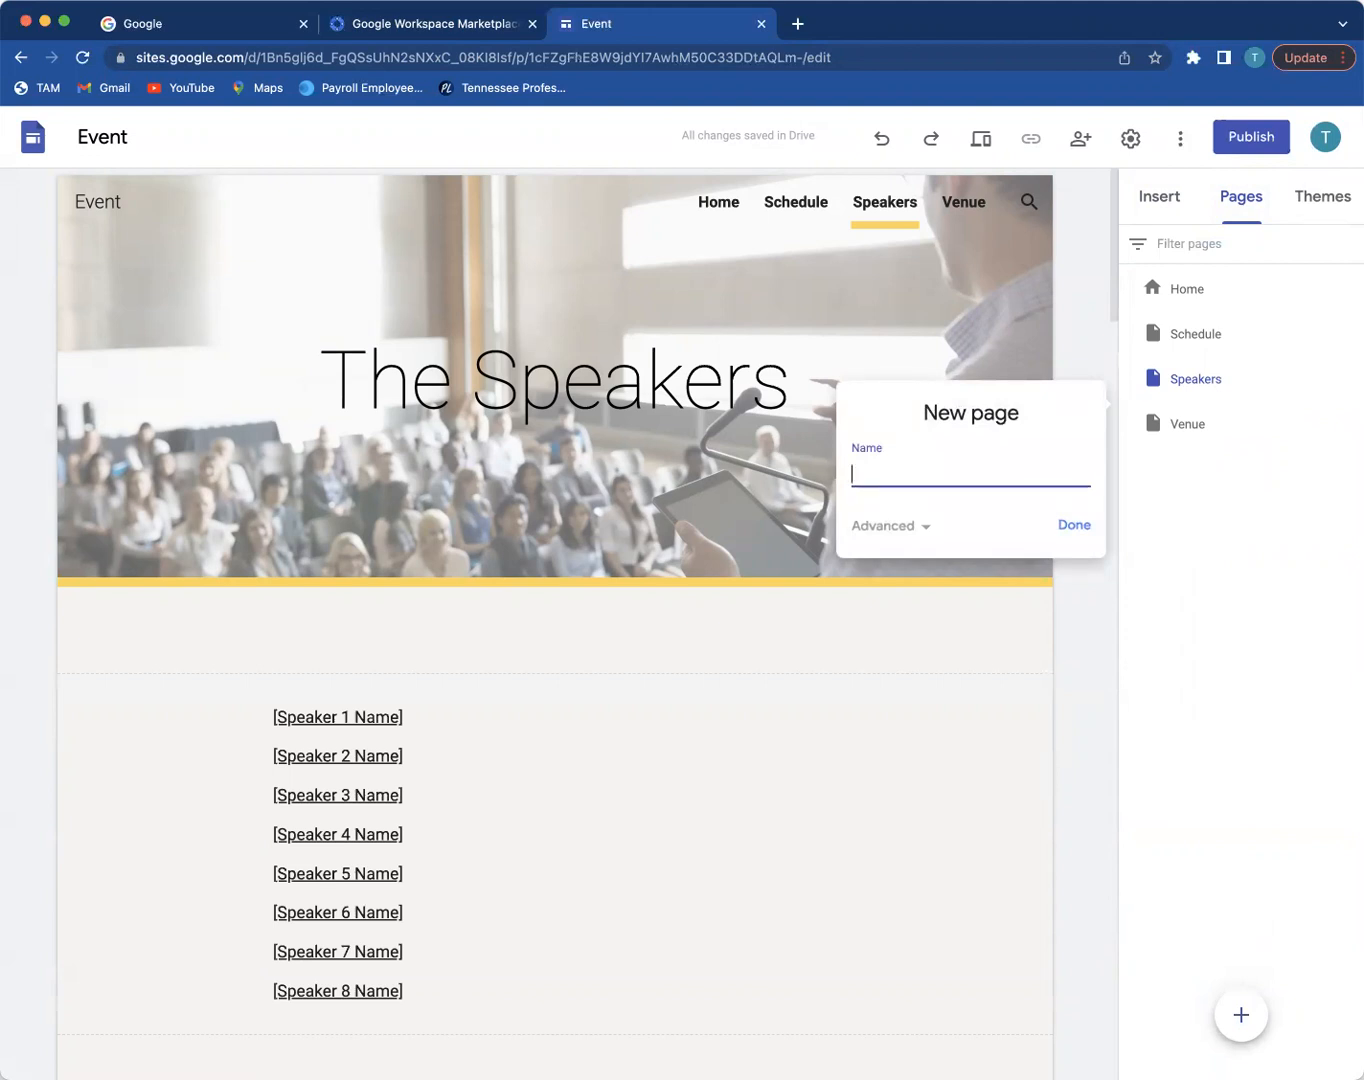
key("Return")
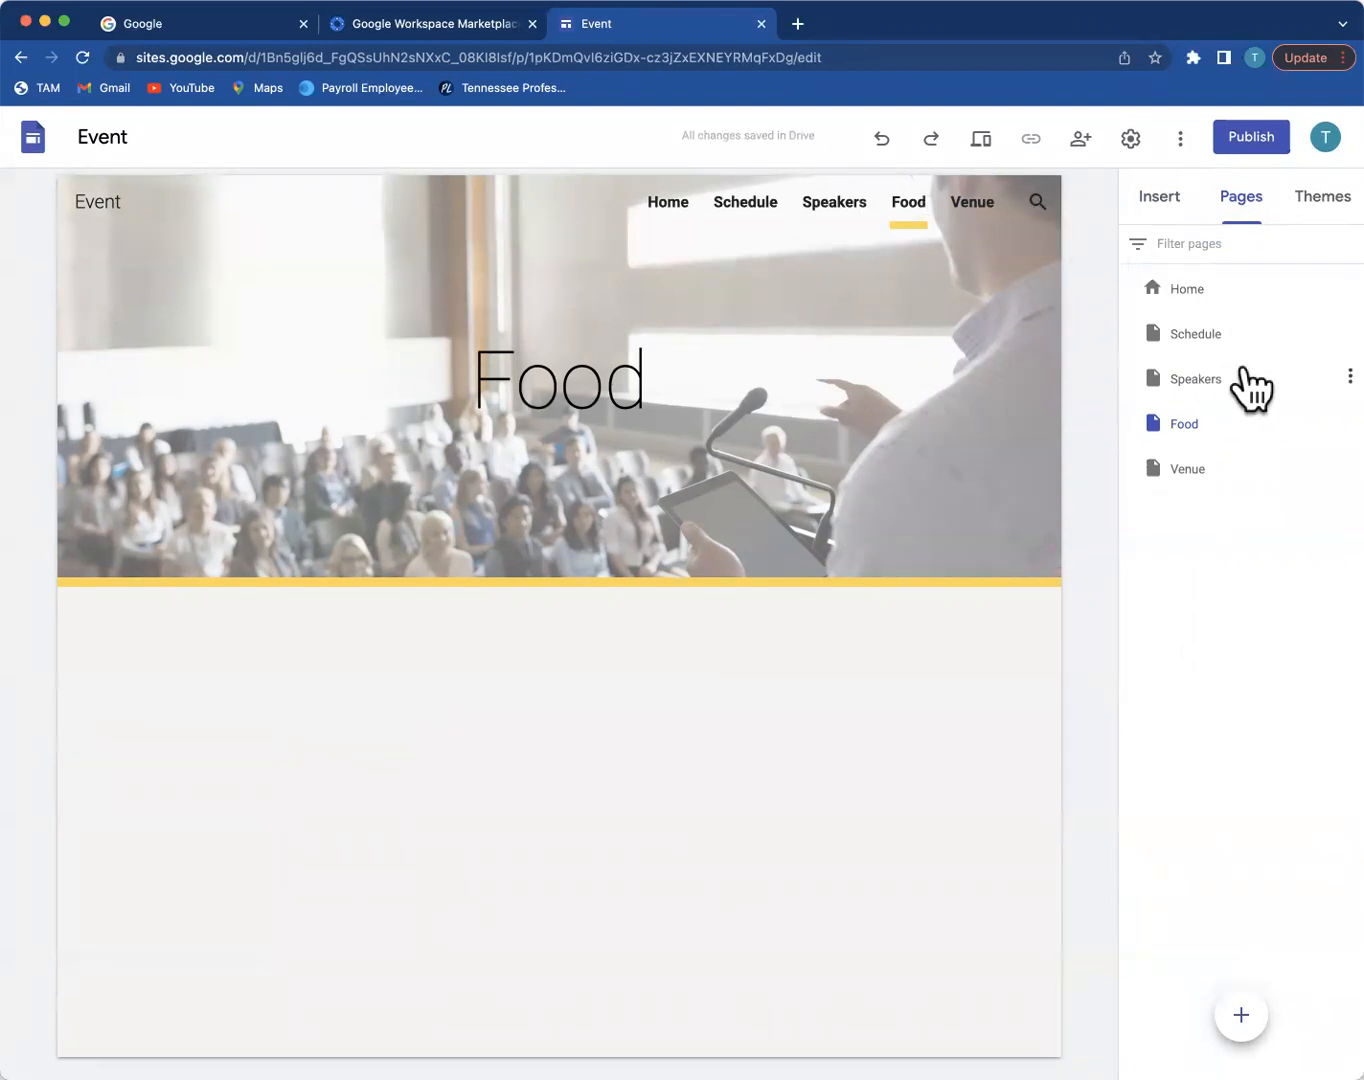
Step: Delete the Schedule page from the site
right_click(1310, 340)
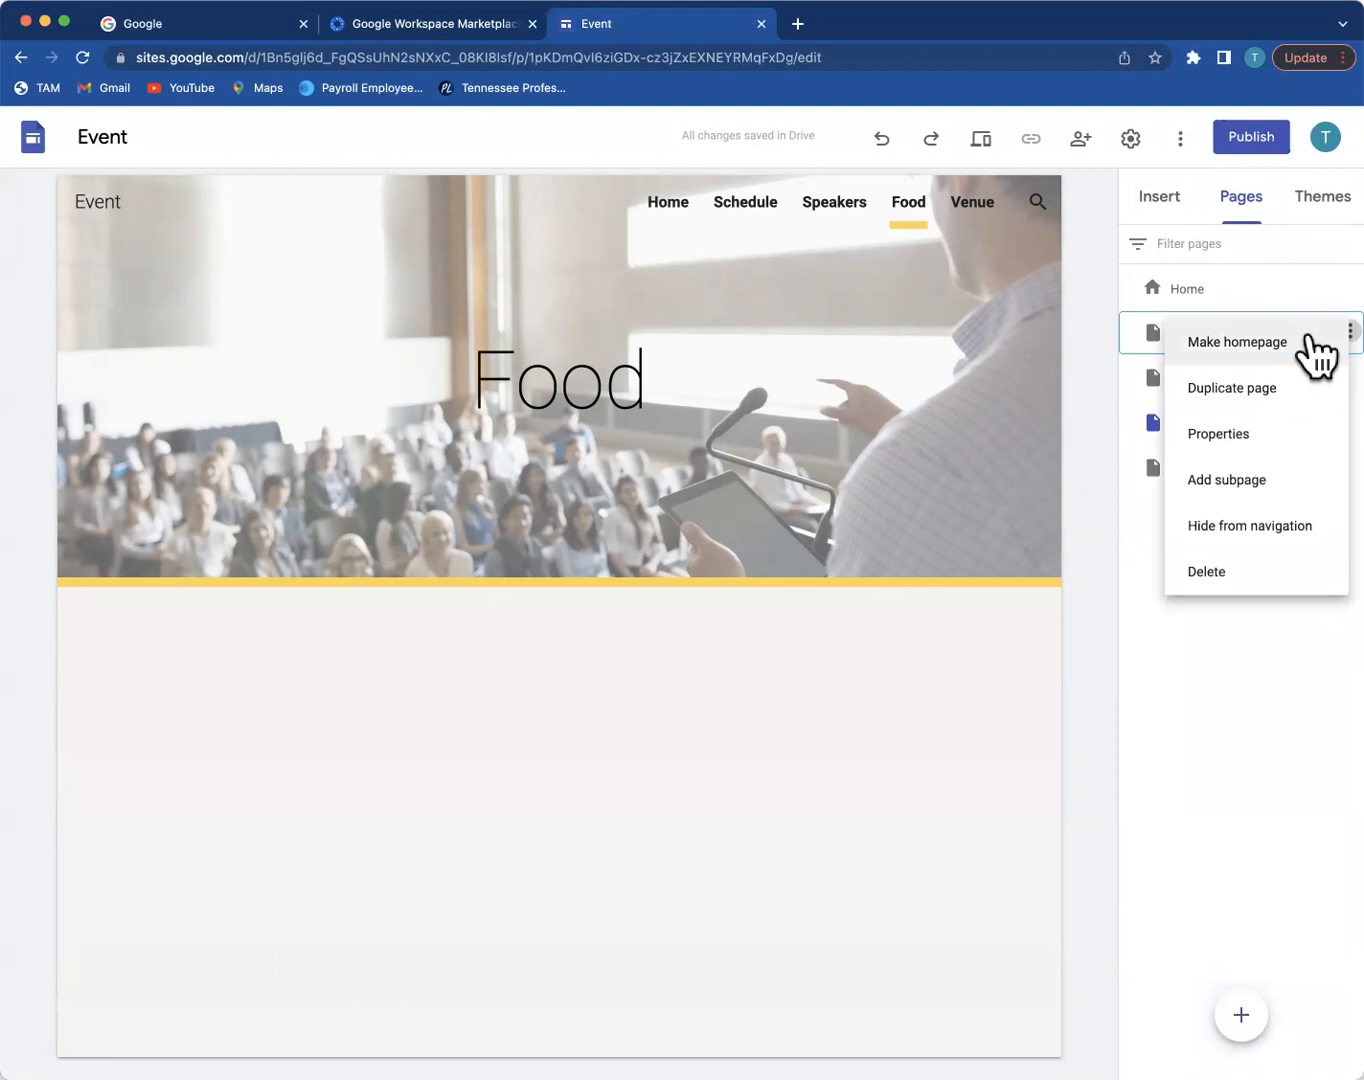
left_click(1255, 565)
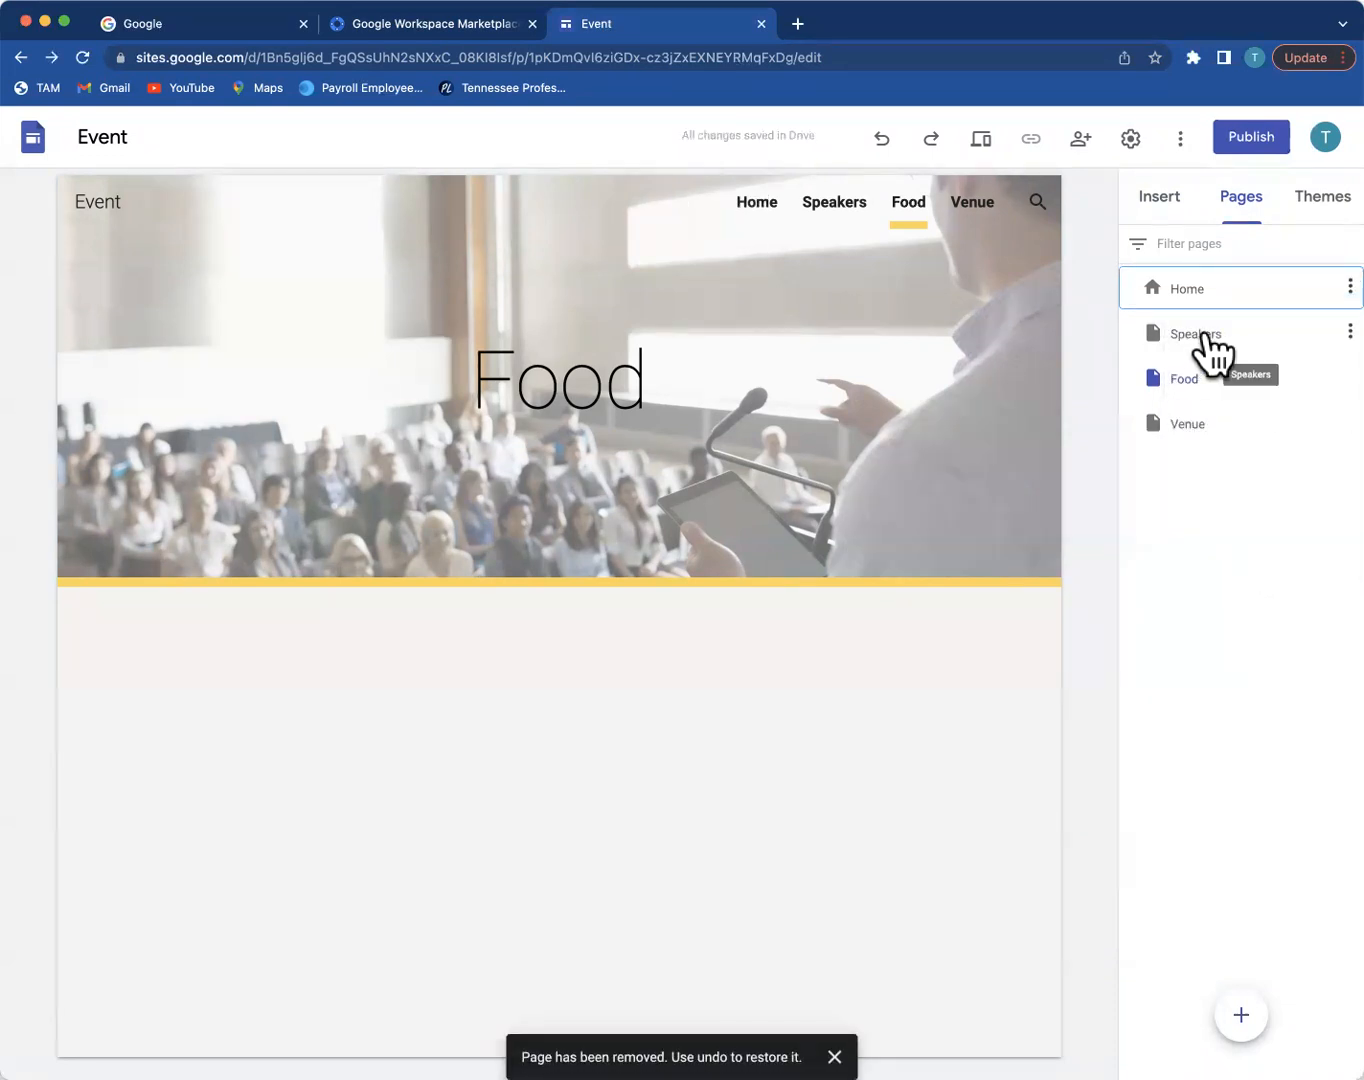
Step: Add a subpage named "Hello" under the Speakers page
left_click(1188, 338)
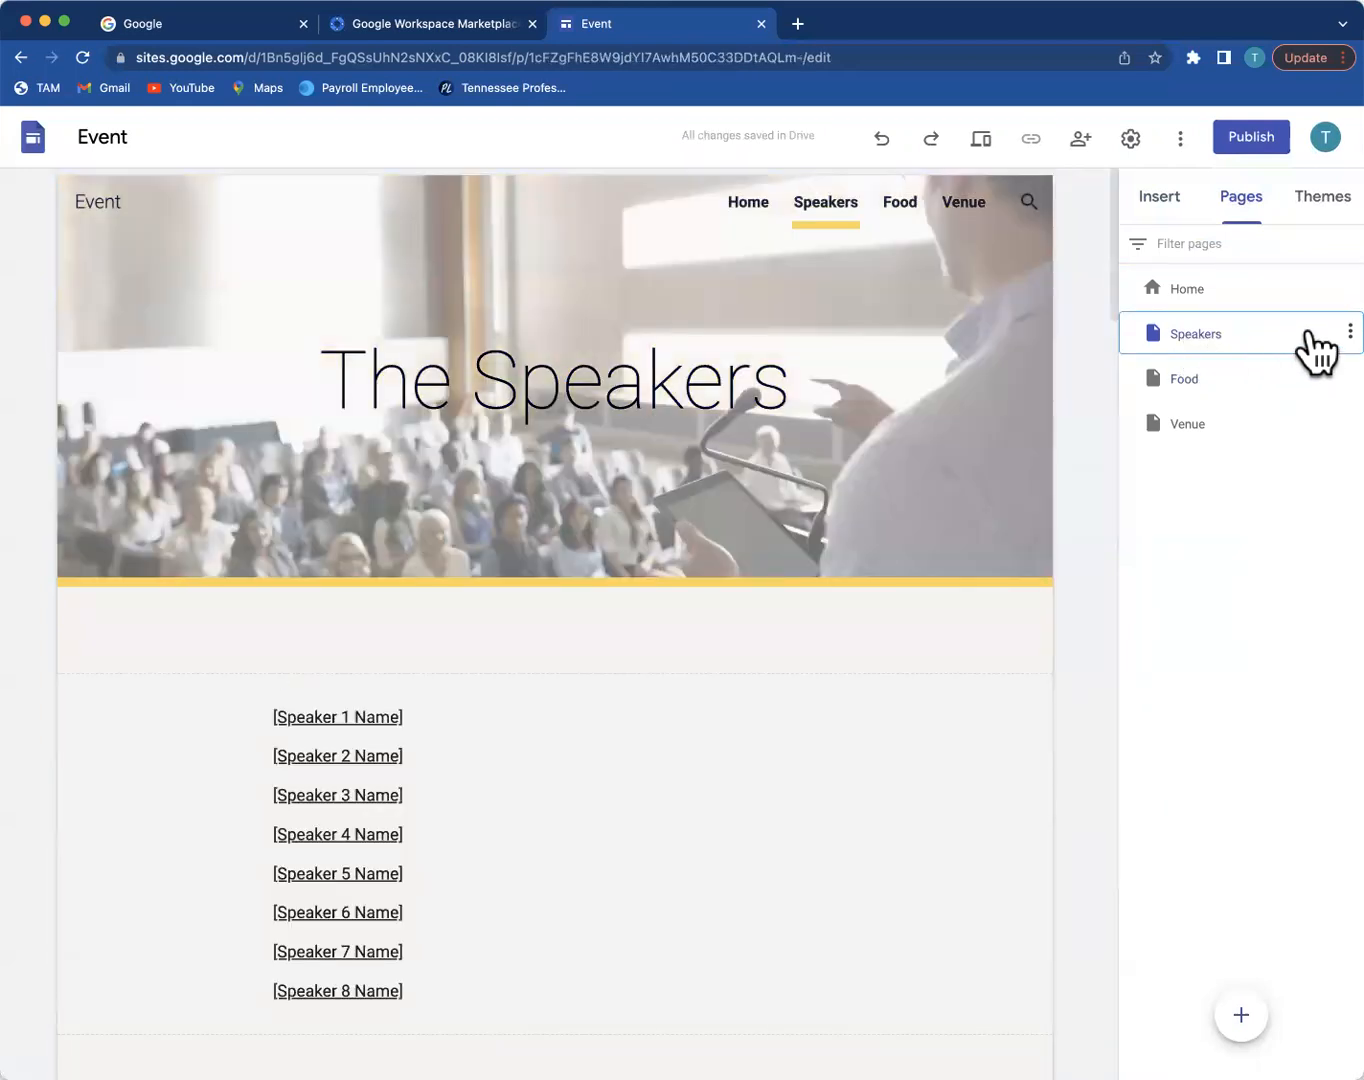
left_click(1349, 331)
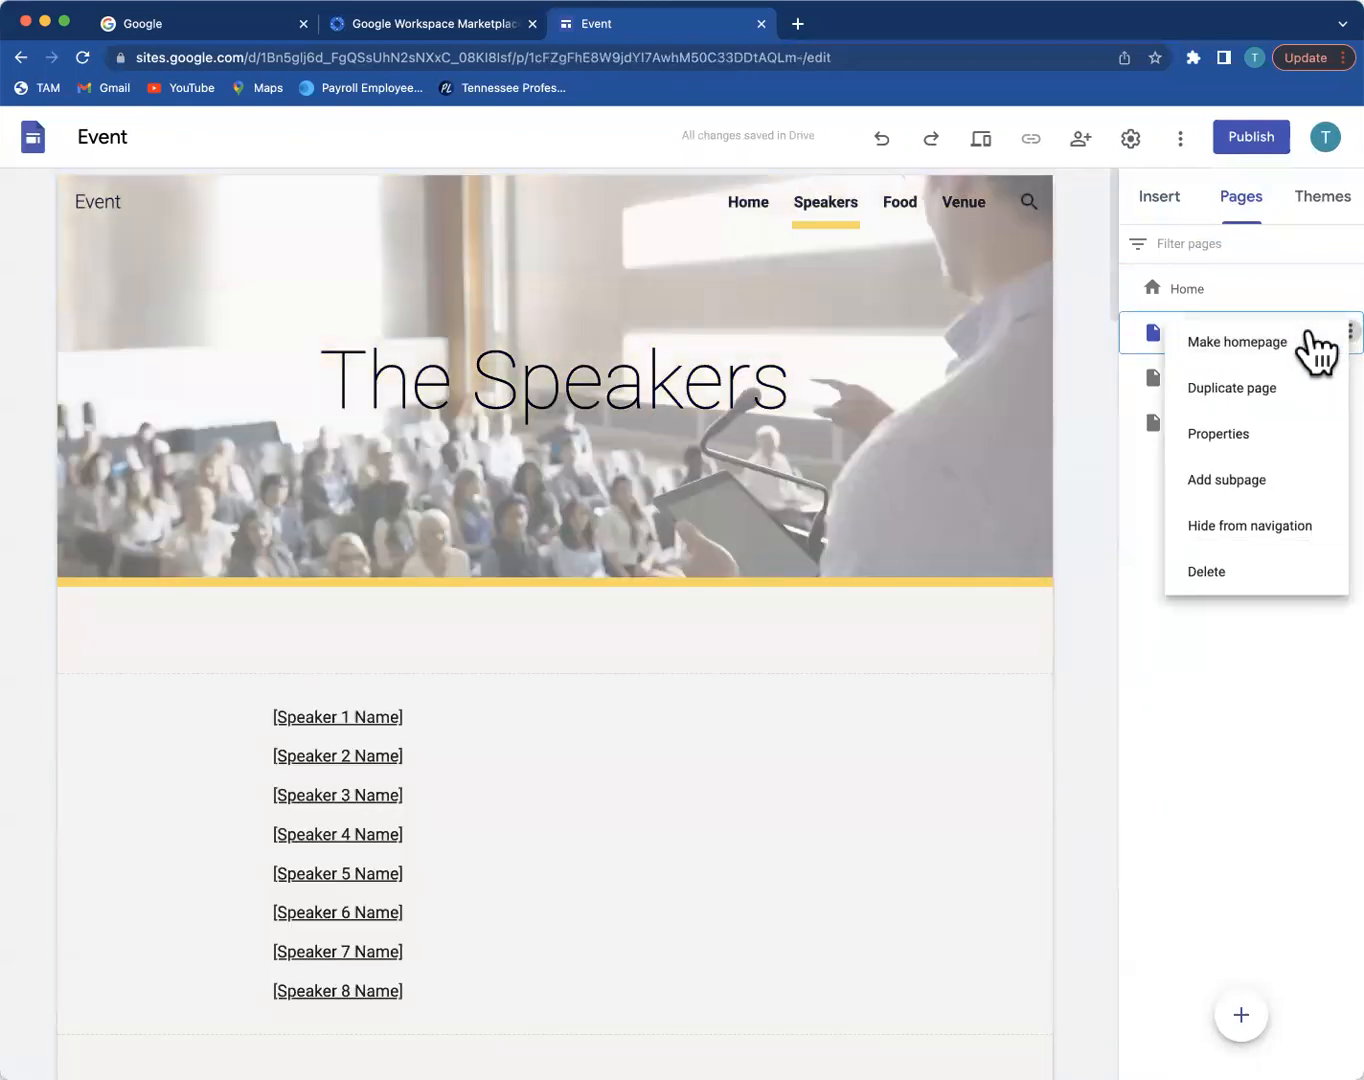
left_click(1232, 479)
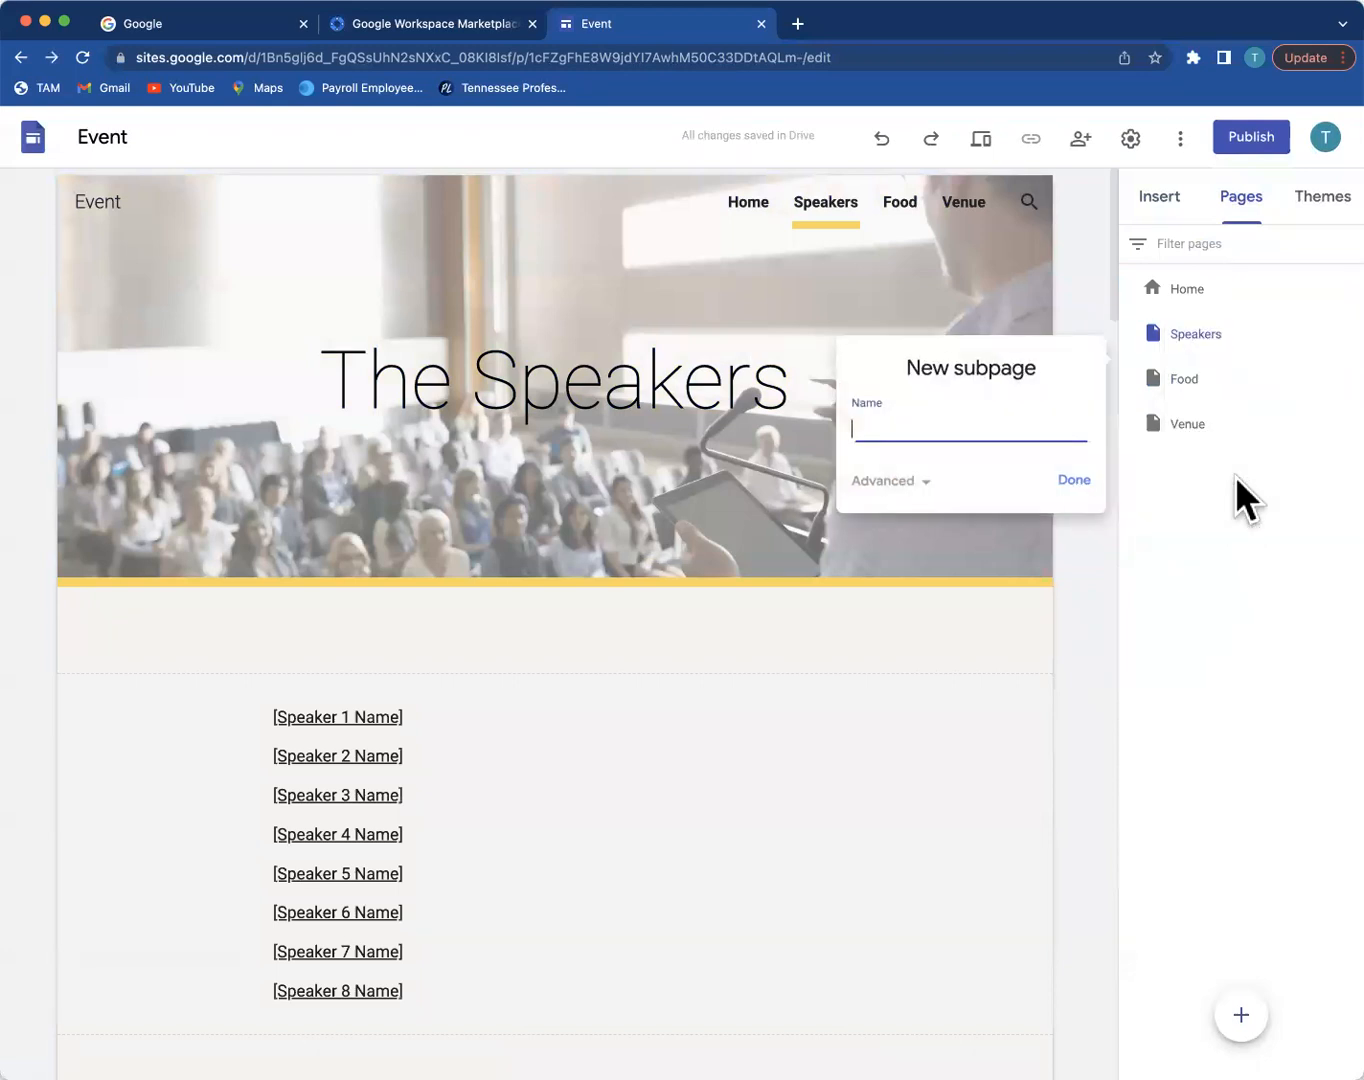
type("Hello")
key("Return")
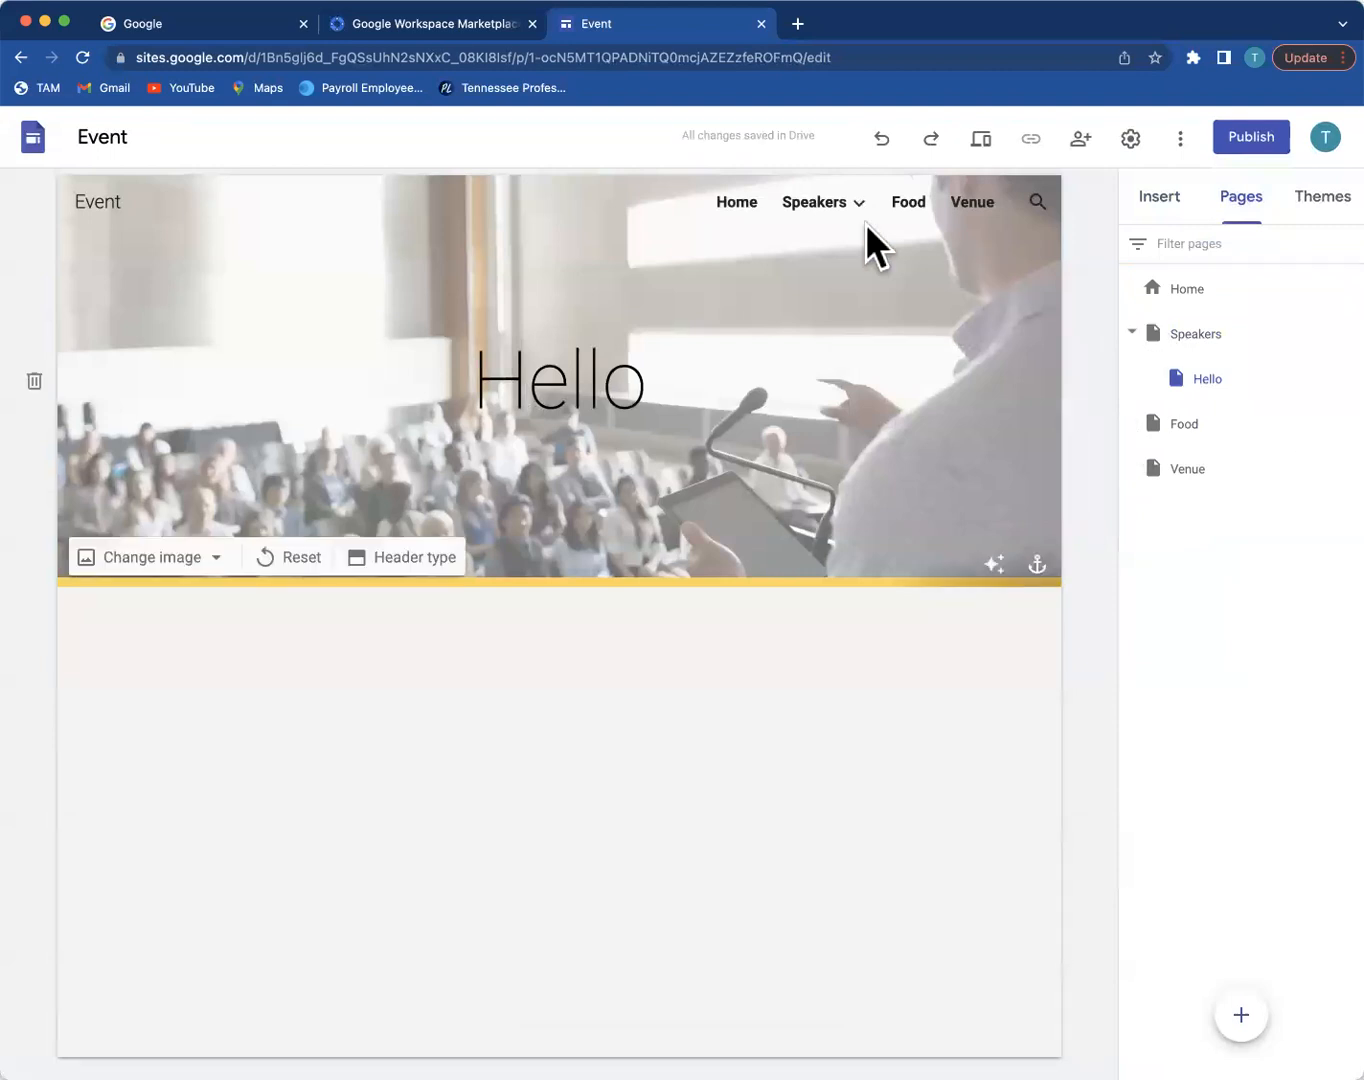
mouse_move(830, 202)
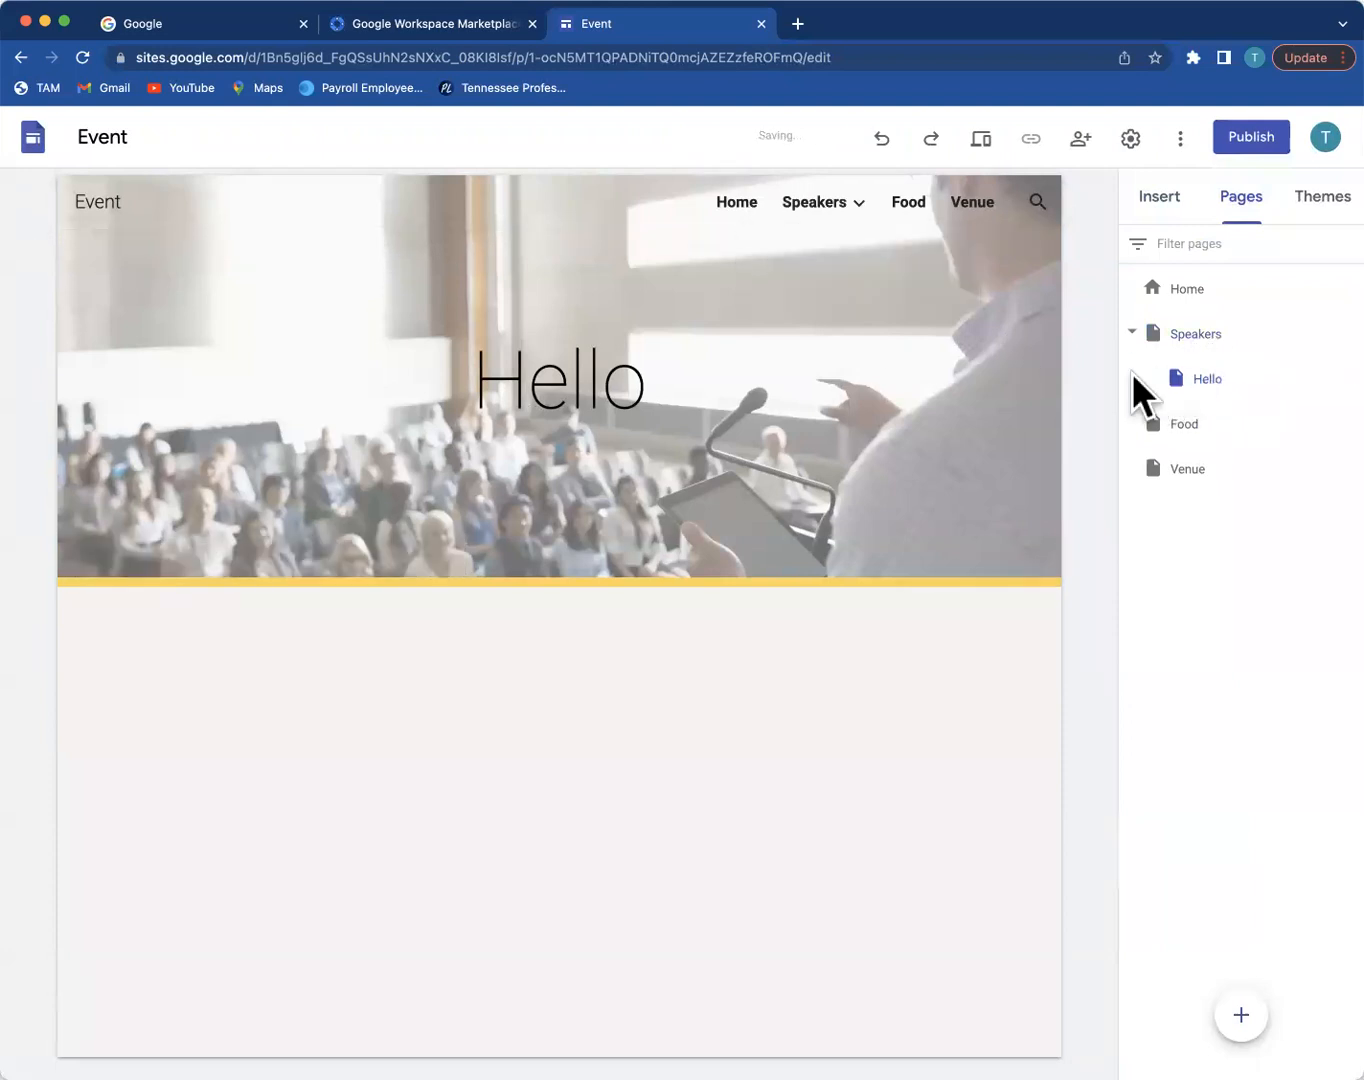
Step: Move the Hello subpage out of Speakers so it is a top-level page after Venue
left_click(1350, 376)
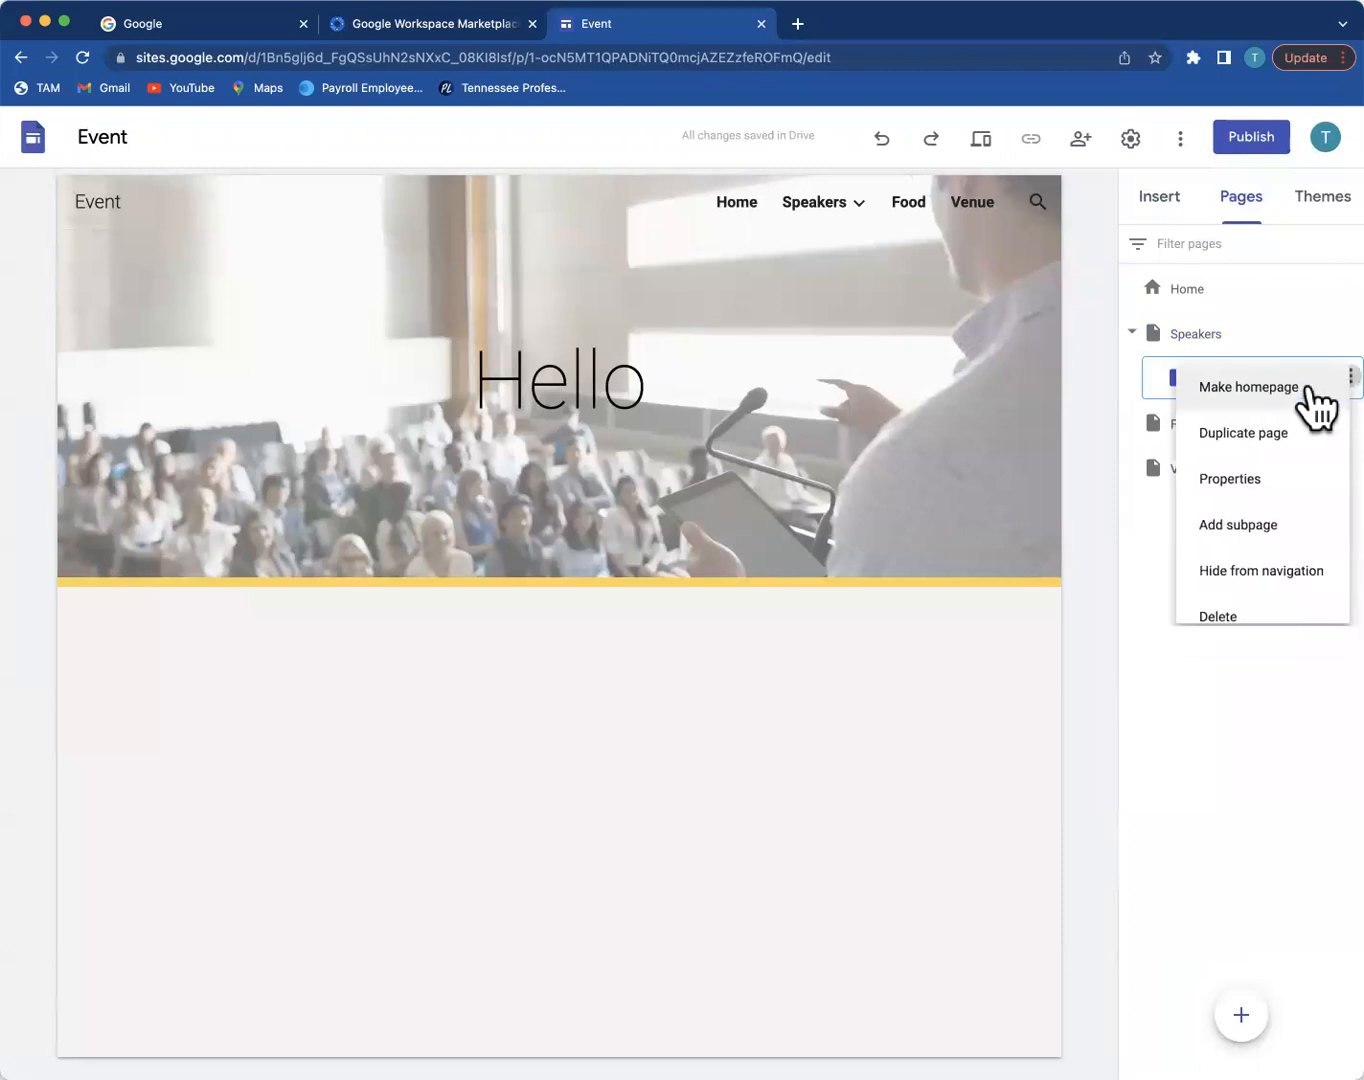
left_click(1281, 660)
left_click_drag(1180, 383, 1137, 497)
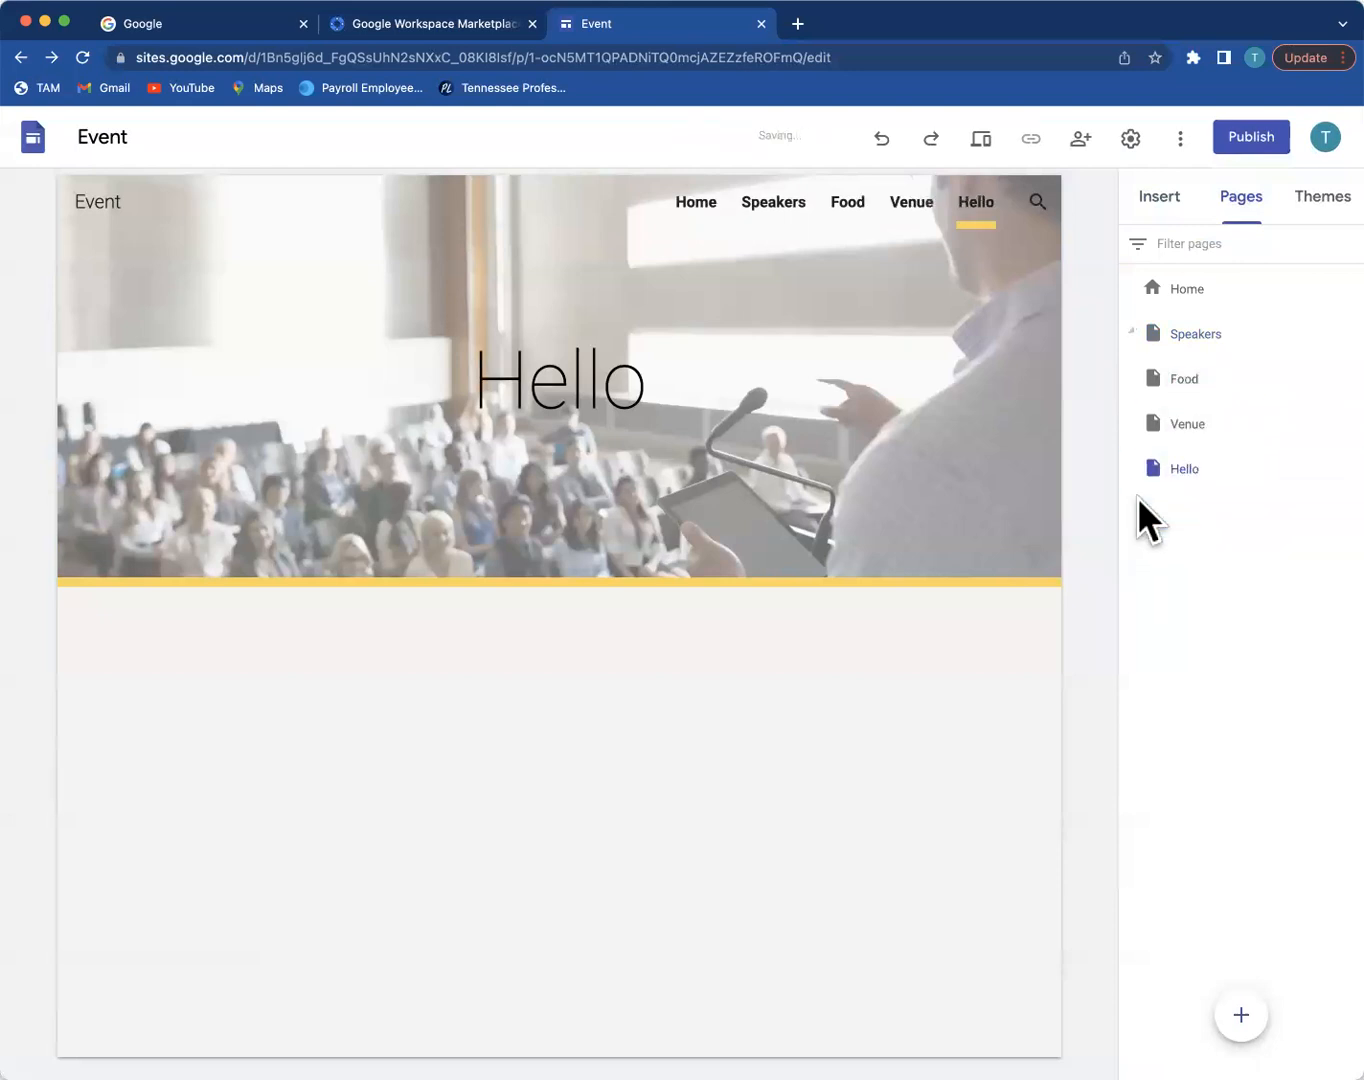
Step: Try the Impression theme on the site and undo the theme change
left_click(1312, 201)
scroll(1227, 518, "down", 3)
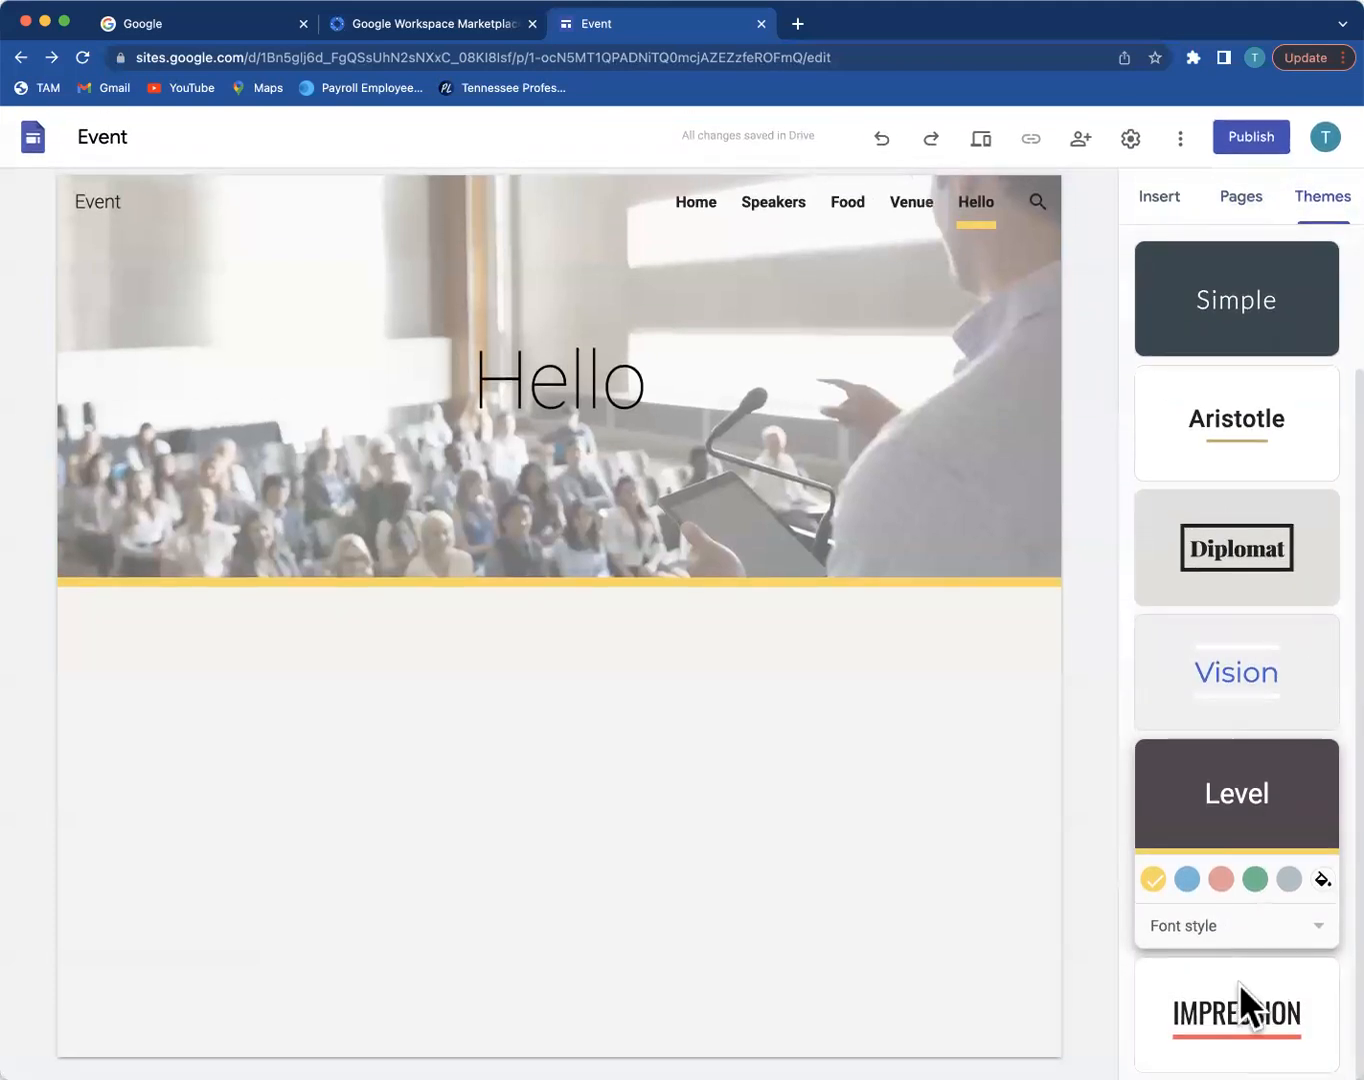
left_click(1231, 995)
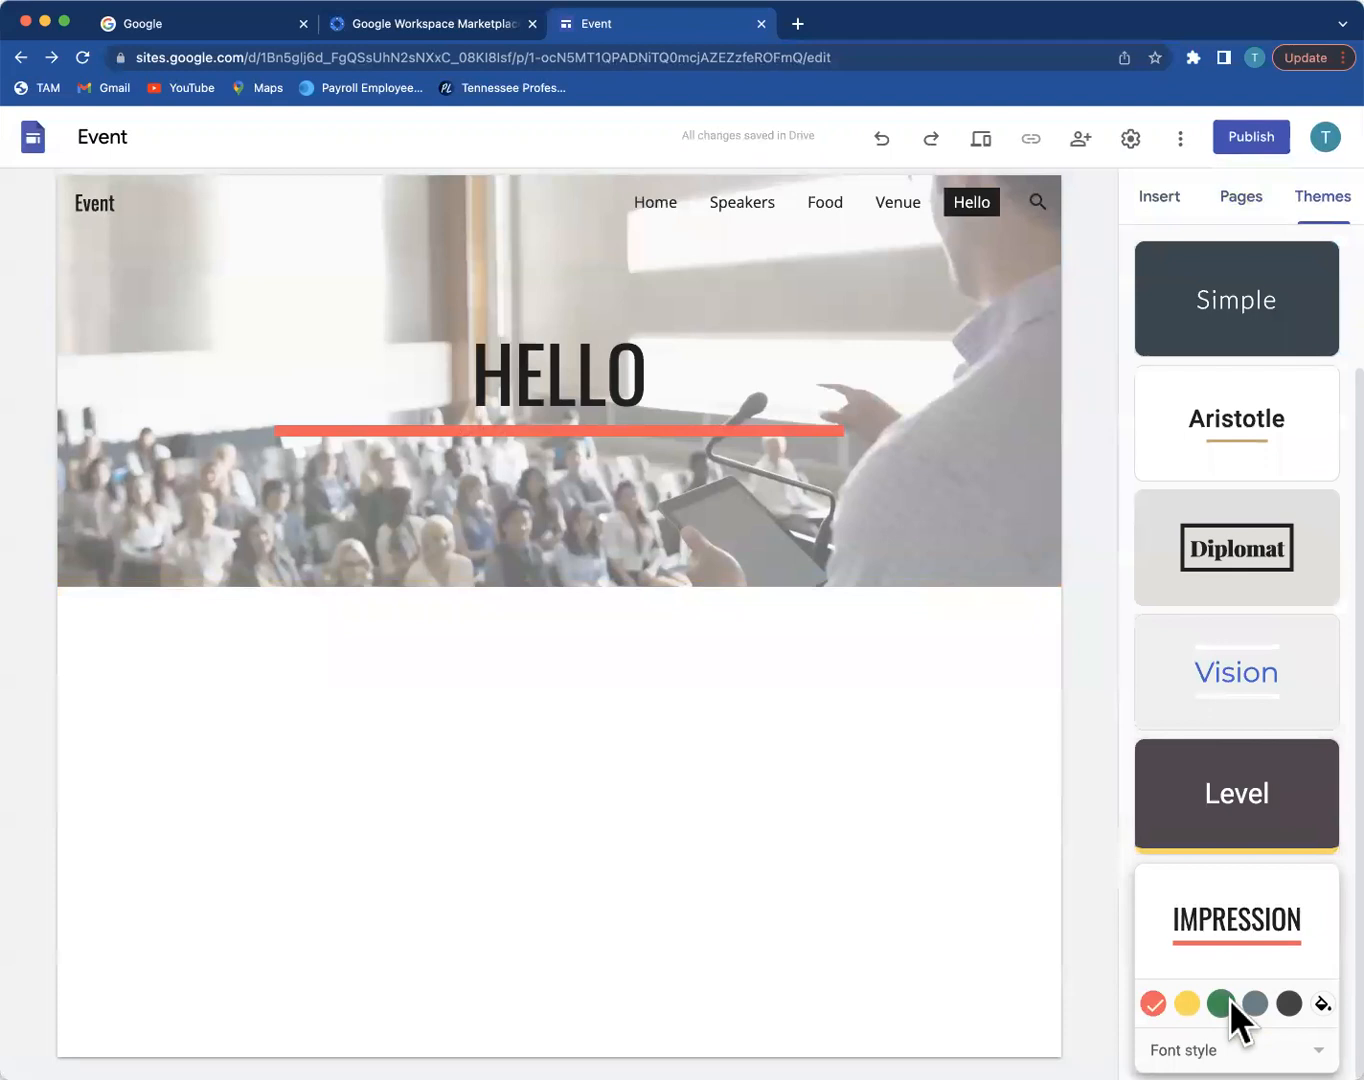
left_click(880, 140)
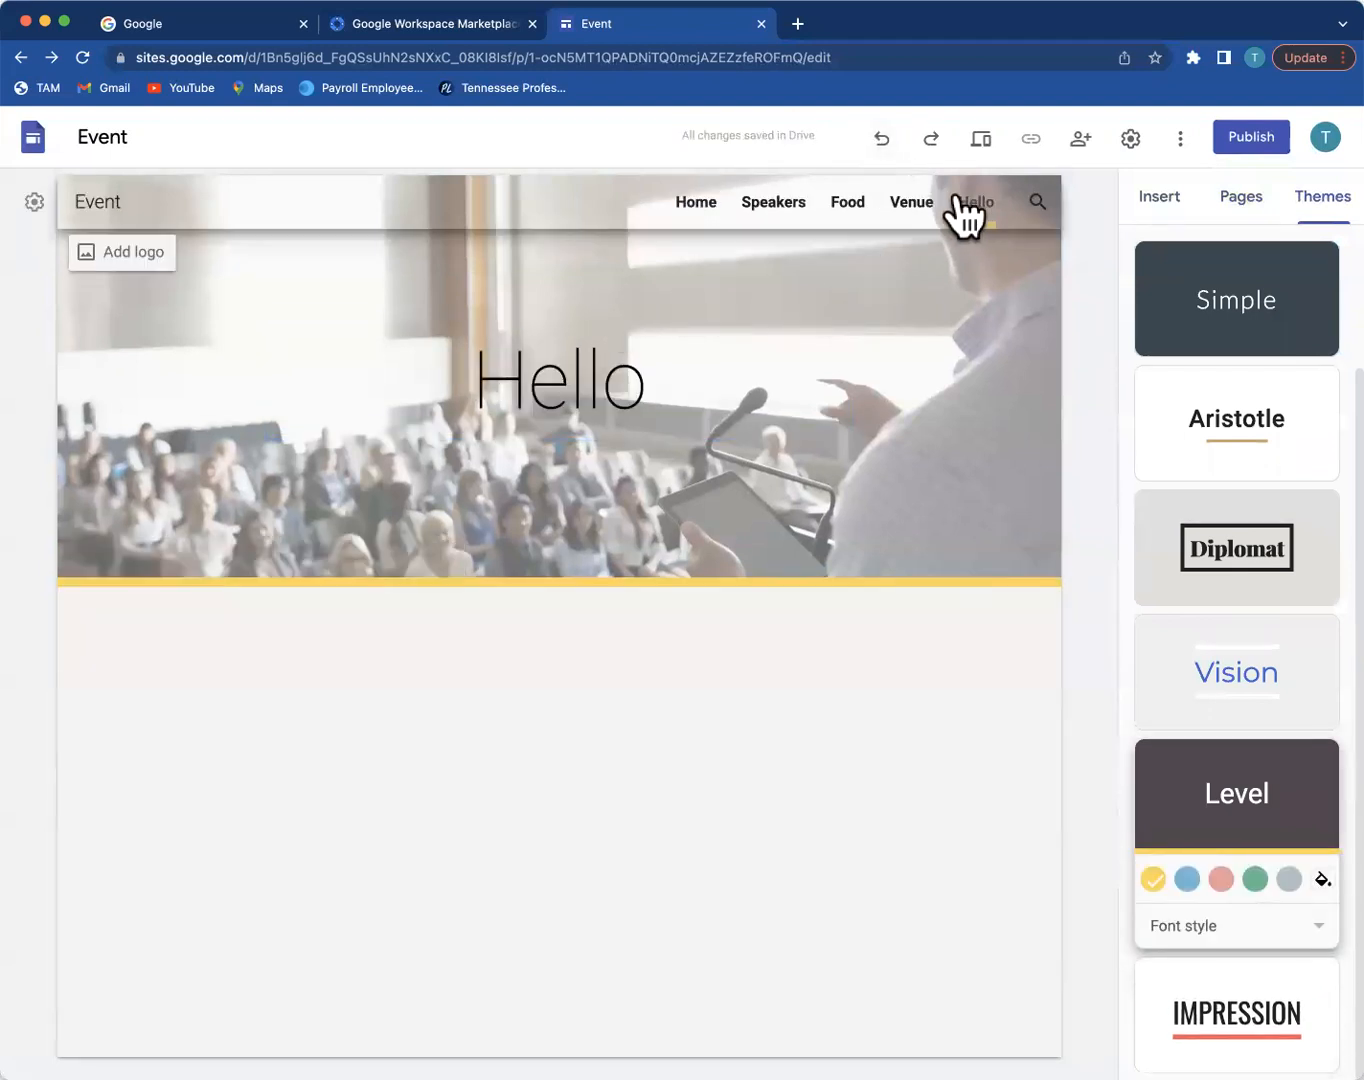
Step: Preview the site's home page at desktop size and at phone size
left_click(988, 143)
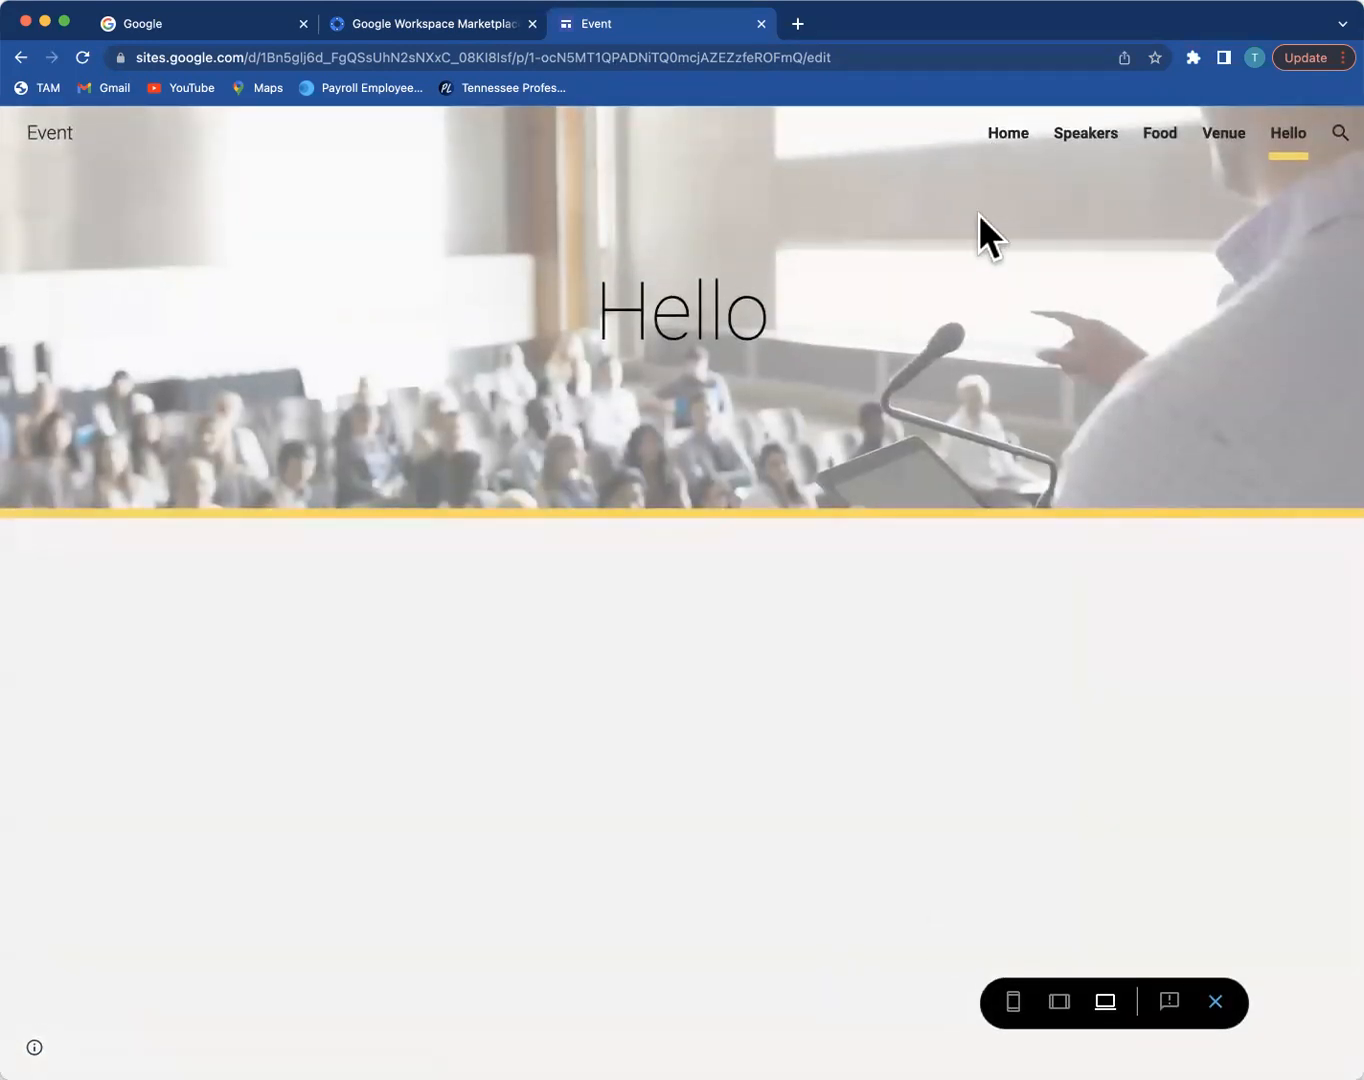
left_click(1010, 140)
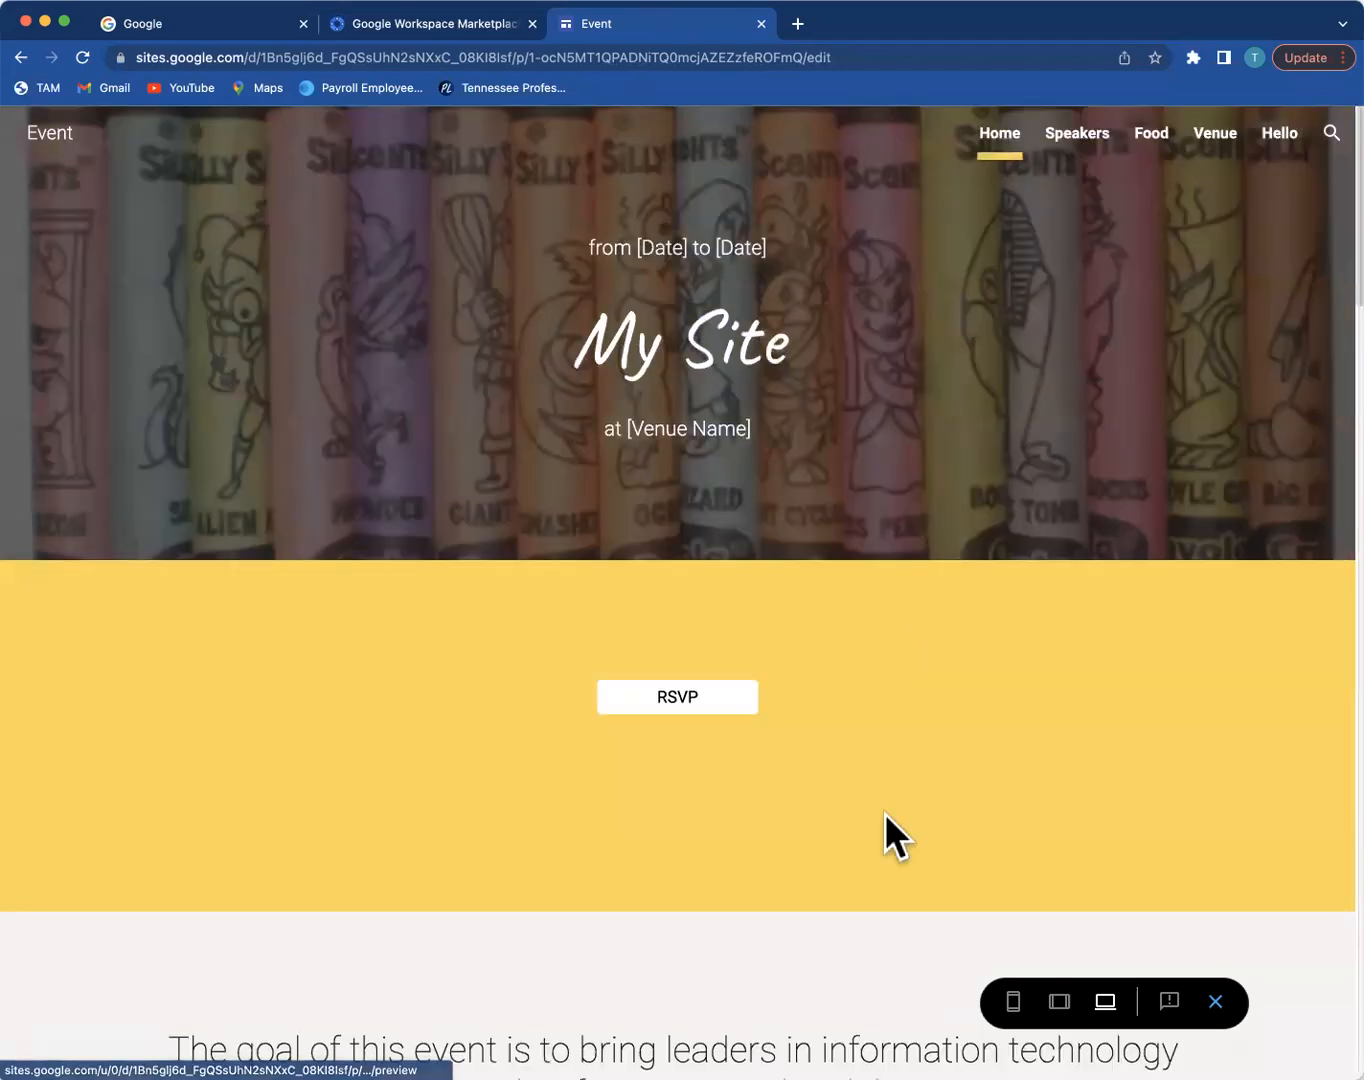
scroll(885, 837, "down", 3)
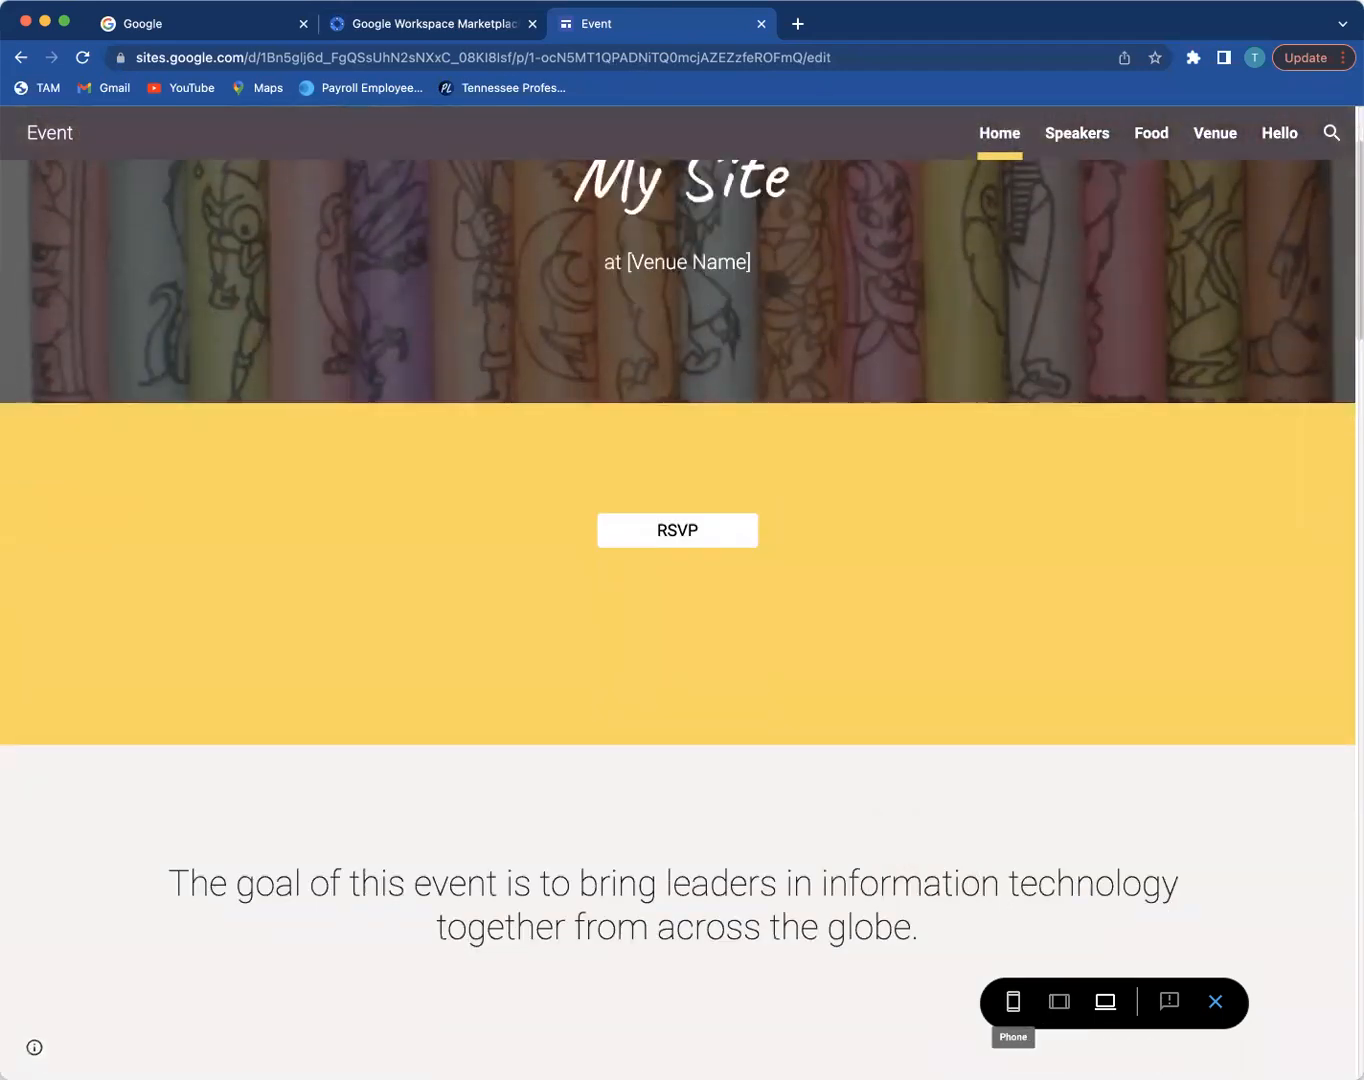
left_click(1014, 1000)
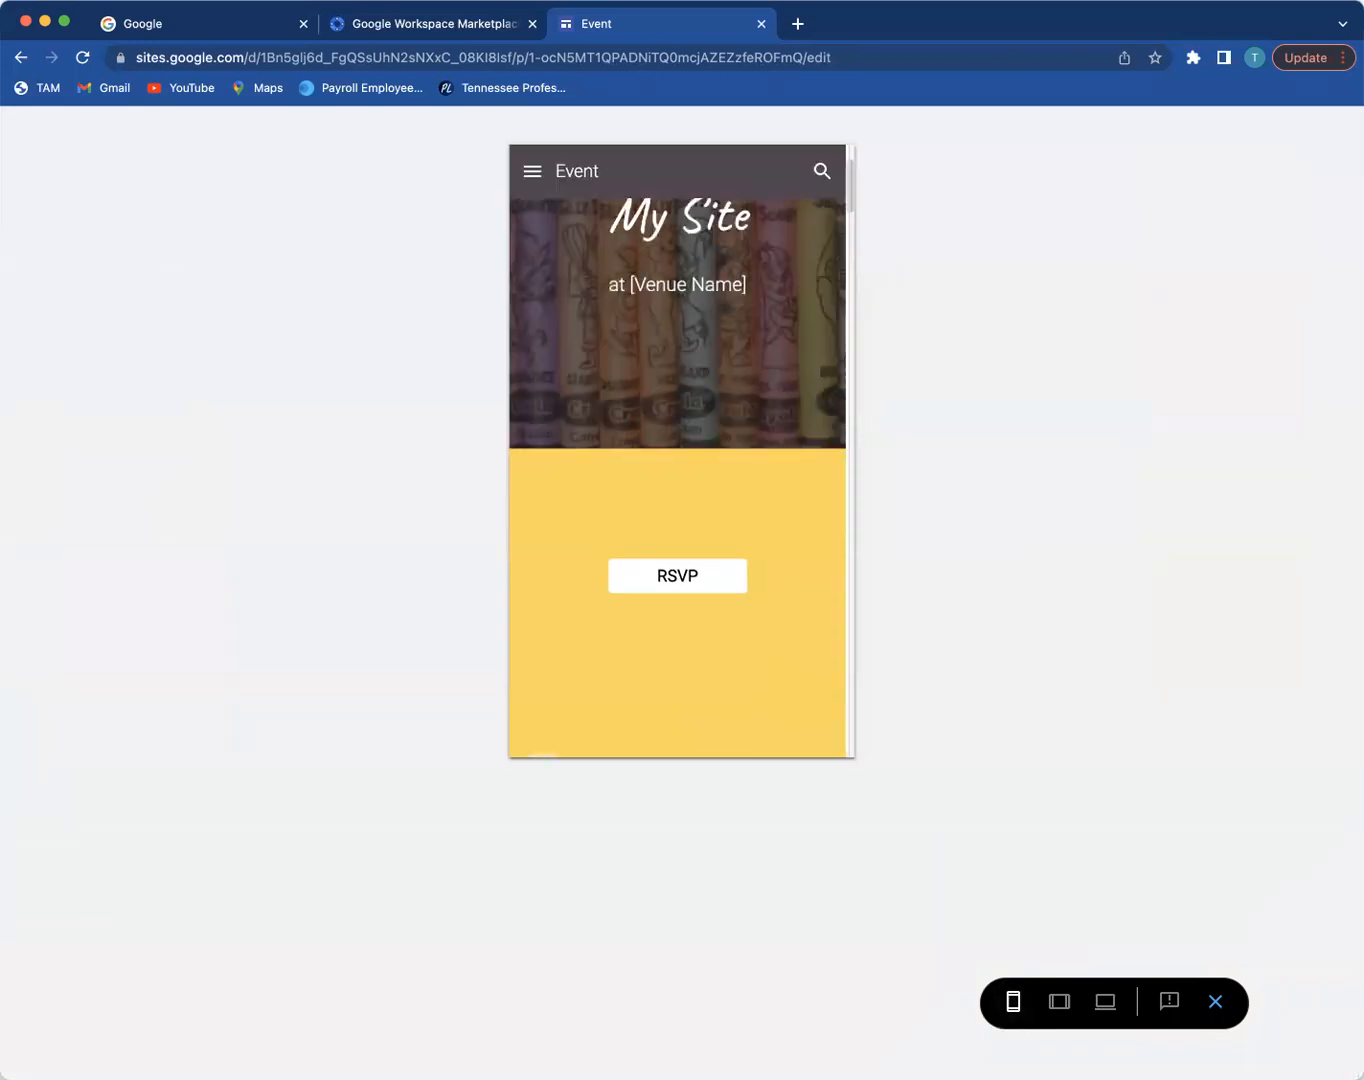
scroll(740, 723, "down", 8)
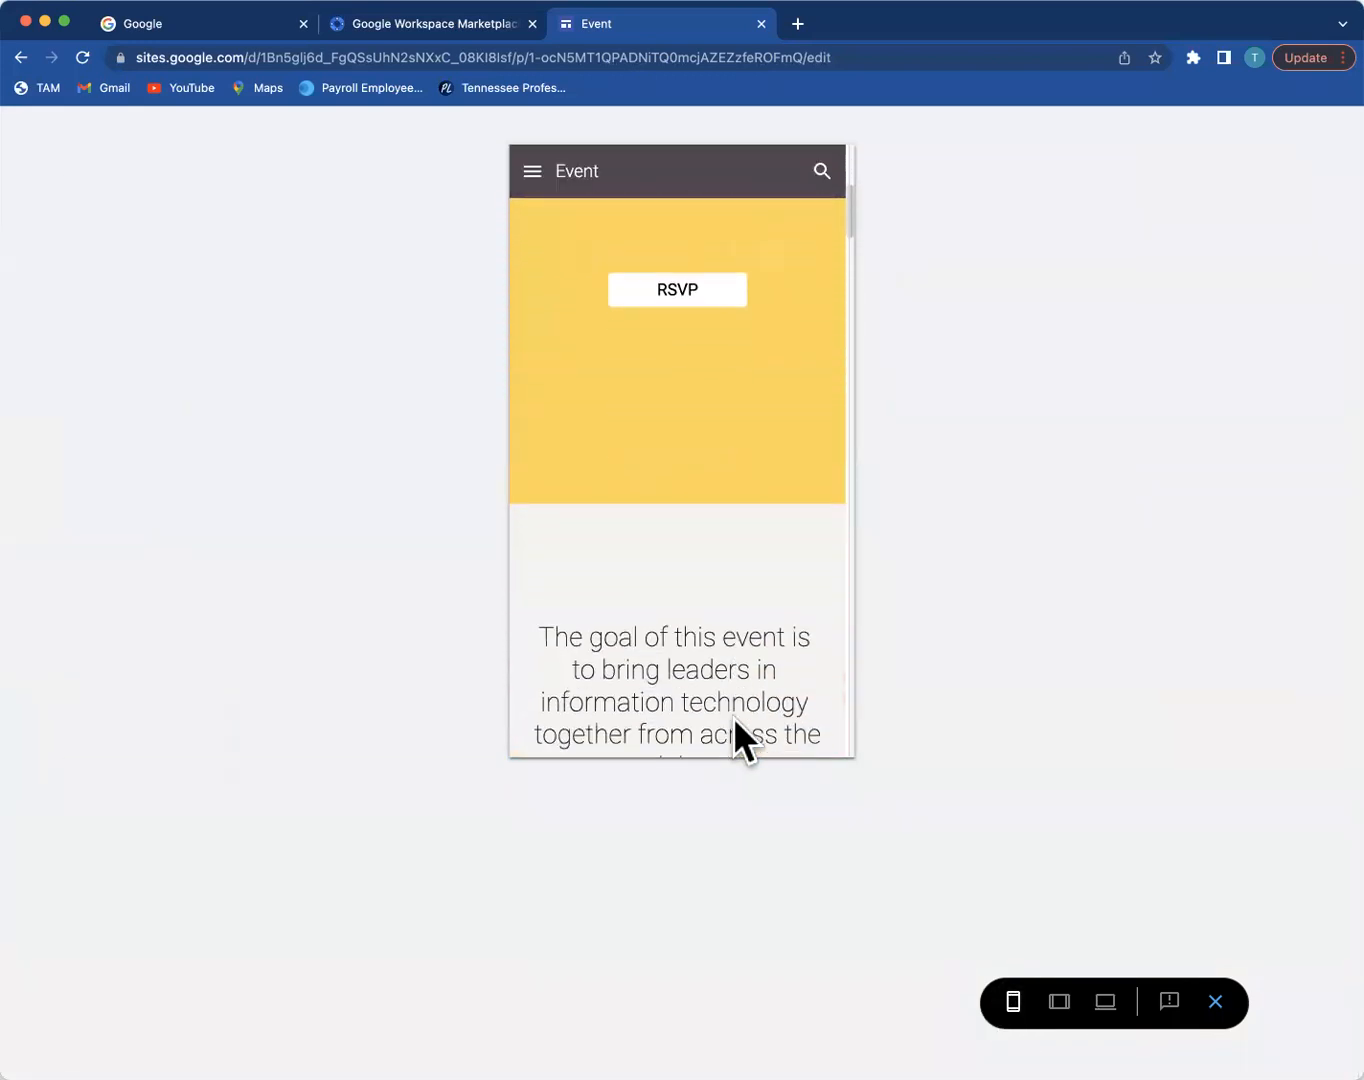
scroll(733, 718, "down", 10)
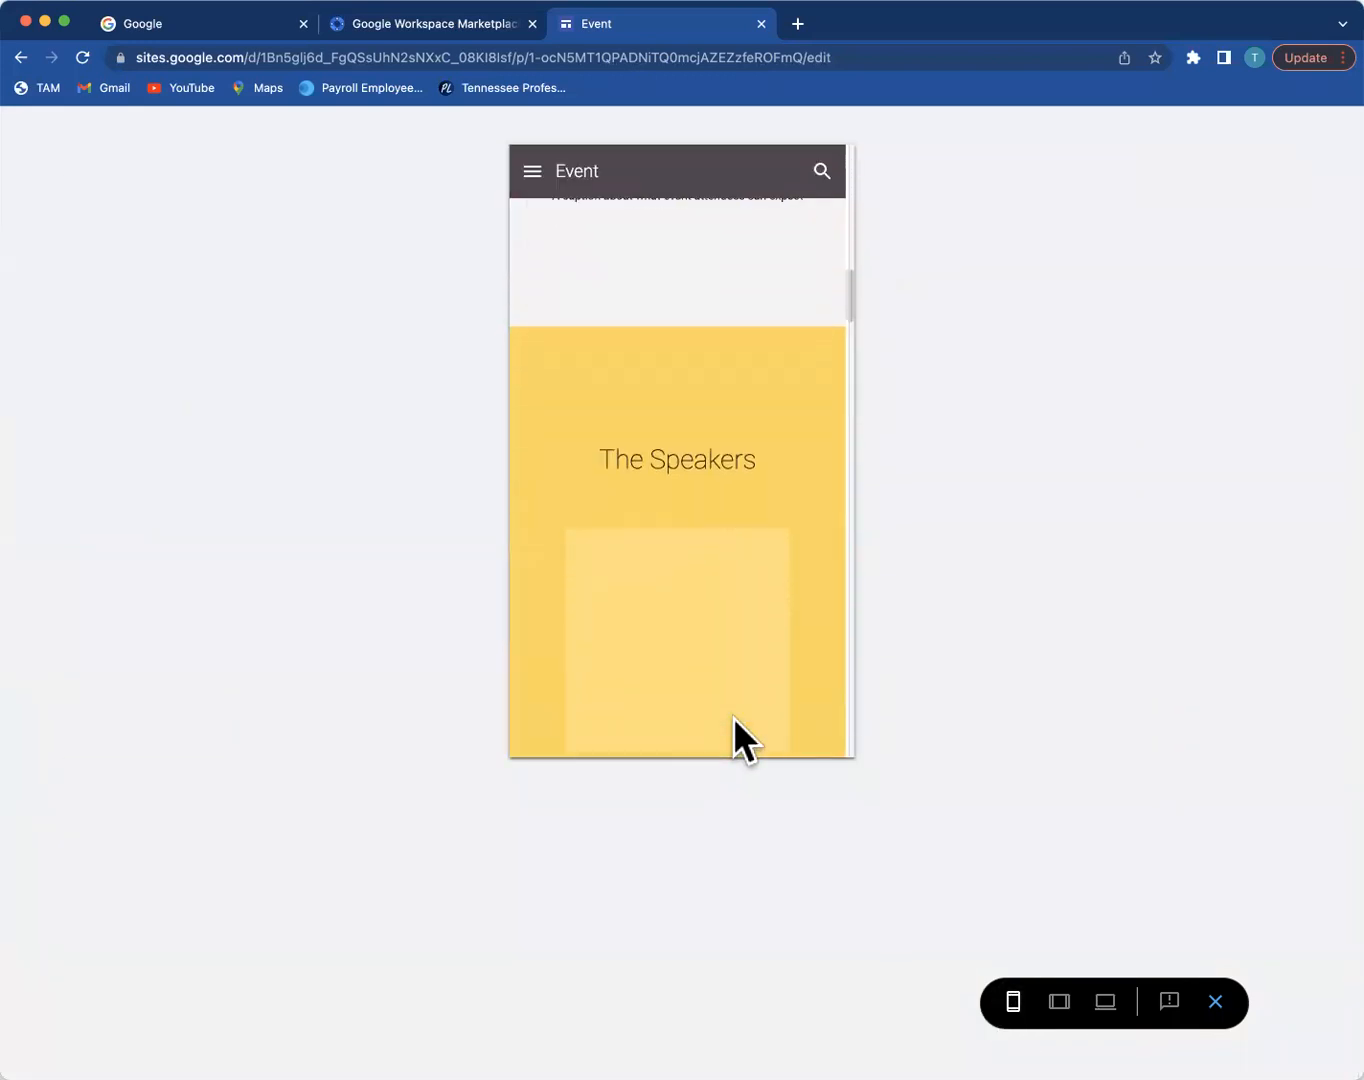
scroll(733, 717, "down", 3)
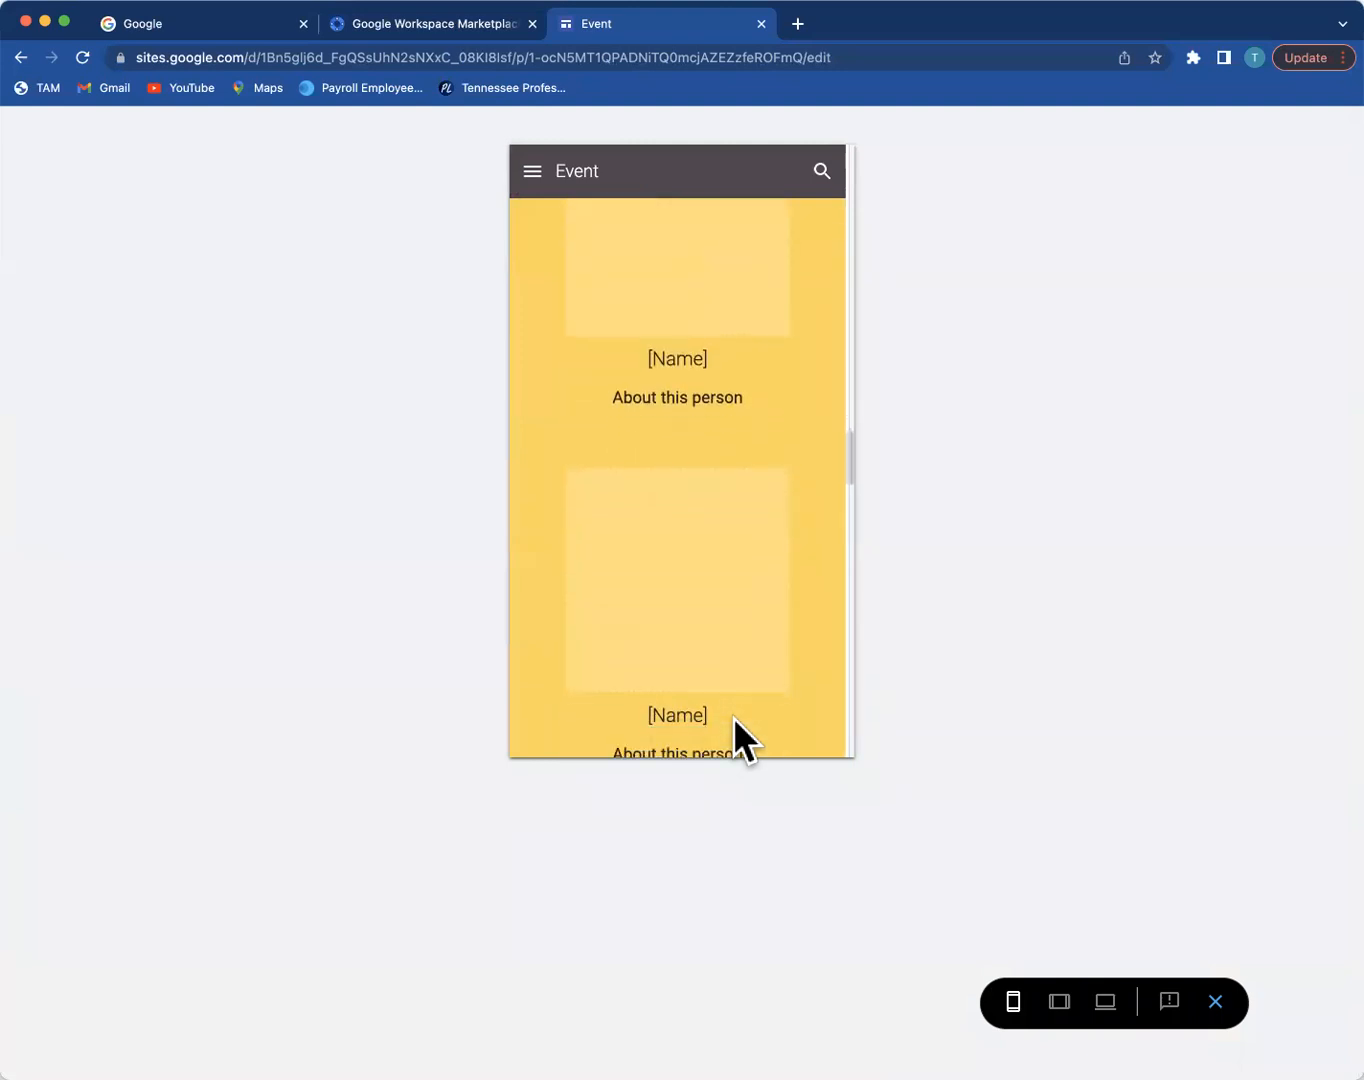
Step: Preview the home page at tablet size, looking through its sections, and exit the preview
left_click(1059, 1000)
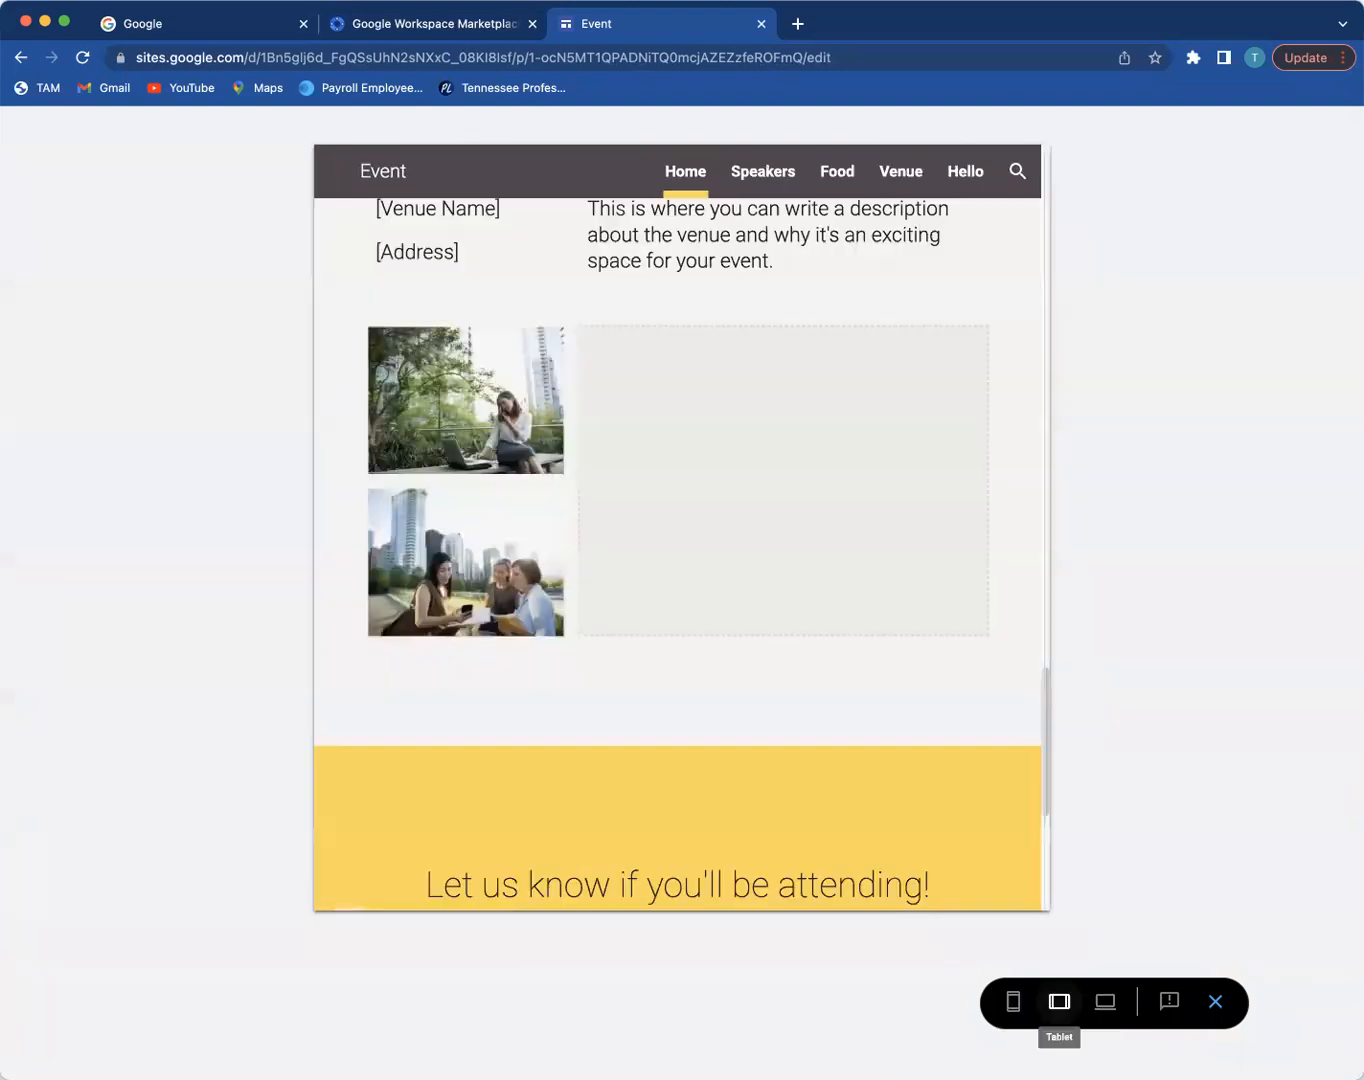
scroll(928, 715, "up", 3)
scroll(928, 715, "up", 10)
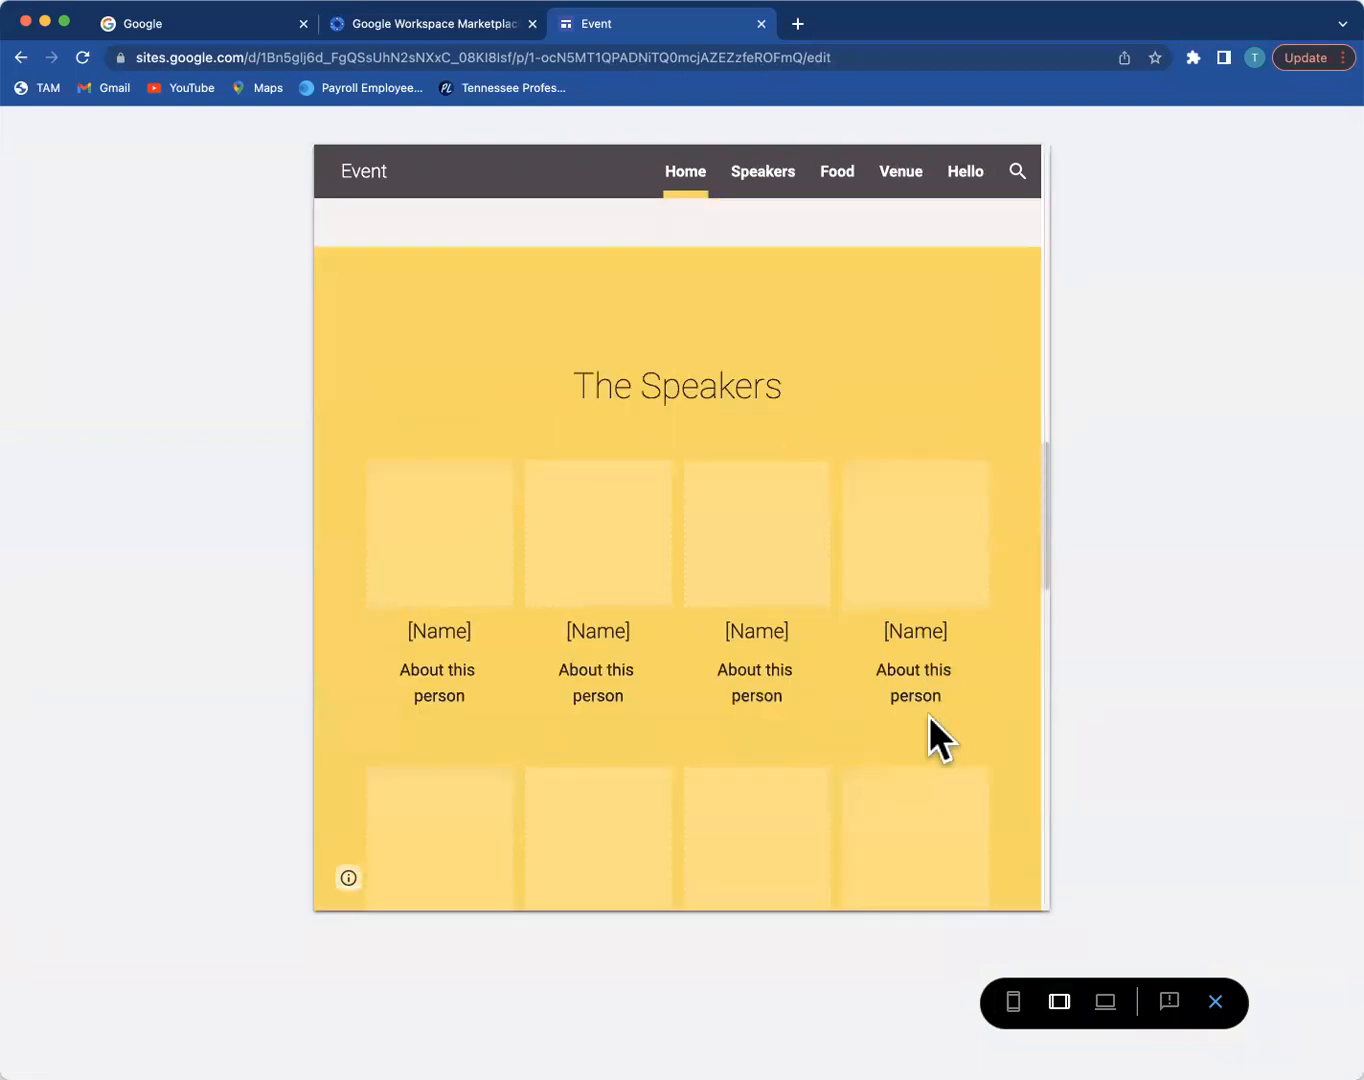
scroll(928, 715, "down", 3)
scroll(928, 715, "down", 10)
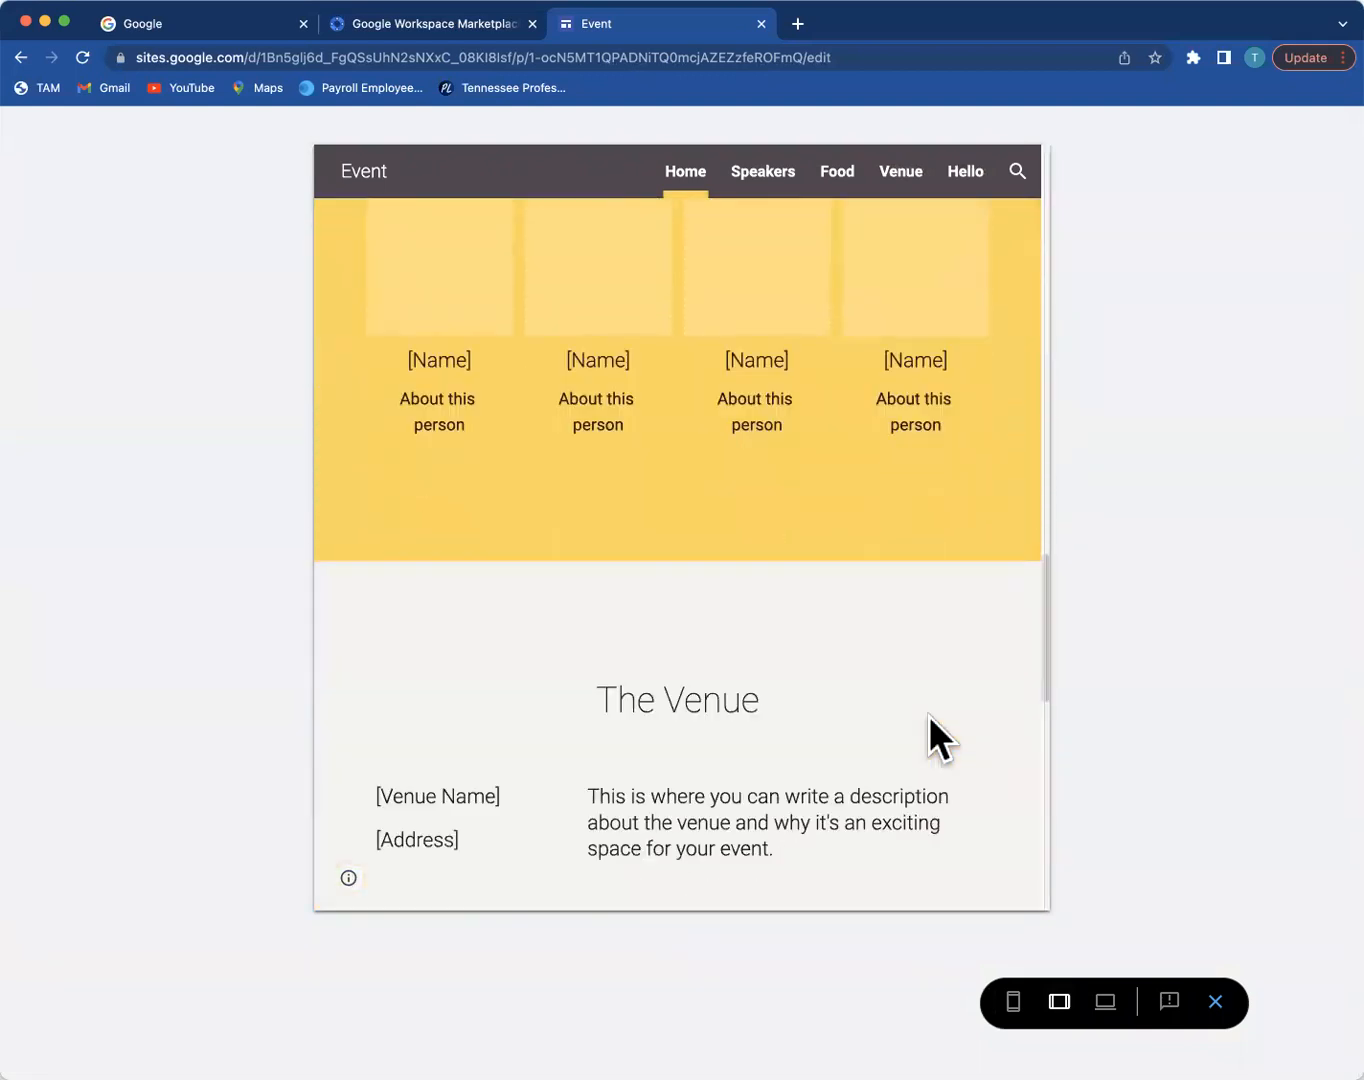
left_click(1216, 1002)
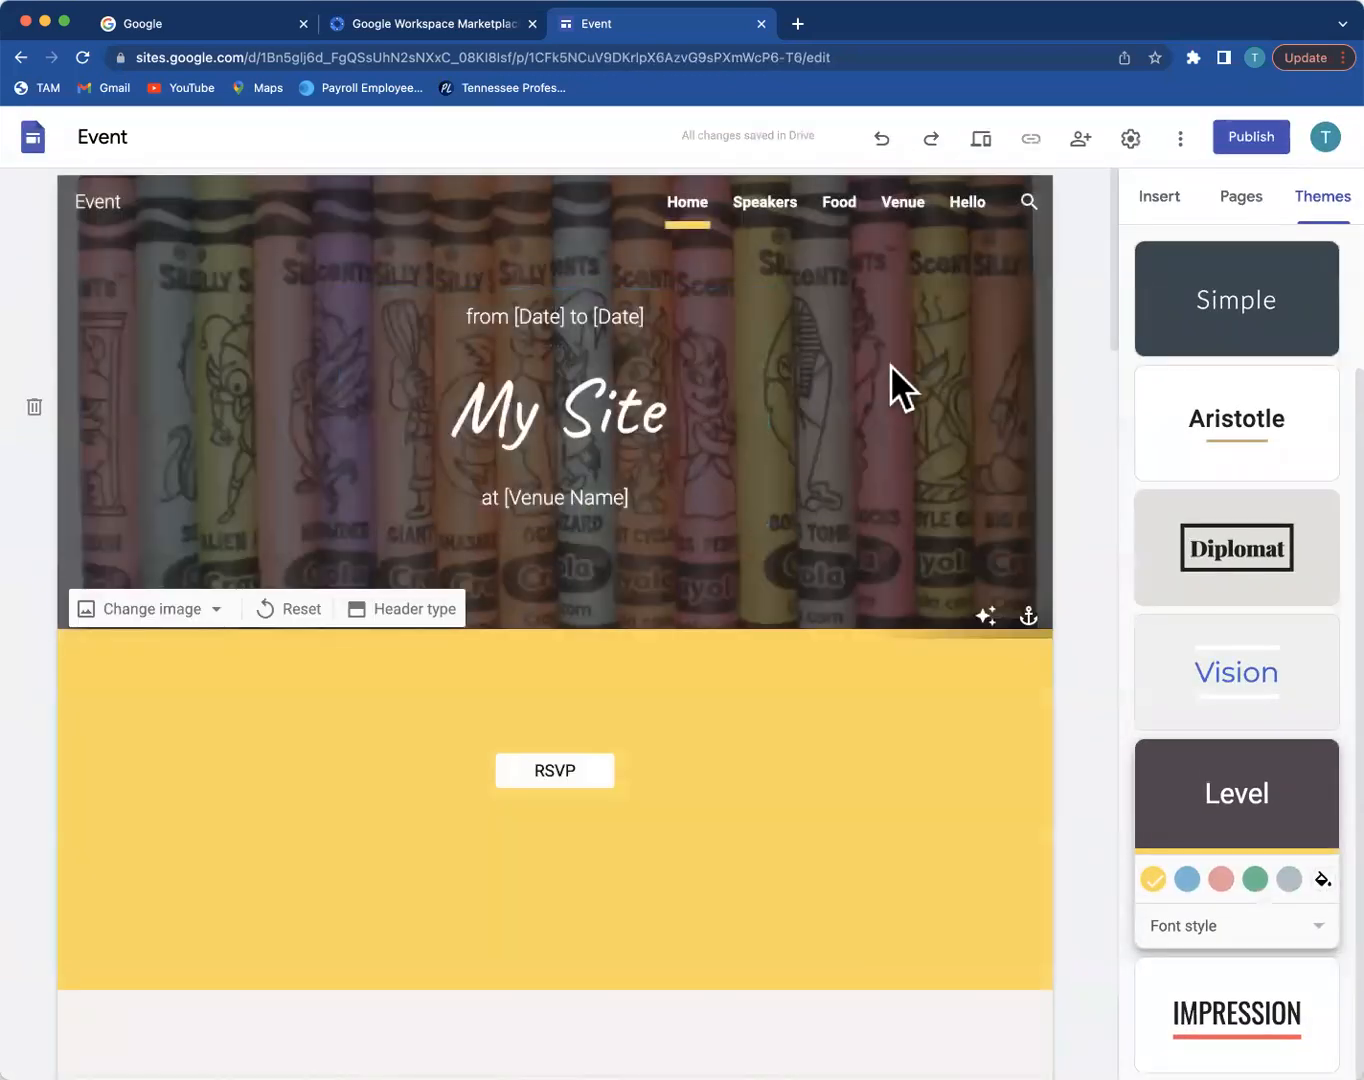
Step: Share the site with the suggested contact's Gmail account as Editor with notification, approving sharing outside the organization
left_click(1082, 138)
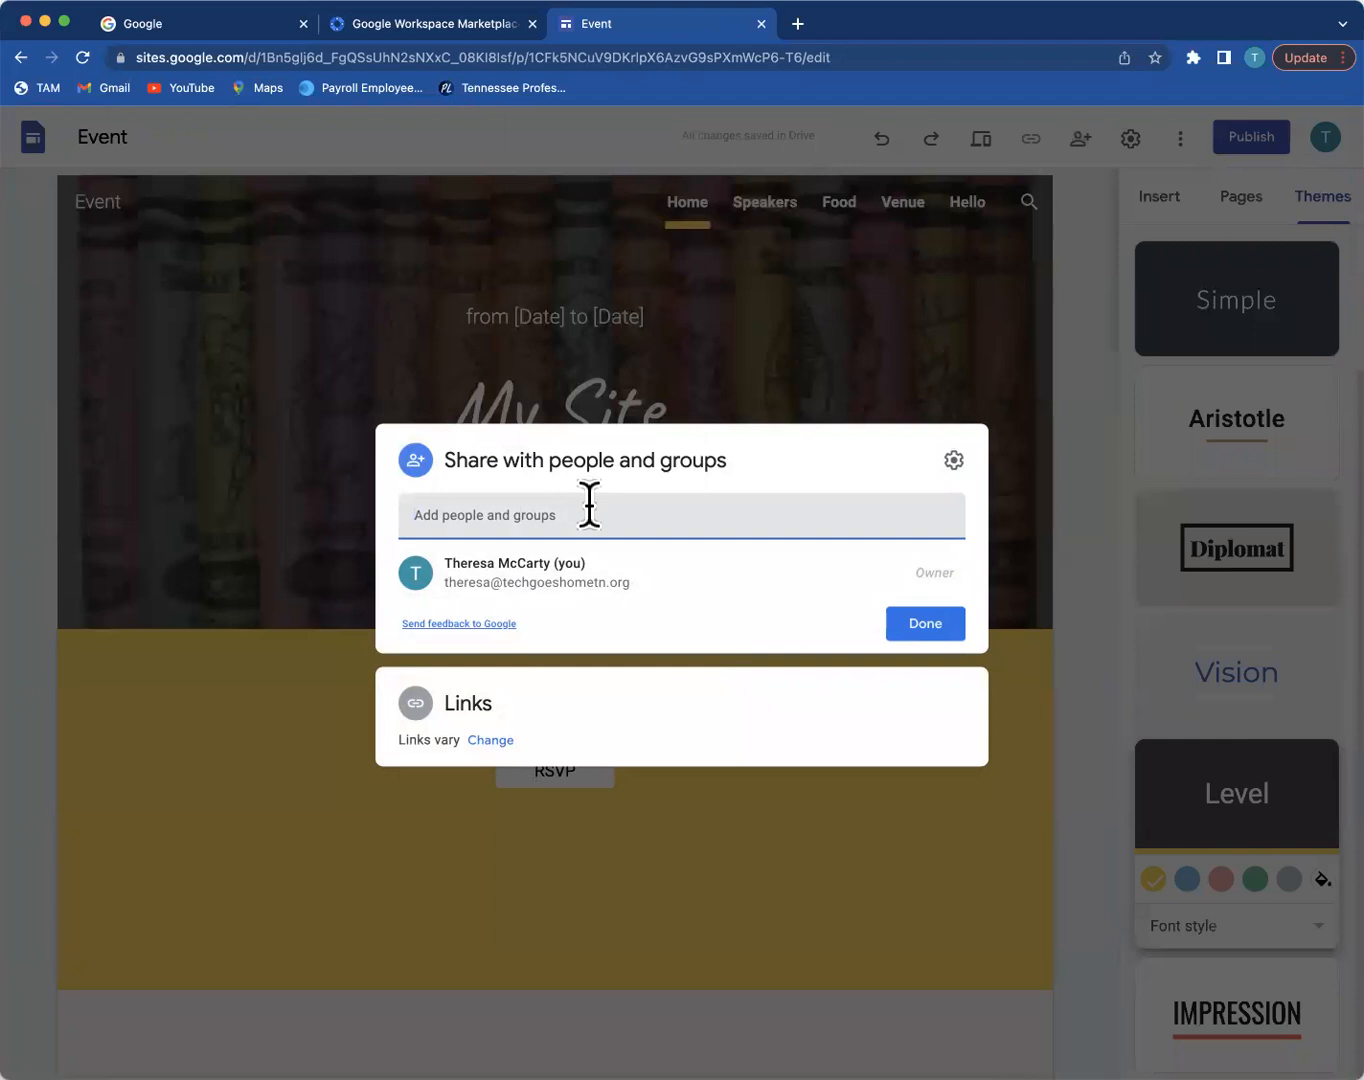
type("ther")
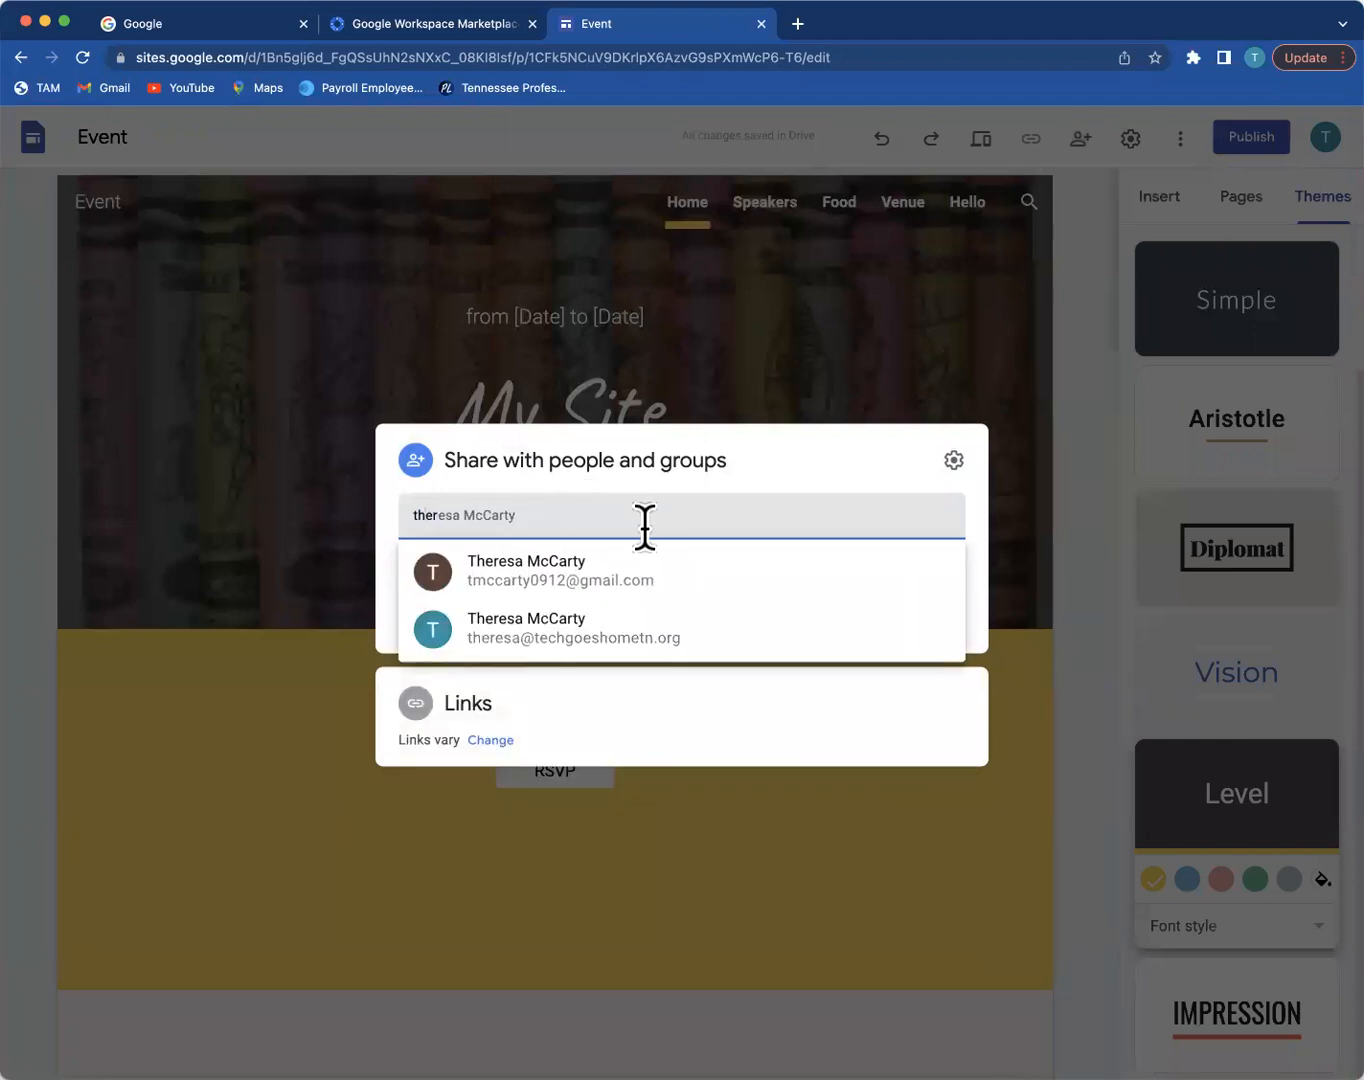
left_click(640, 580)
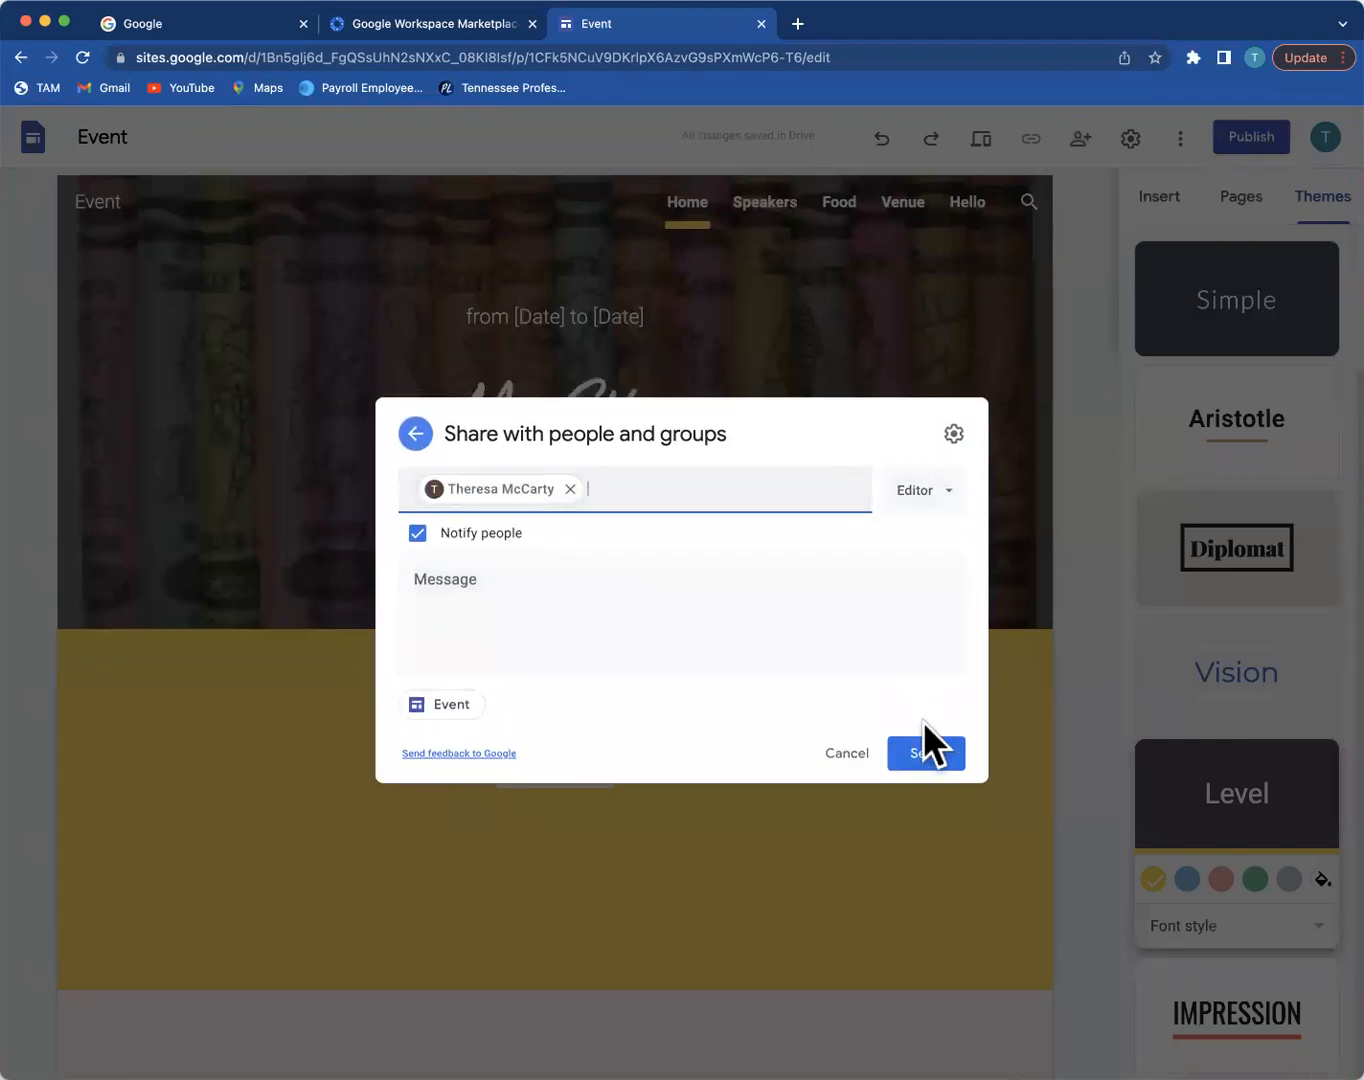
left_click(920, 752)
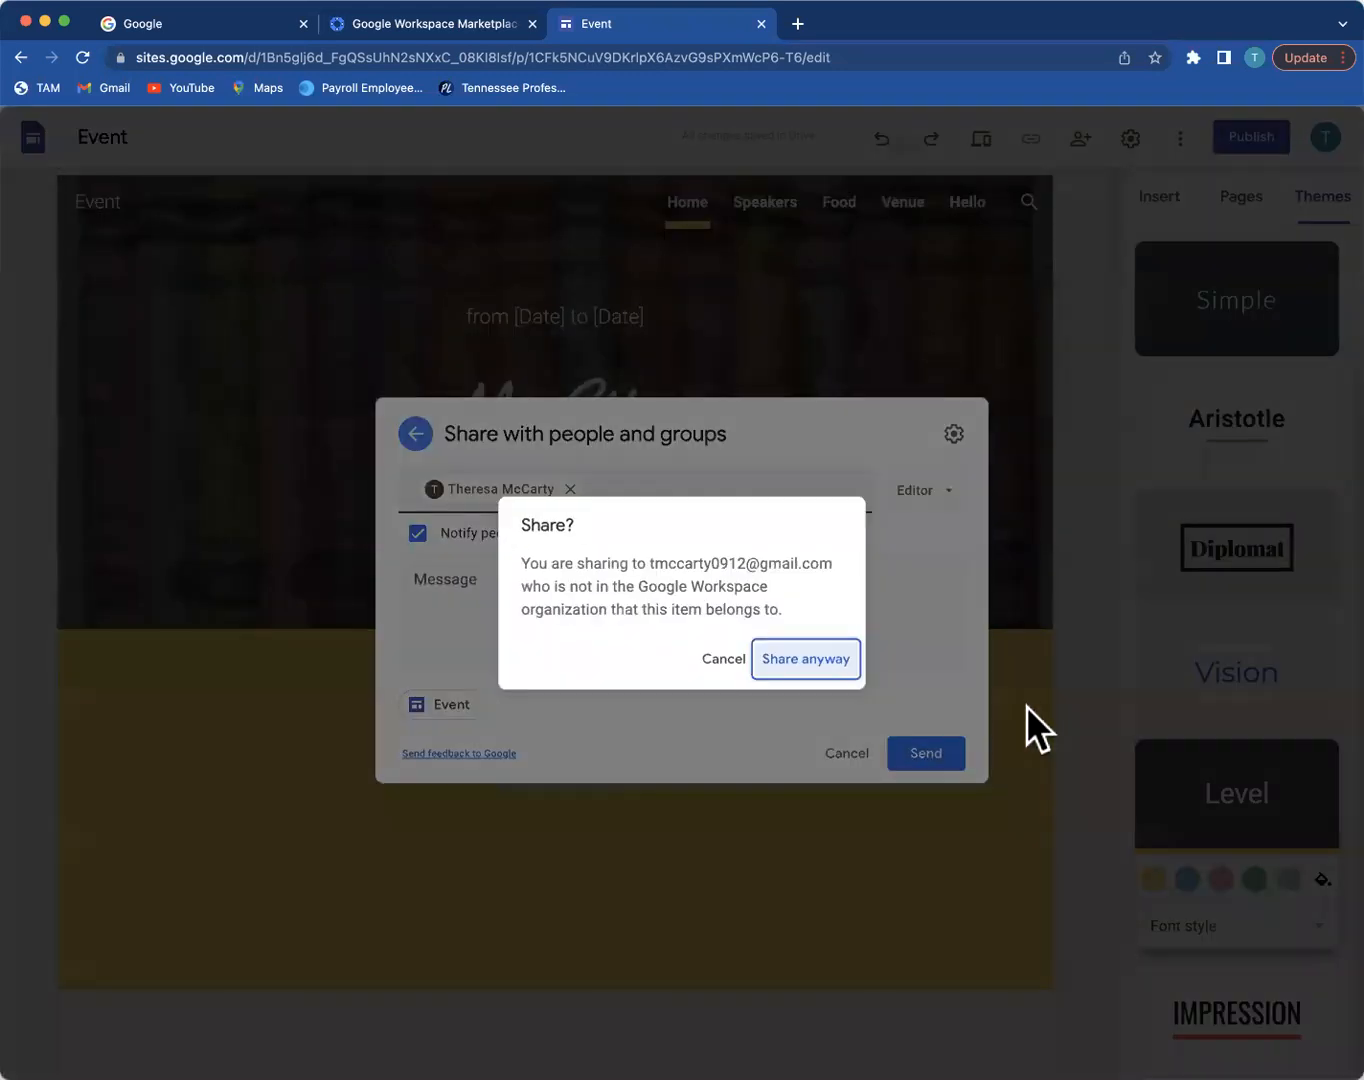
left_click(799, 657)
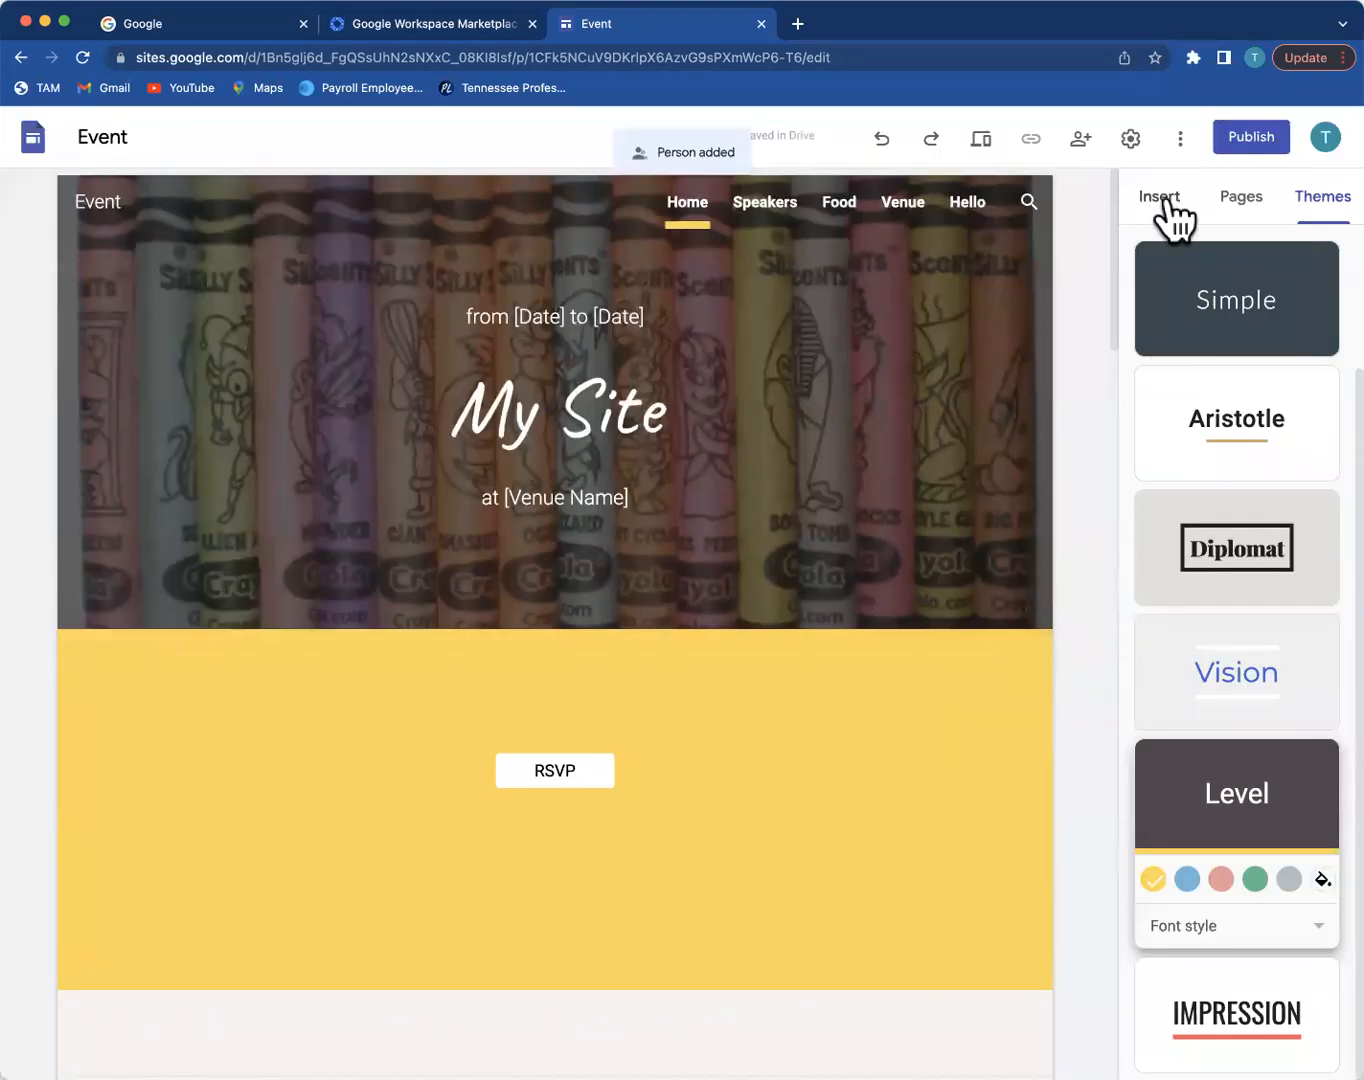
Step: Embed the first lesson plan listed under "Earlier this week" in Google Docs below the home page's event goal text
left_click(1164, 198)
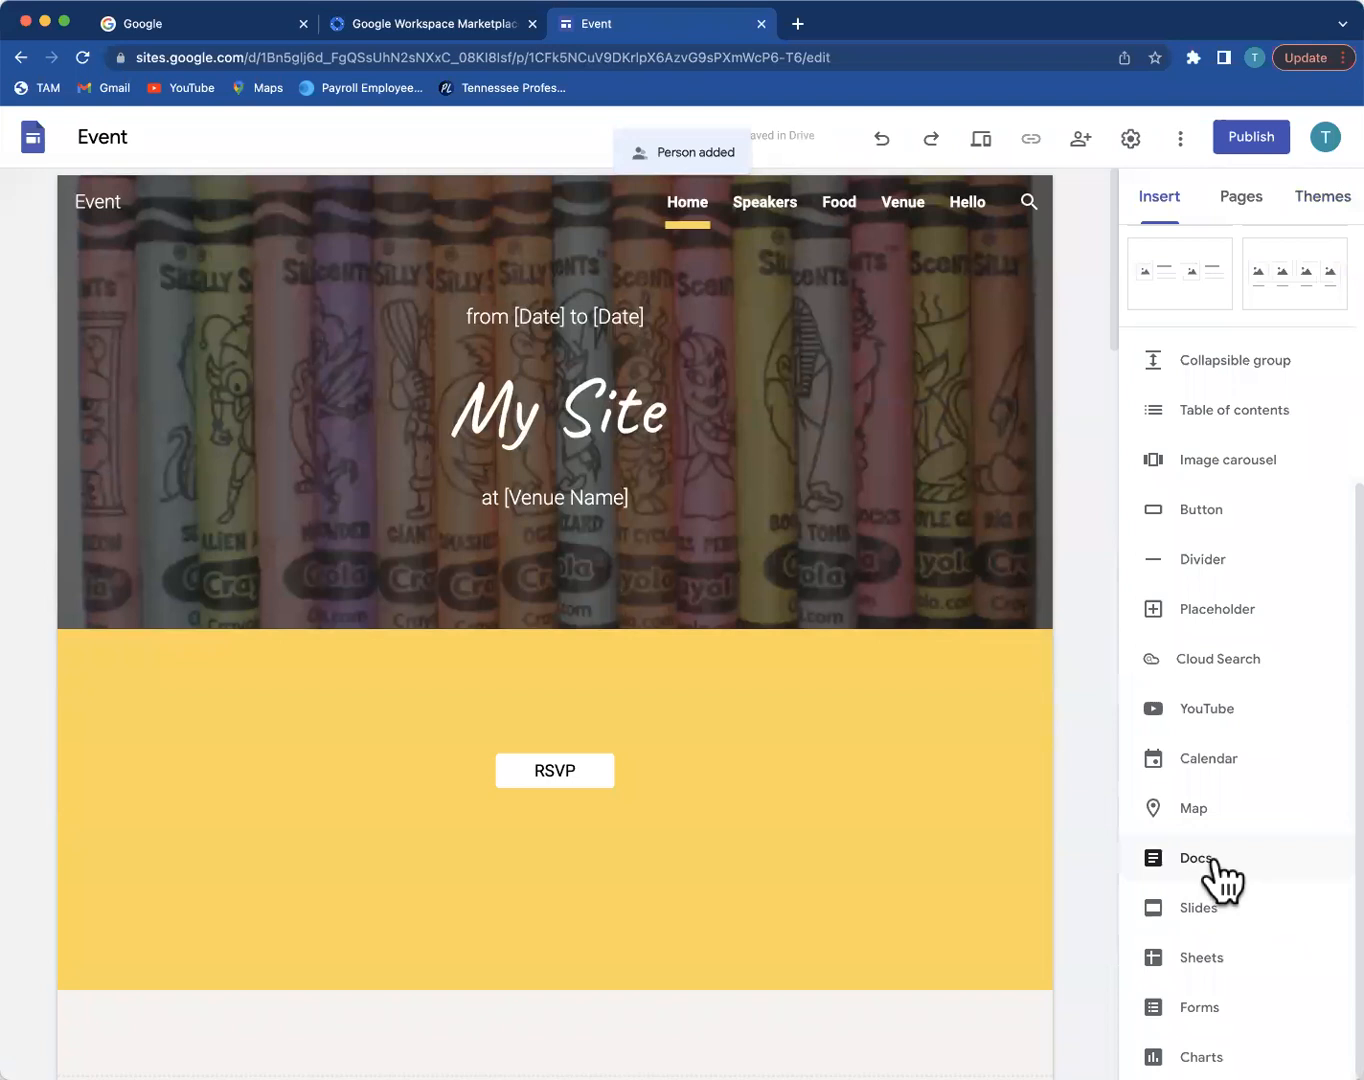
left_click_drag(627, 802, 609, 600)
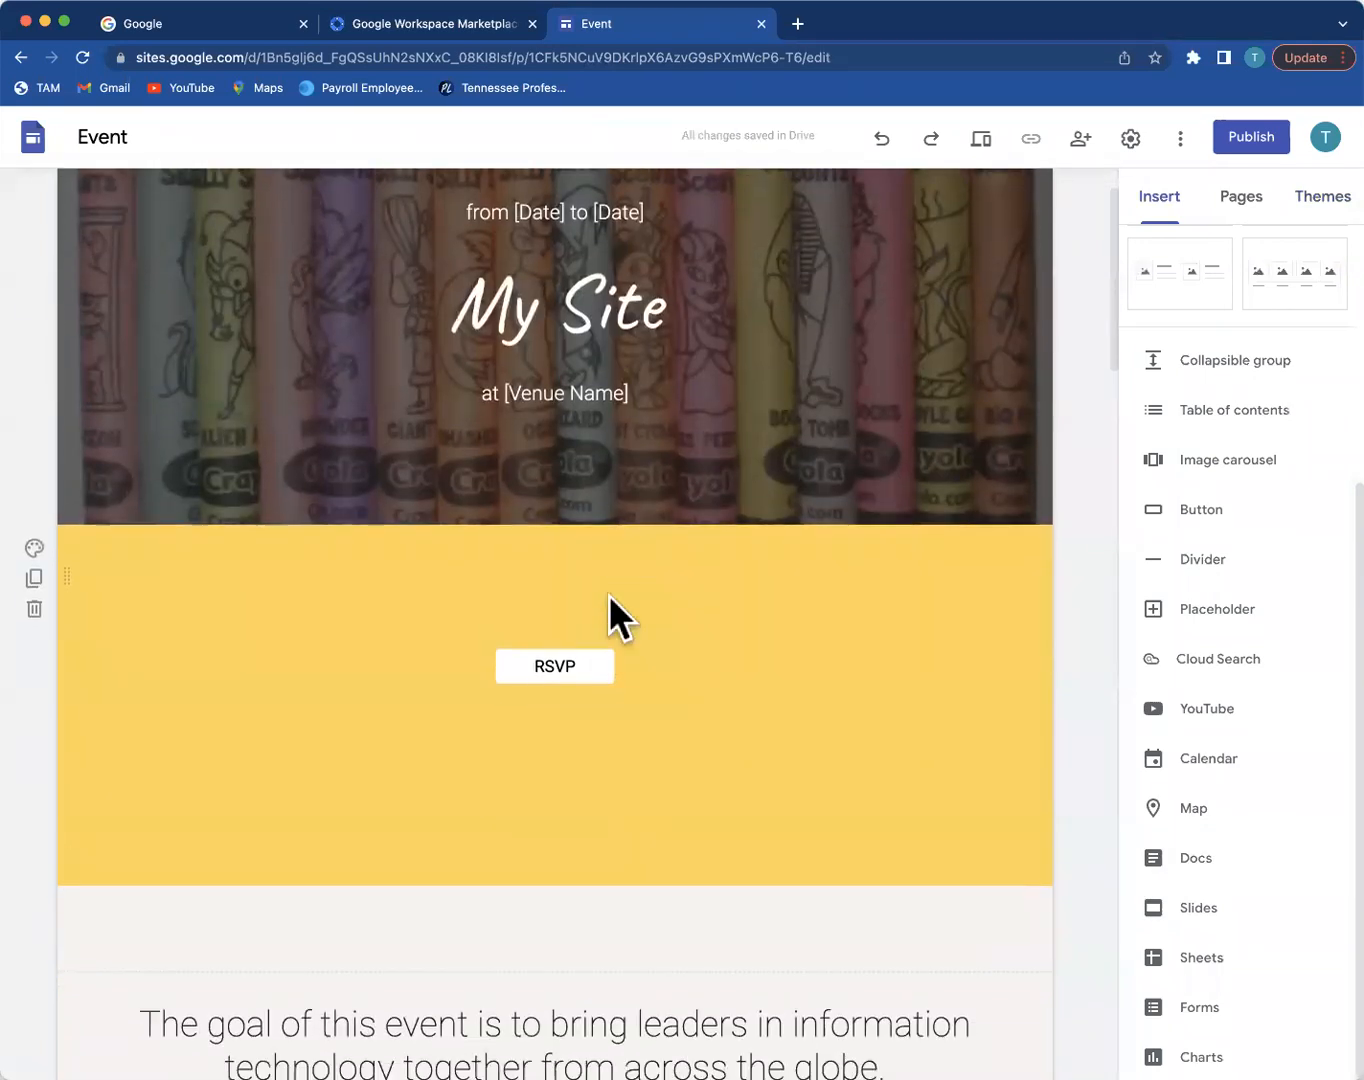
scroll(620, 674, "down", 3)
left_click(1195, 861)
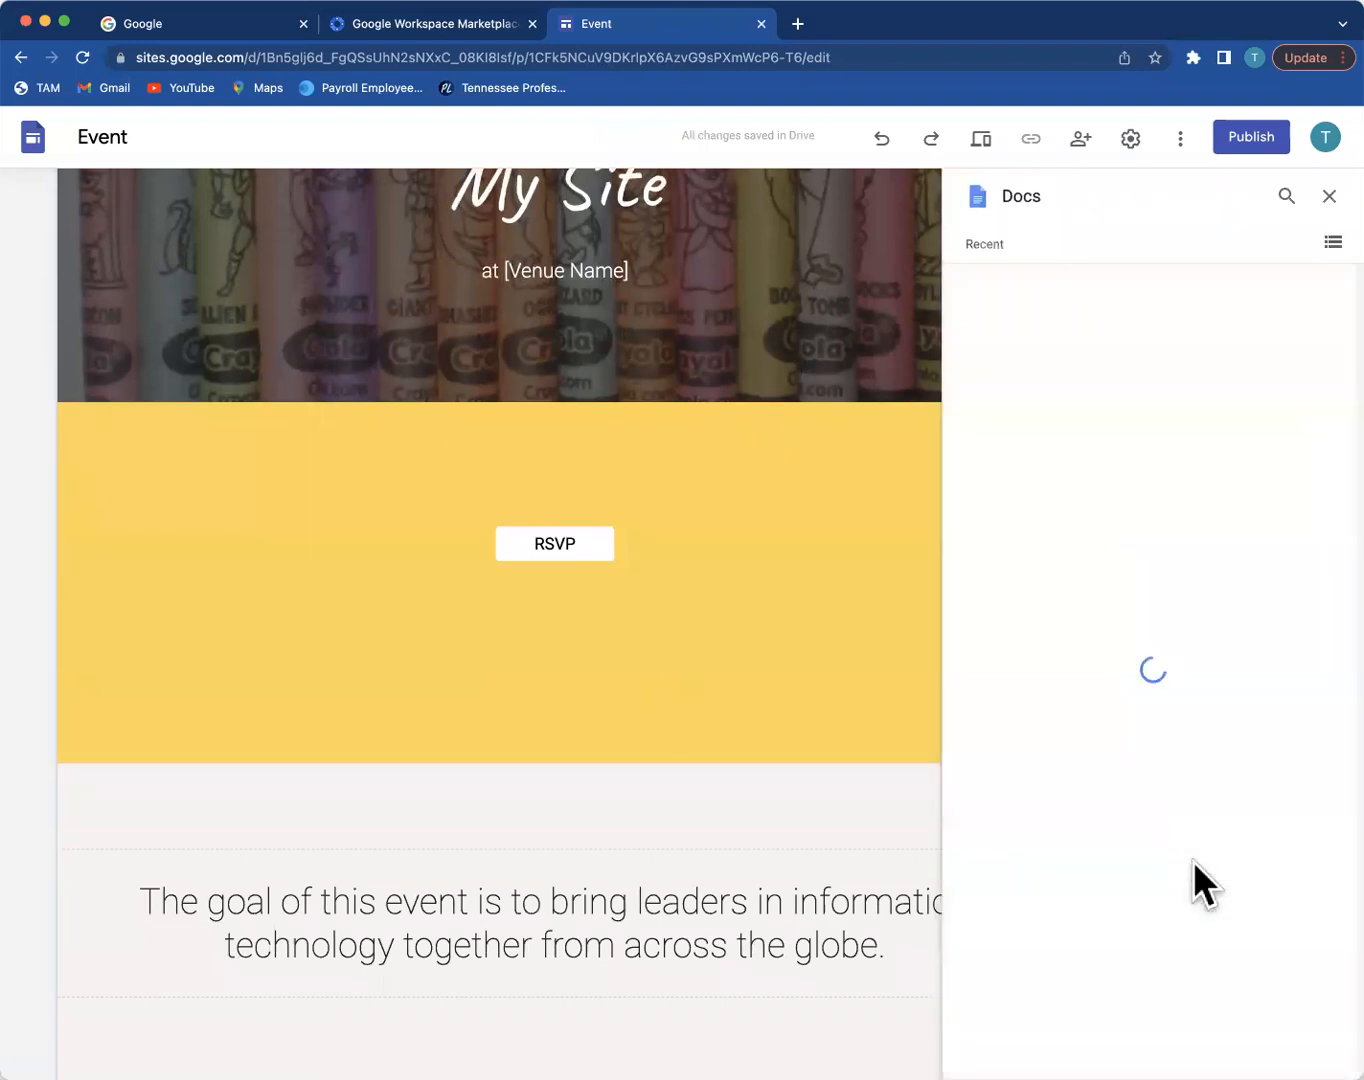
left_click(1066, 617)
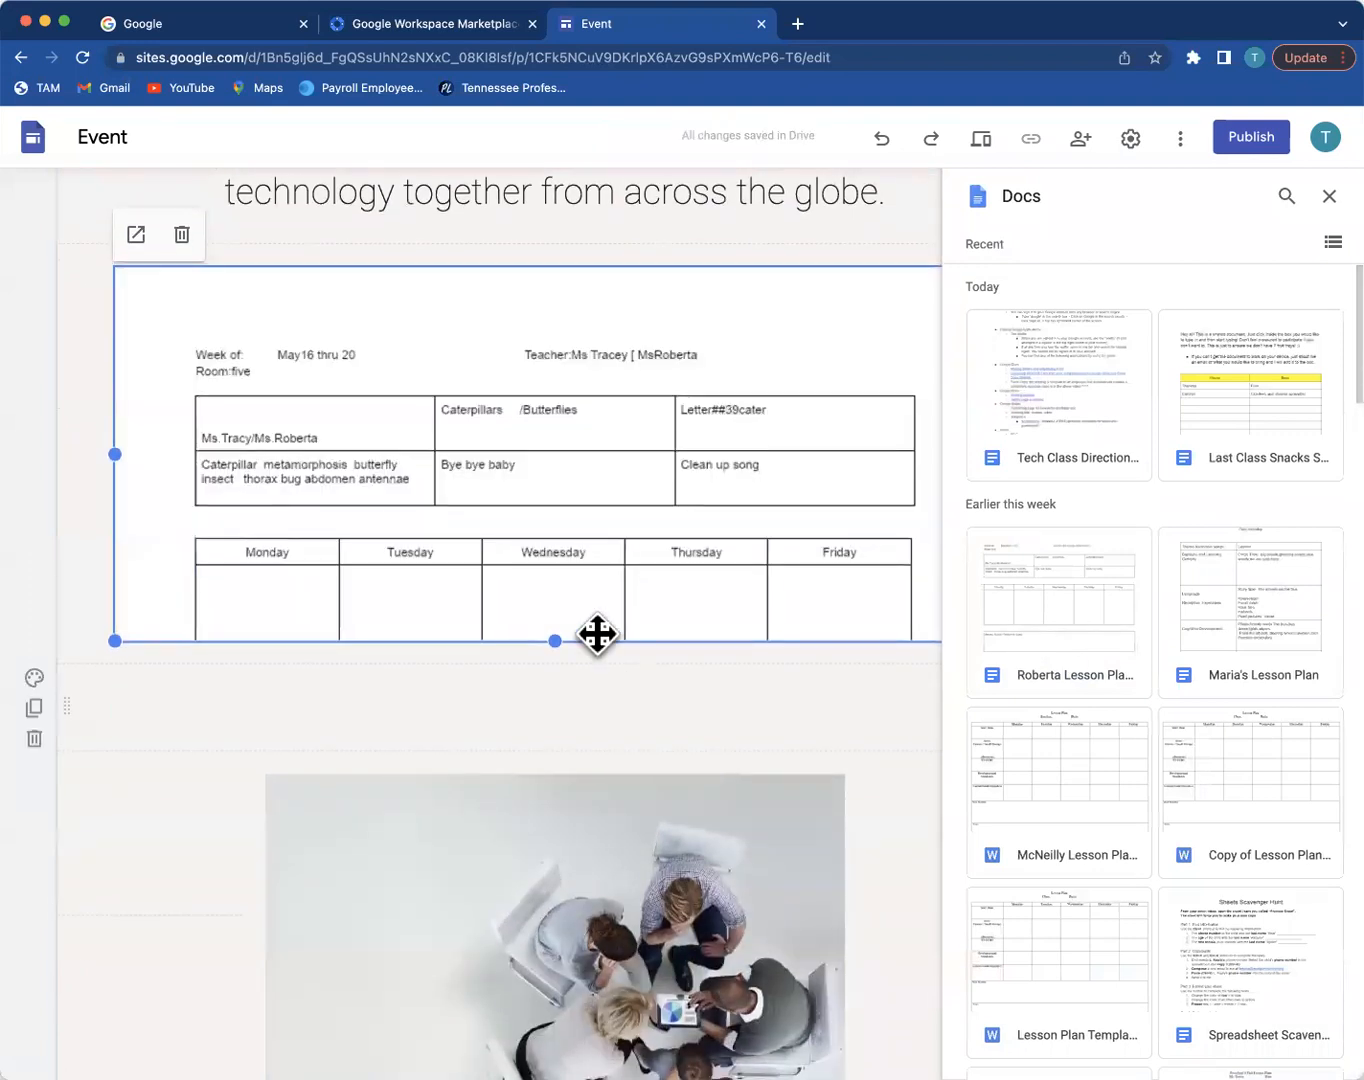
Step: Extend the embedded lesson plan downward to include its Weekly School Readiness Goals box, and close the Docs picker
scroll(600, 643, "up", 4)
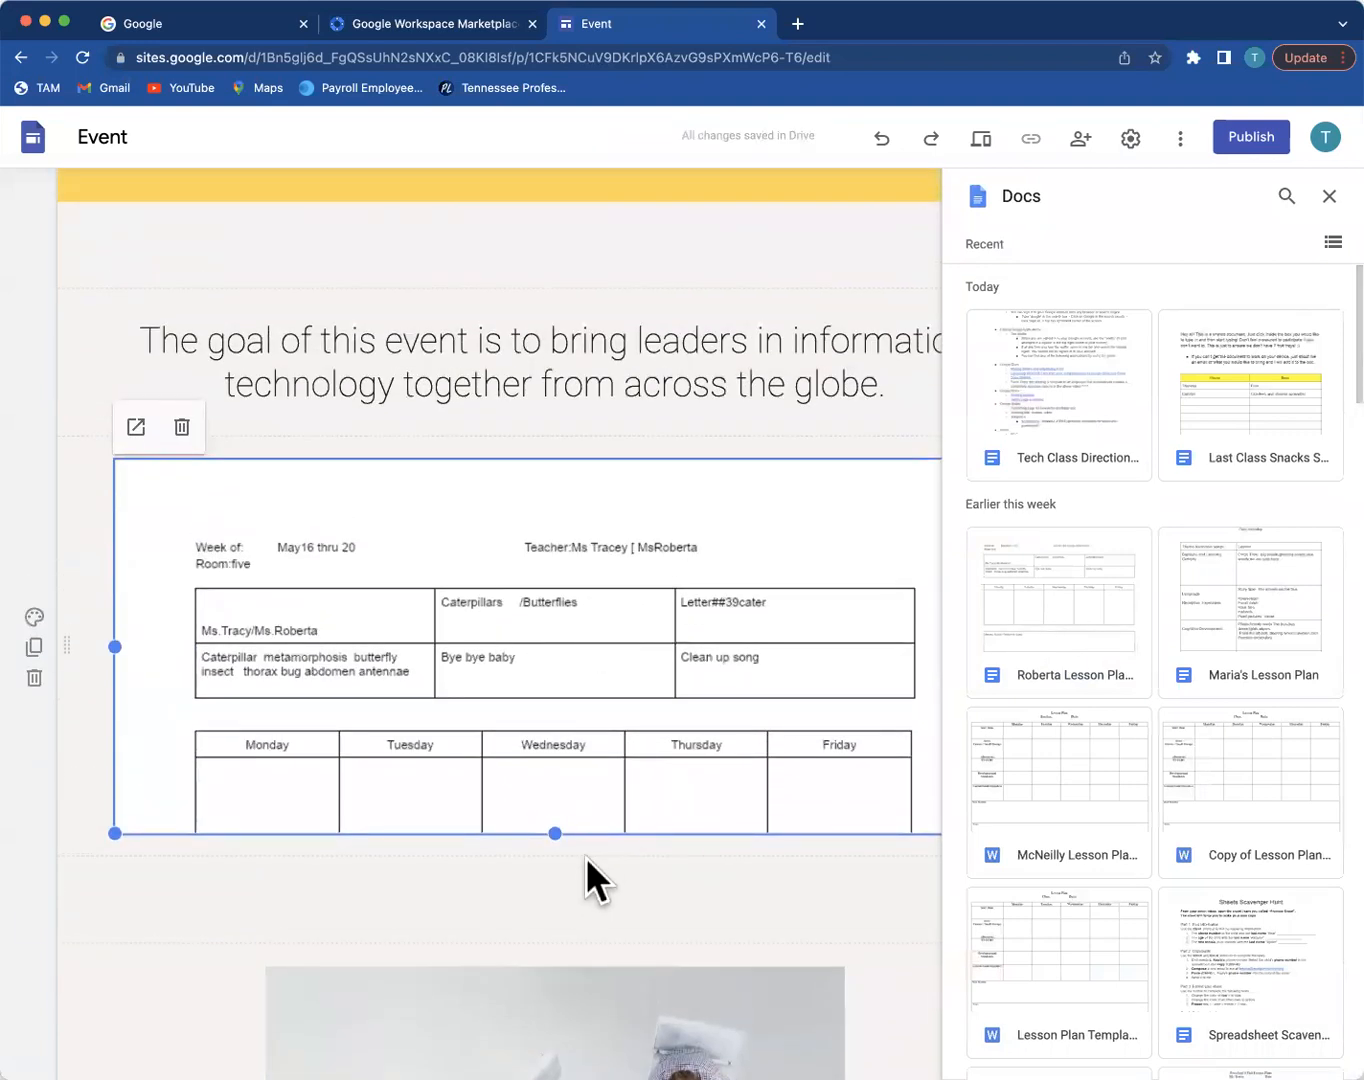
left_click_drag(561, 837, 555, 1076)
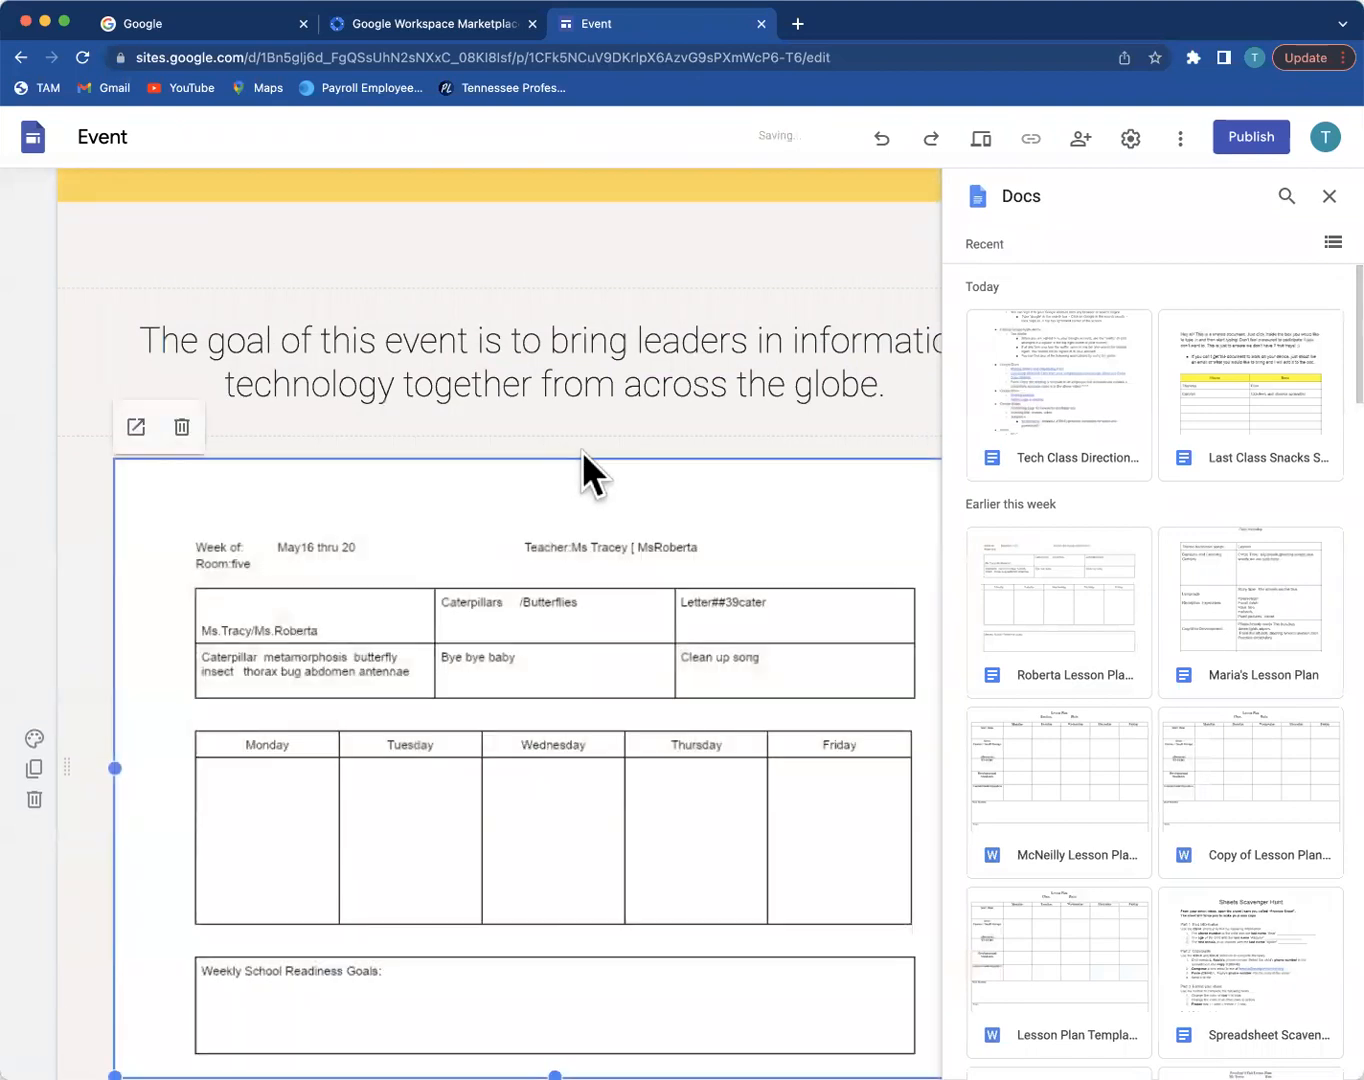
scroll(593, 438, "down", 9)
scroll(594, 440, "up", 20)
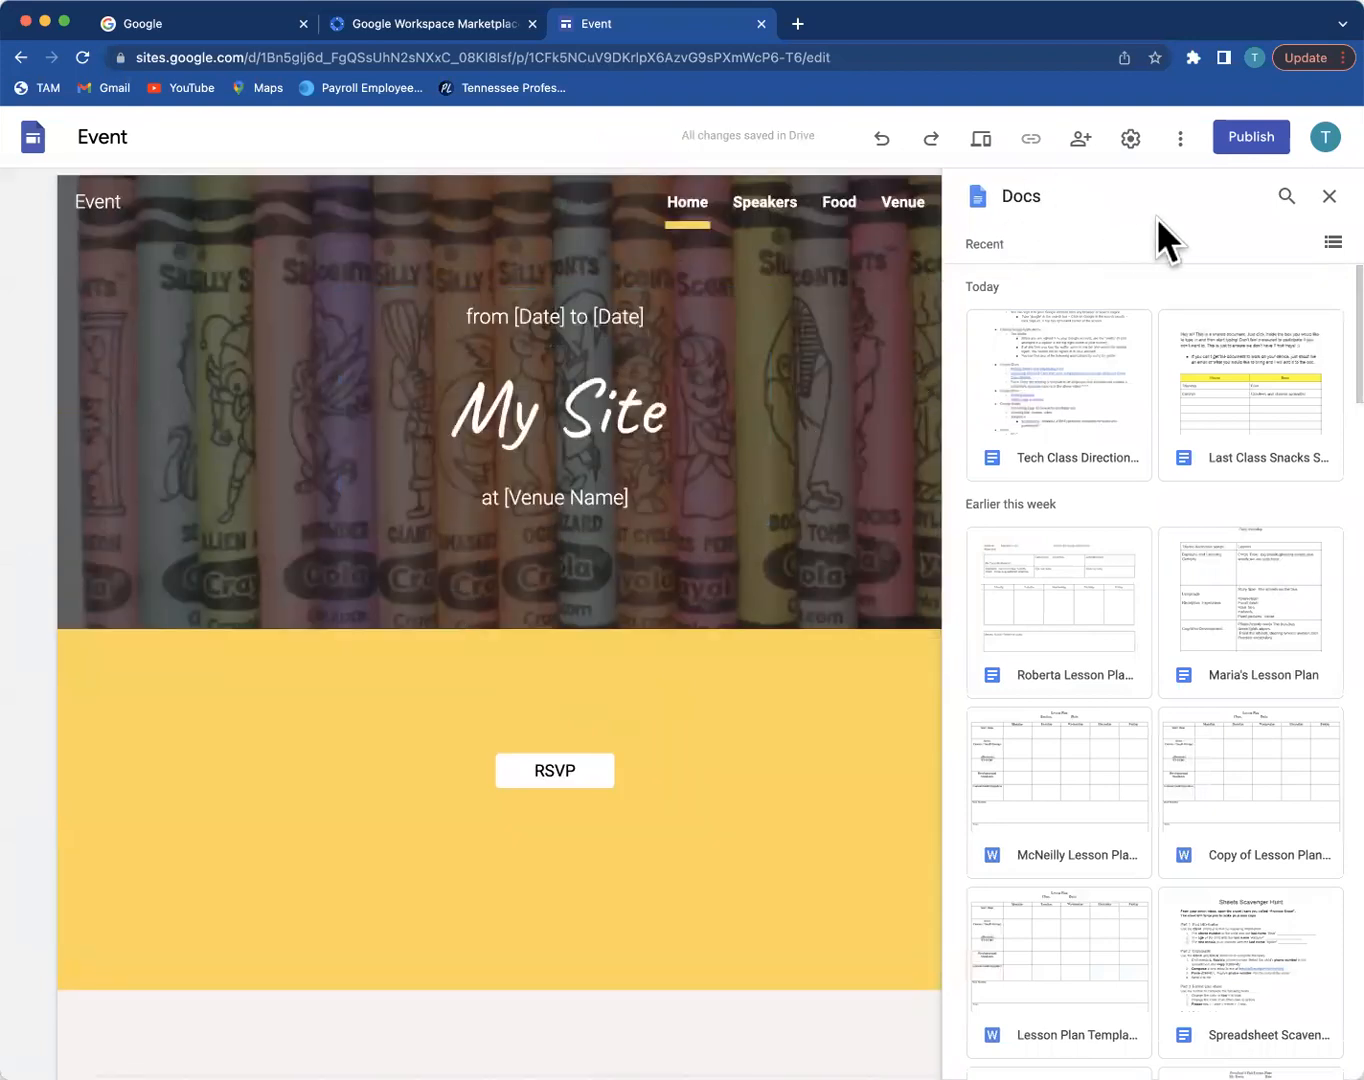
left_click(1324, 199)
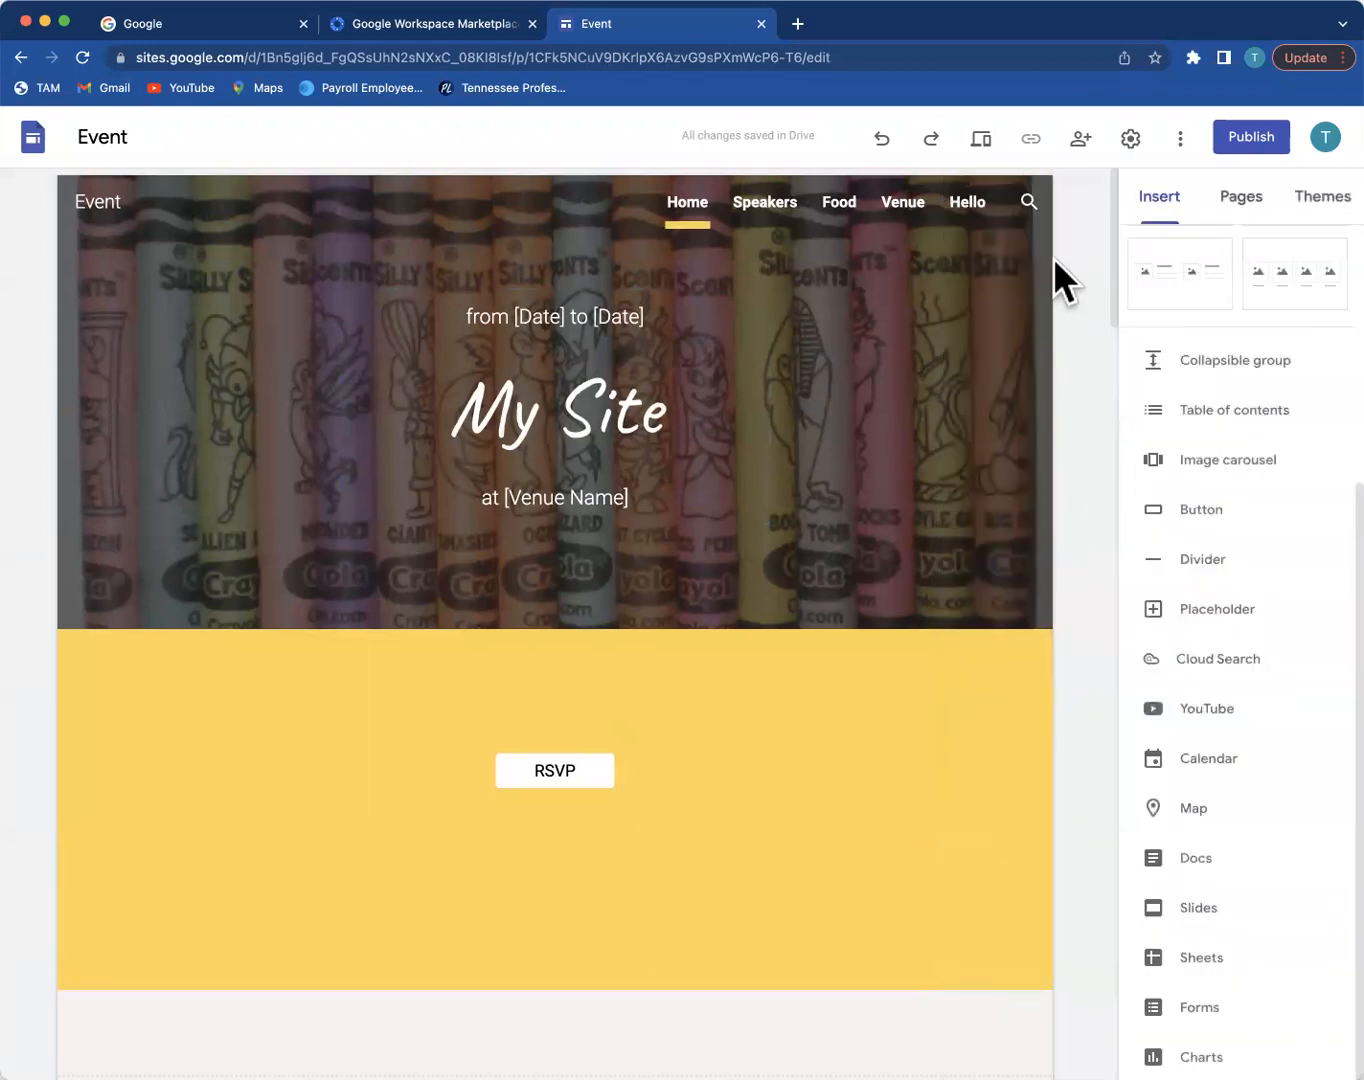
scroll(769, 410, "down", 2)
scroll(771, 366, "down", 1)
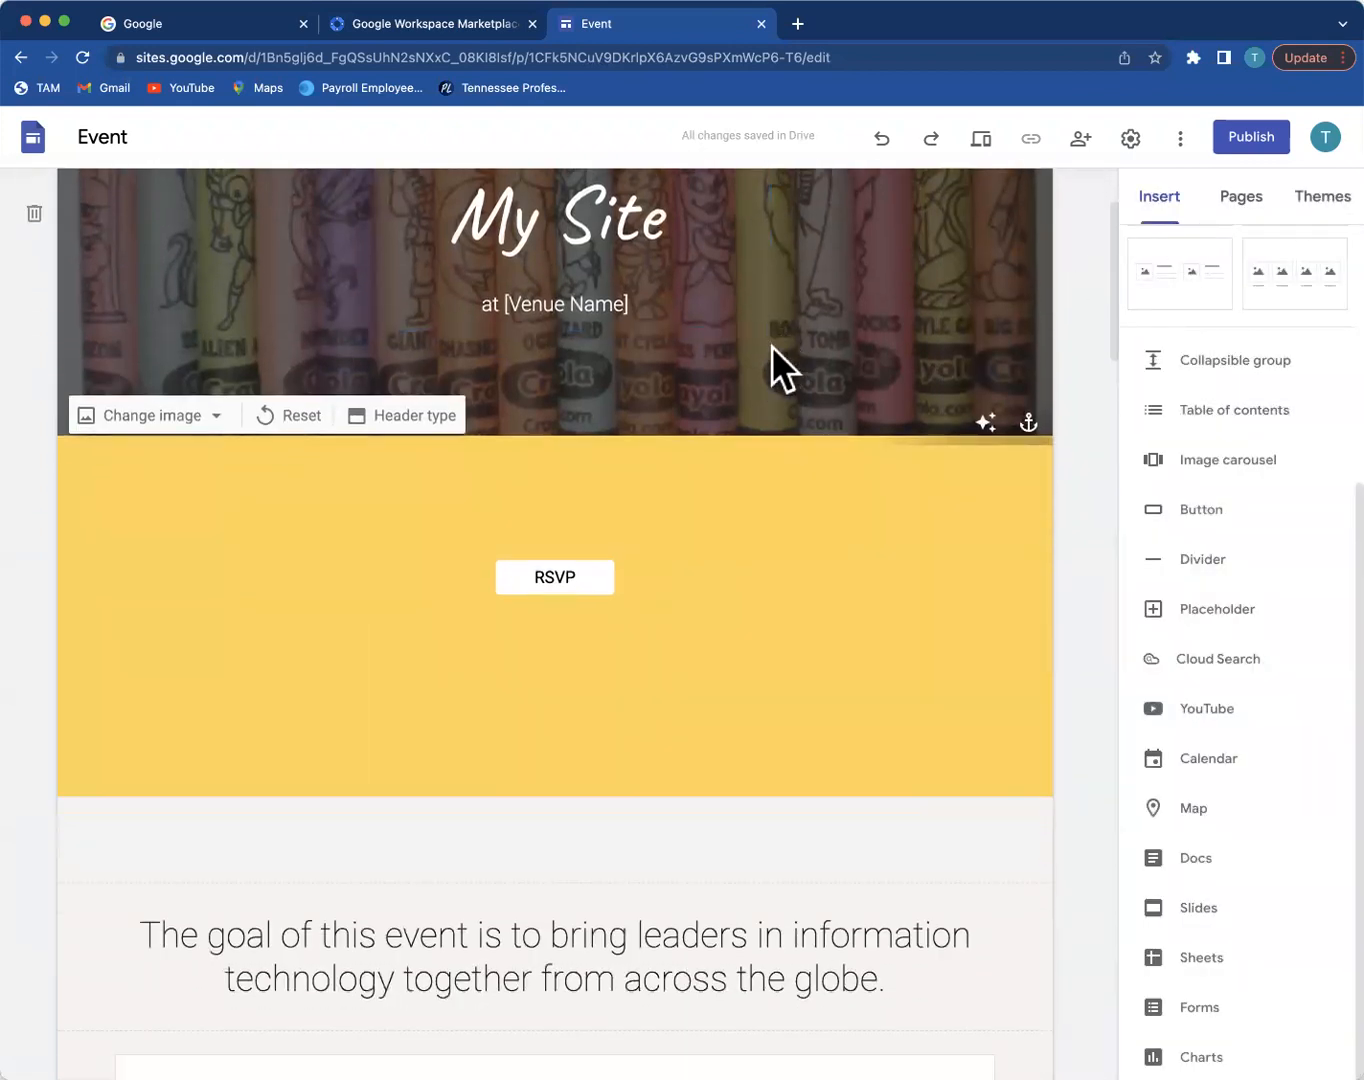
Step: Start publishing the site and try mysitetgh as its web address
scroll(821, 372, "up", 2)
scroll(818, 367, "up", 1)
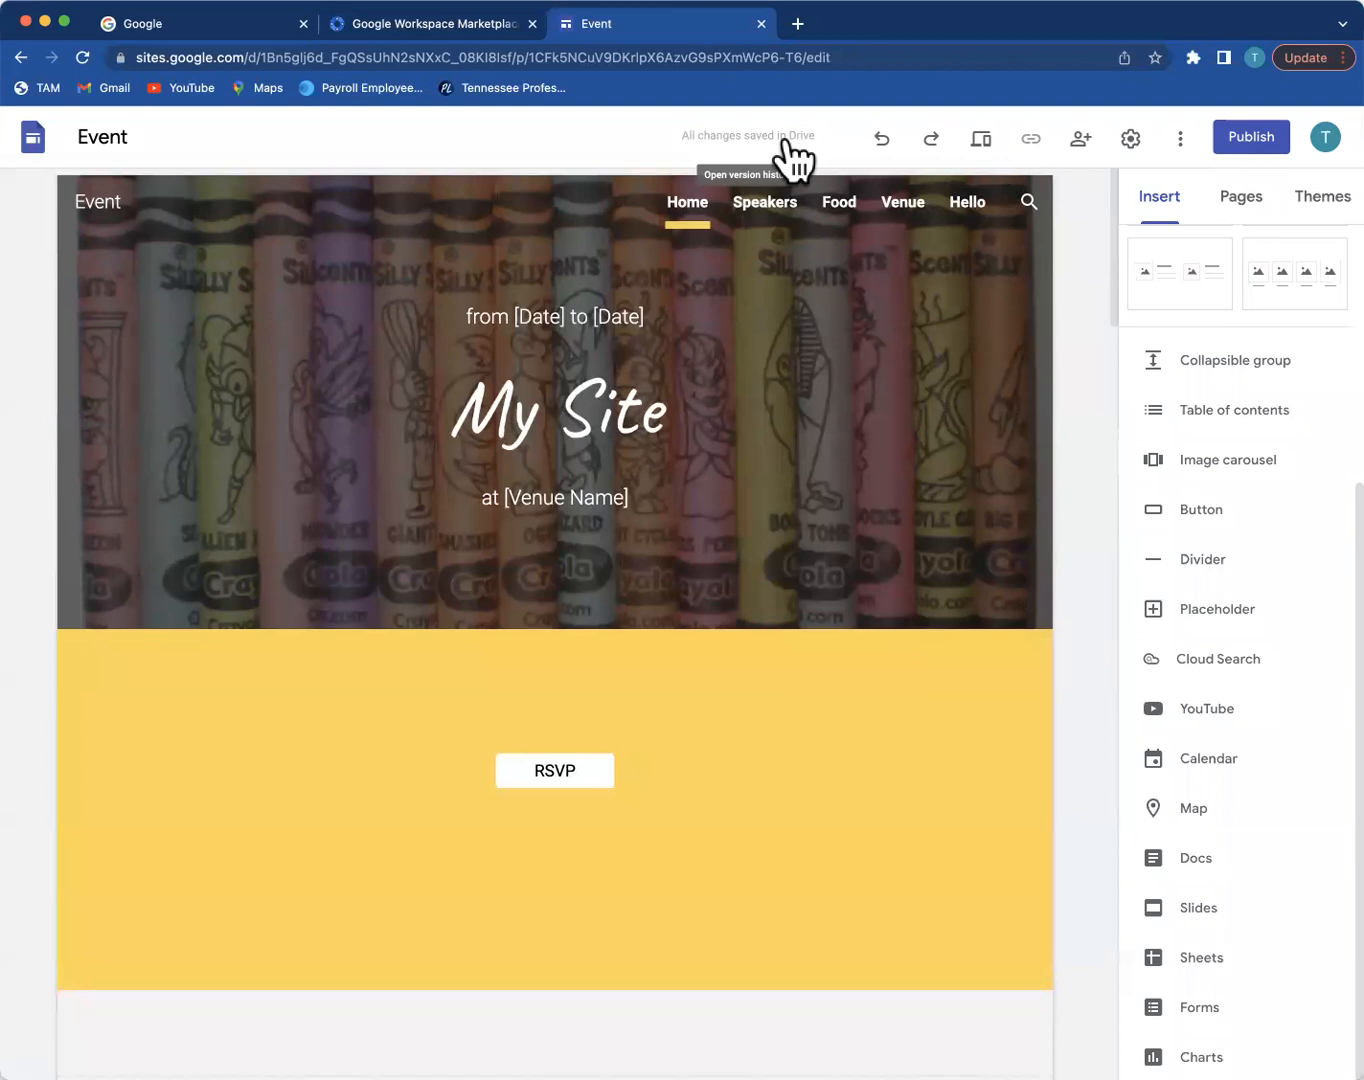
left_click(1258, 148)
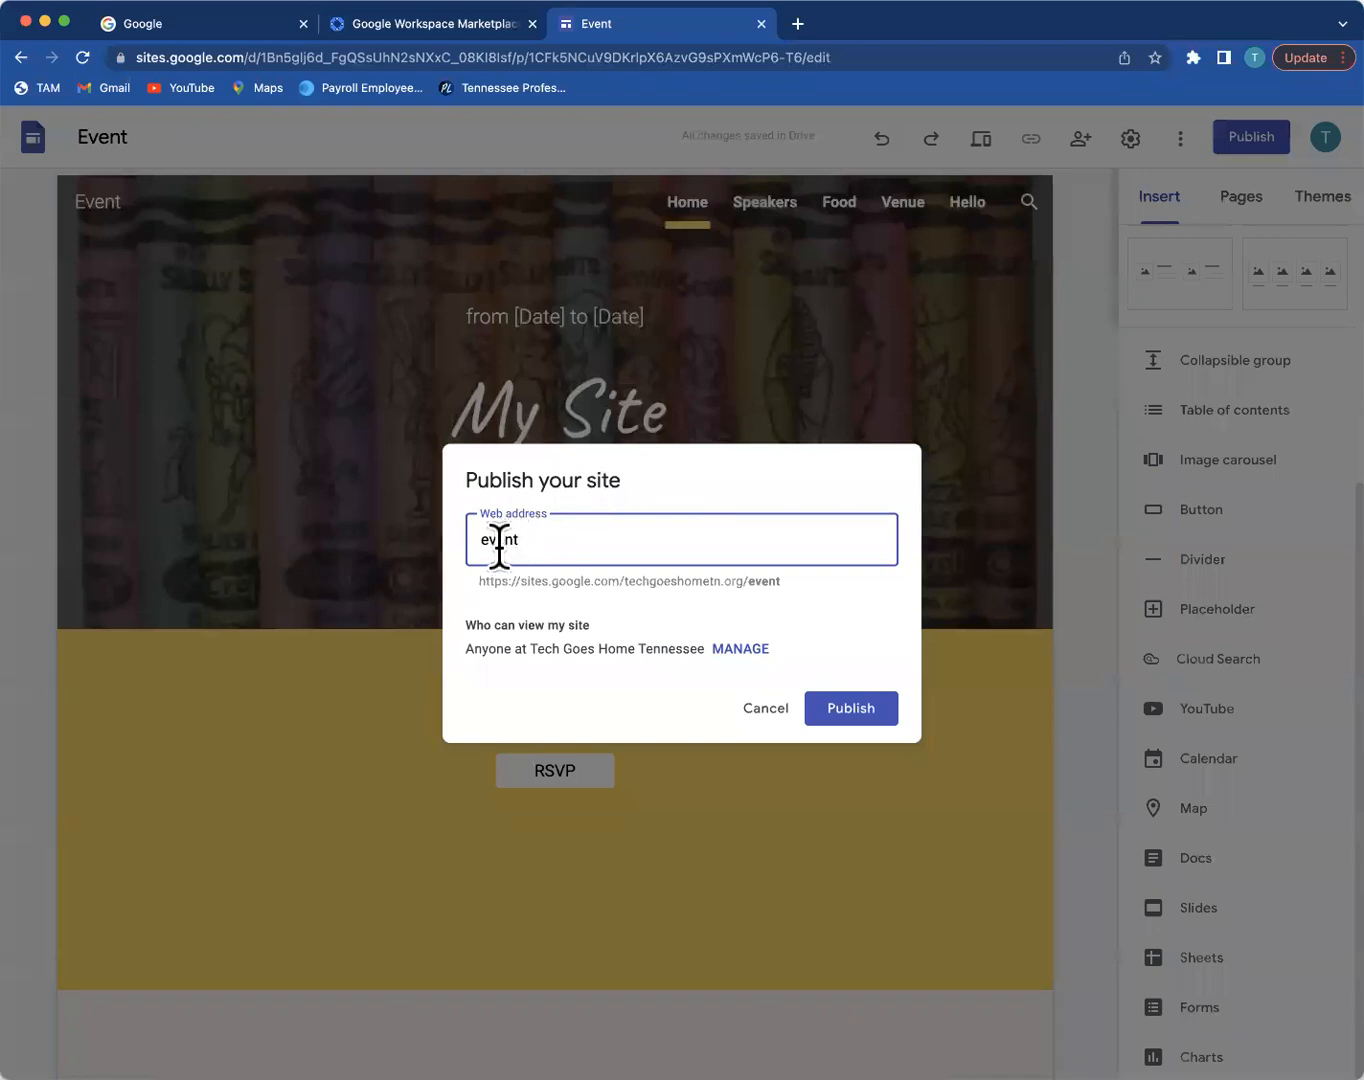
double_click(500, 542)
type("mys")
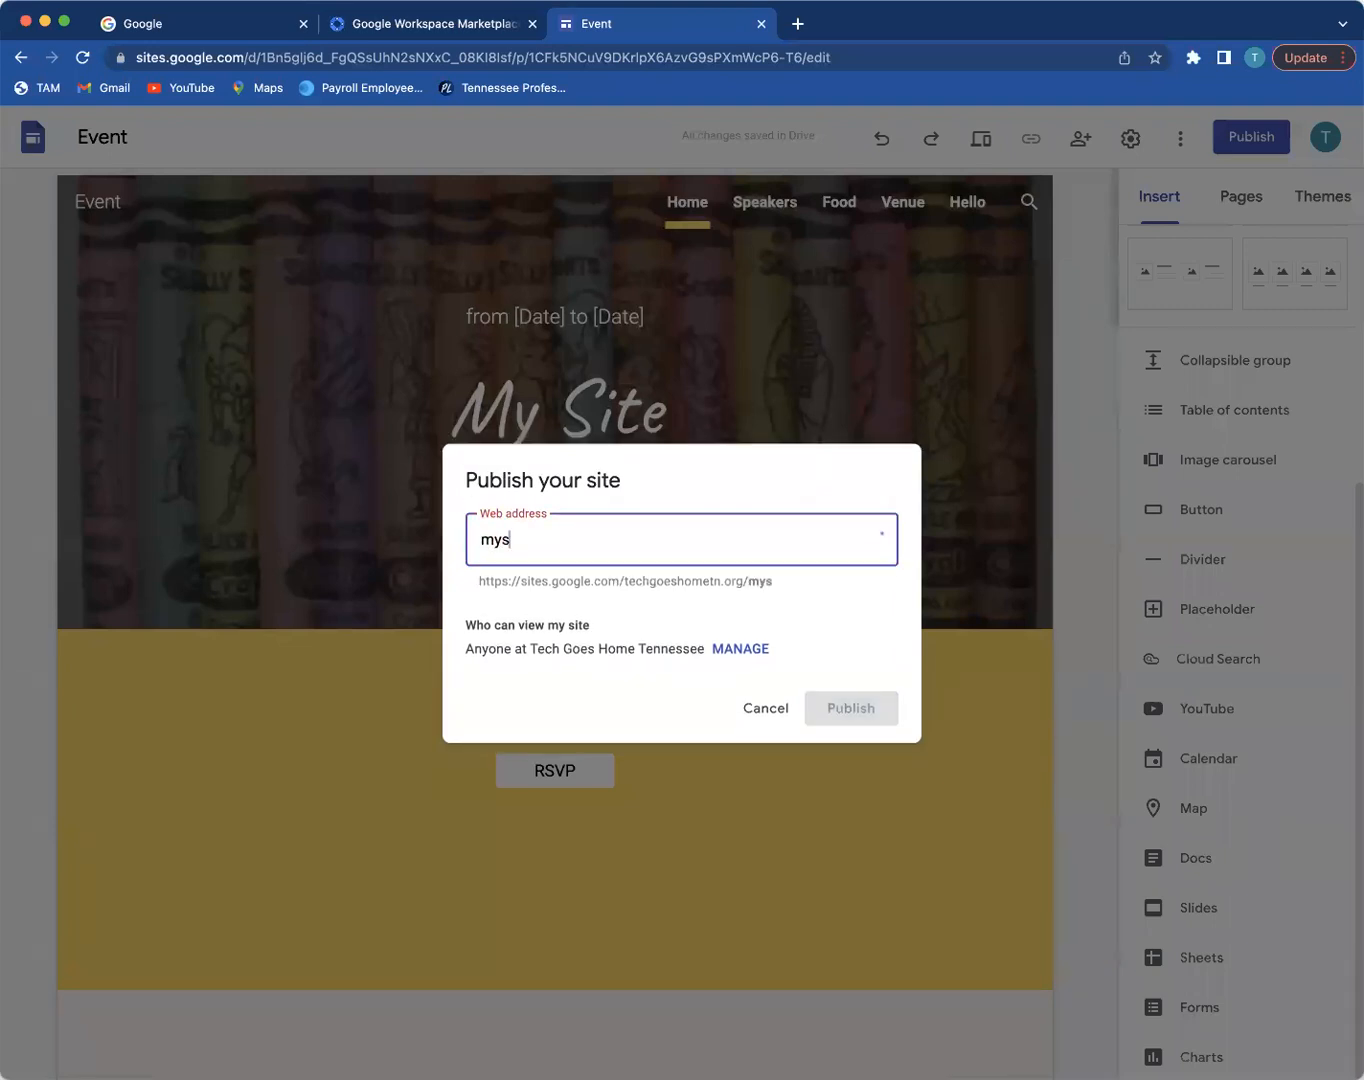
type("itetgh")
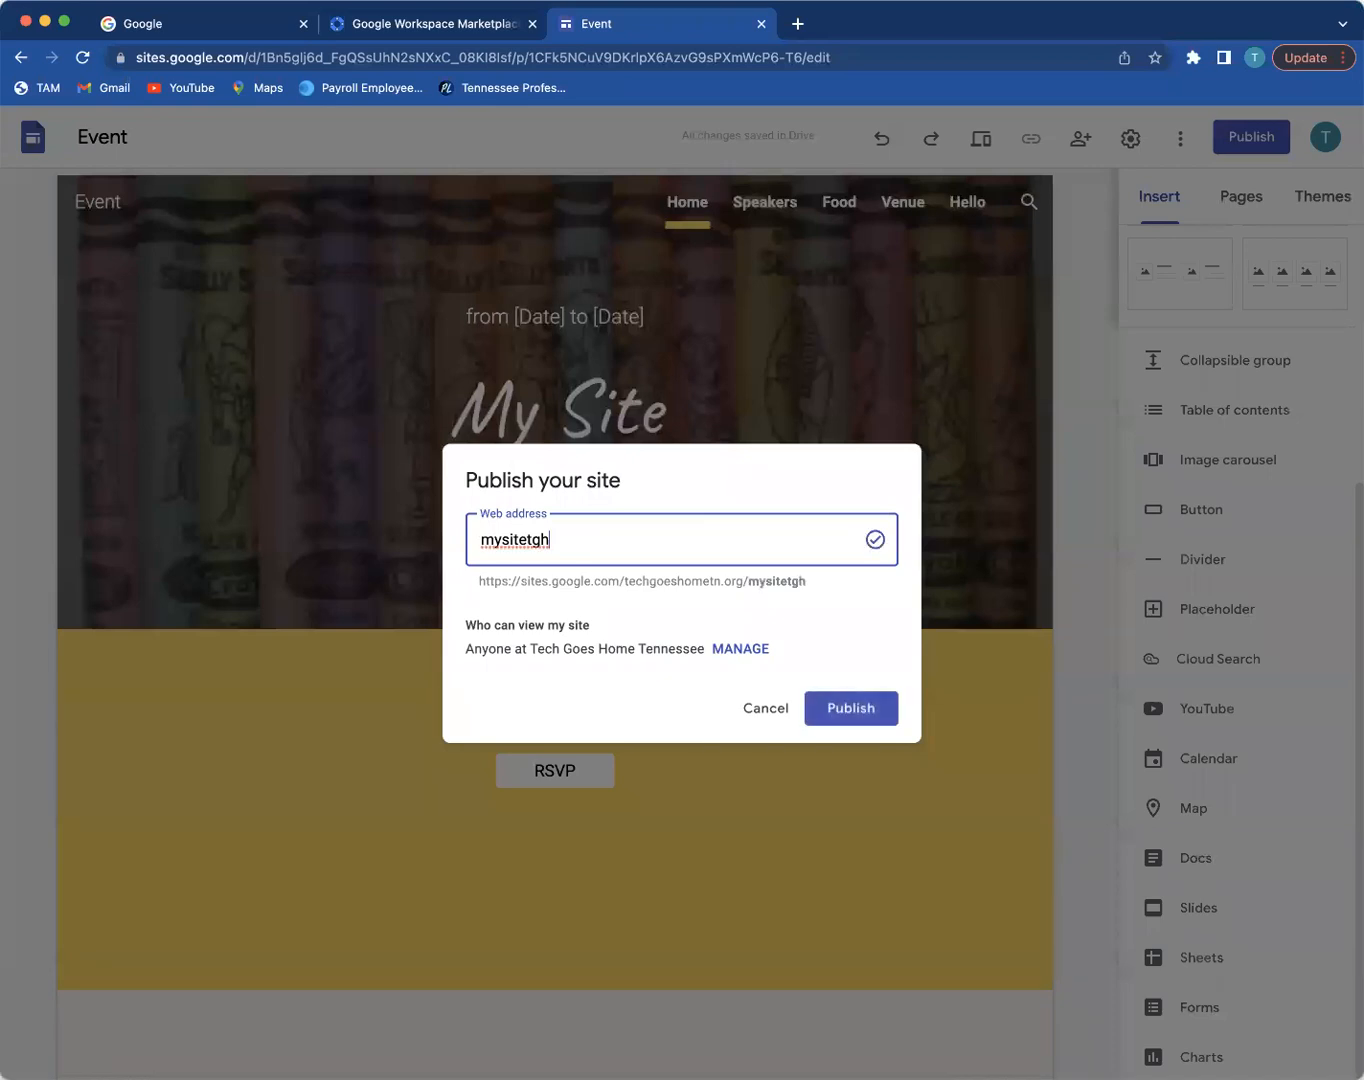
Step: Try mysite, myspace and google one after another as alternative web addresses for the site
double_click(512, 540)
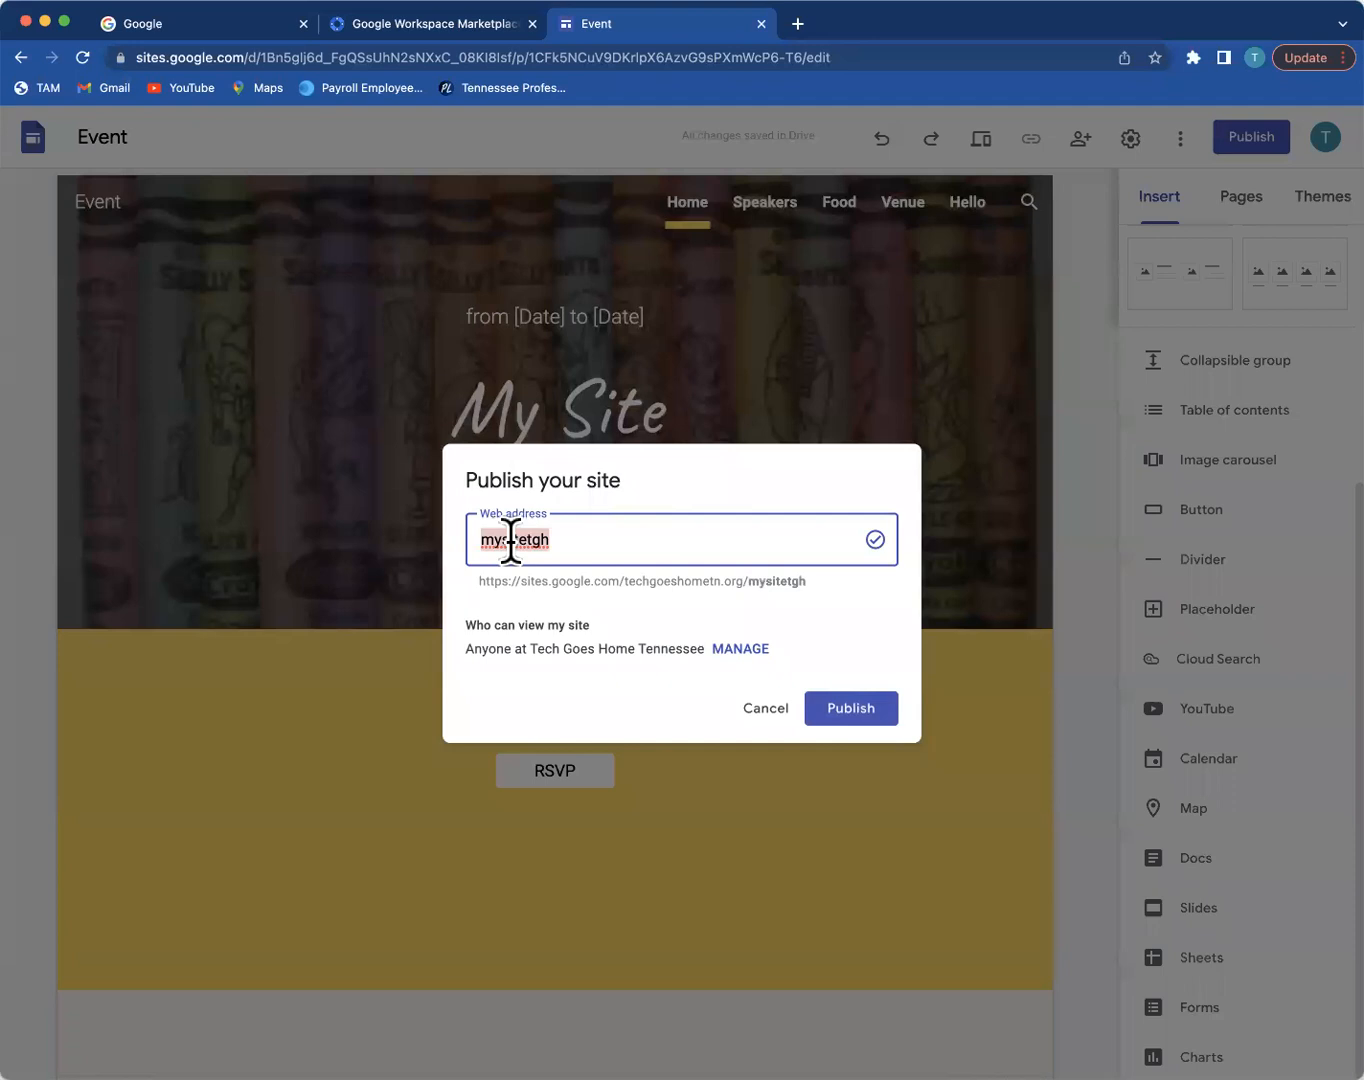
type("mysite")
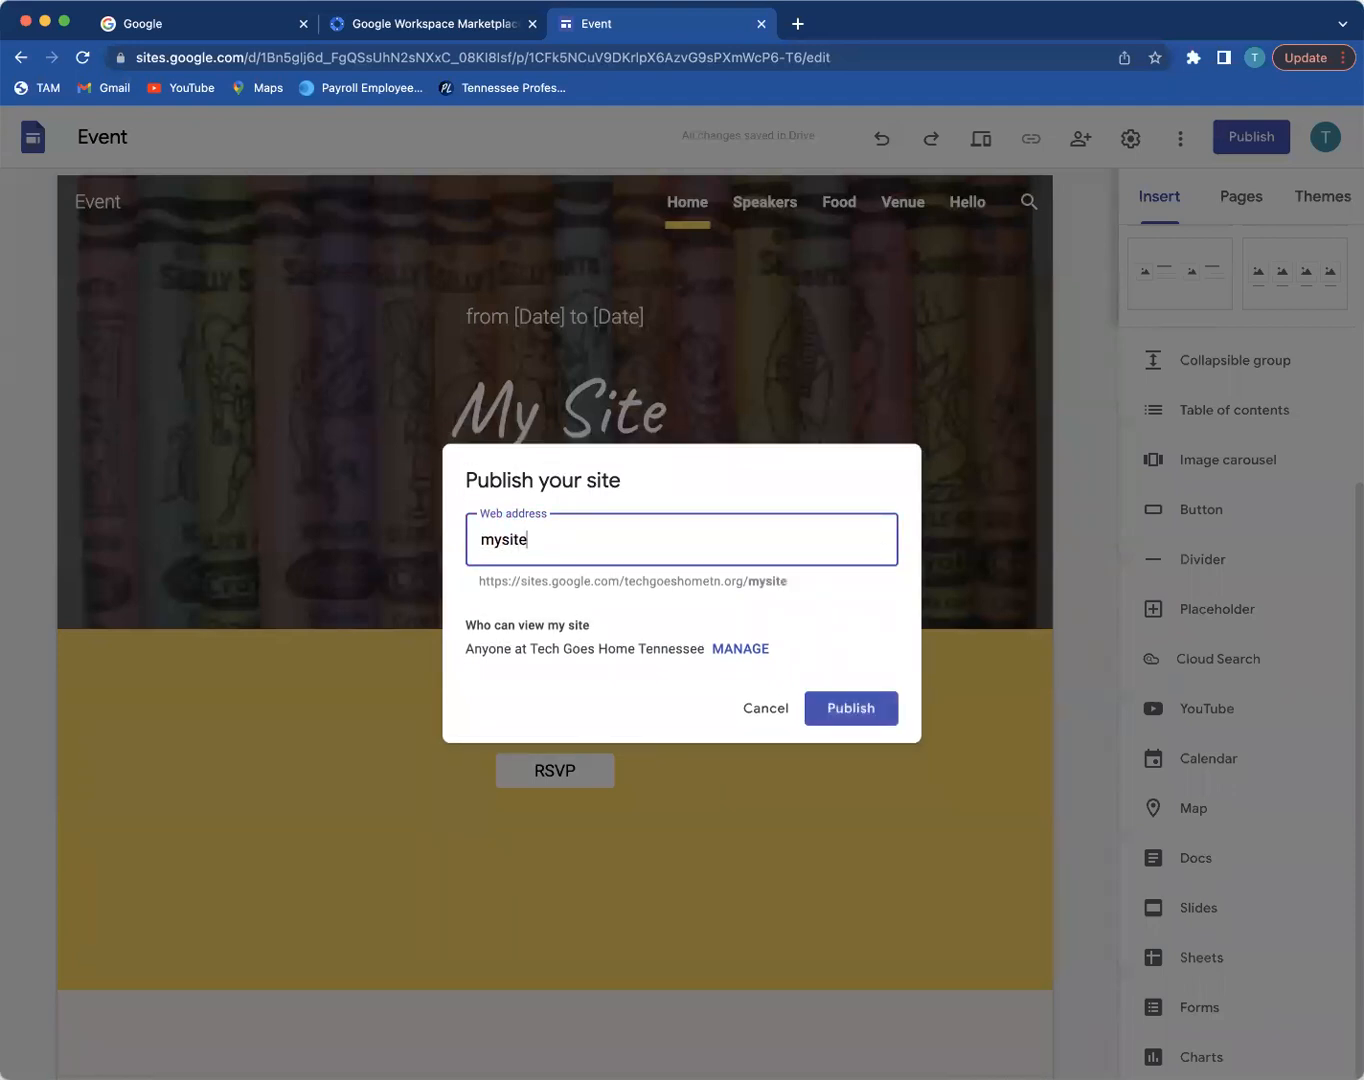
key("BackSpace")
key("BackSpace")
key("BackSpace")
key("BackSpace")
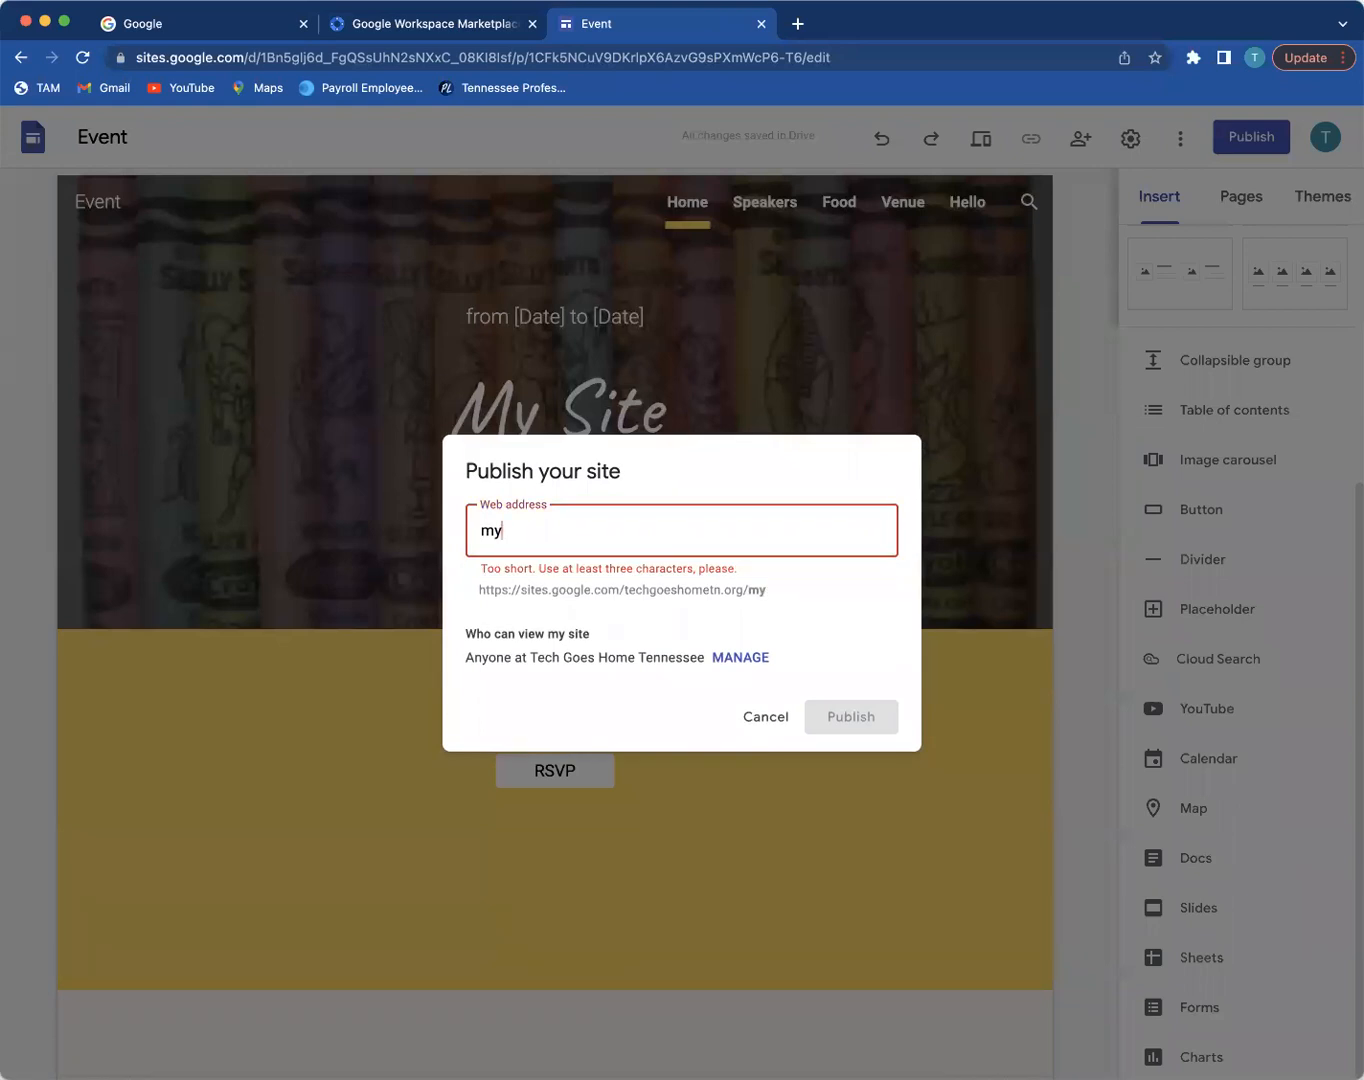
type("space")
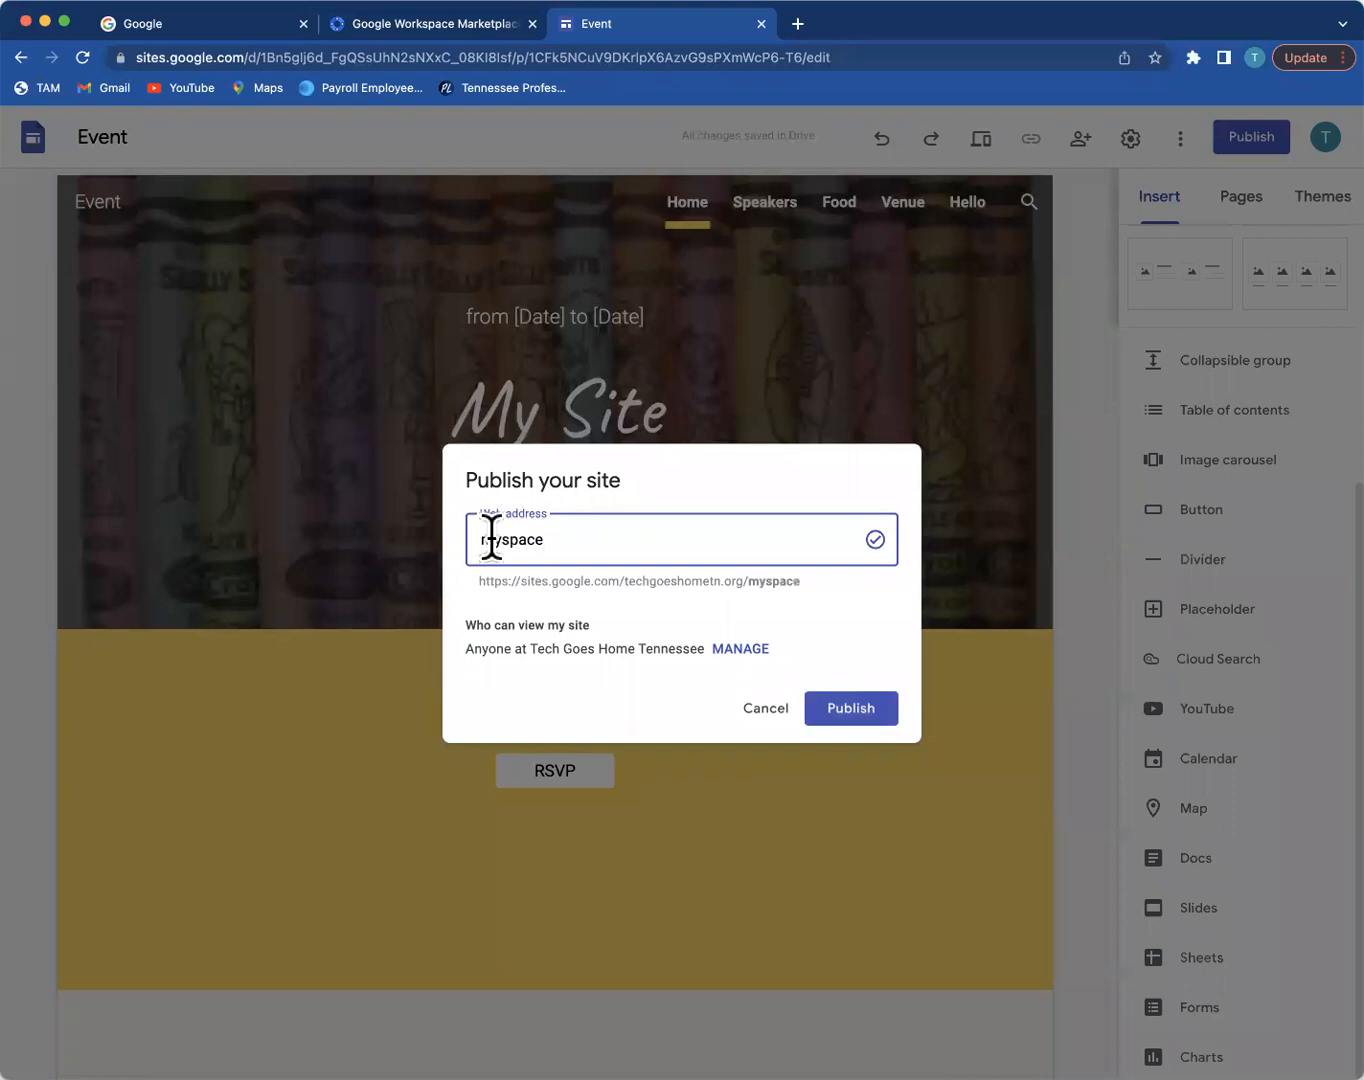
double_click(527, 540)
type("google")
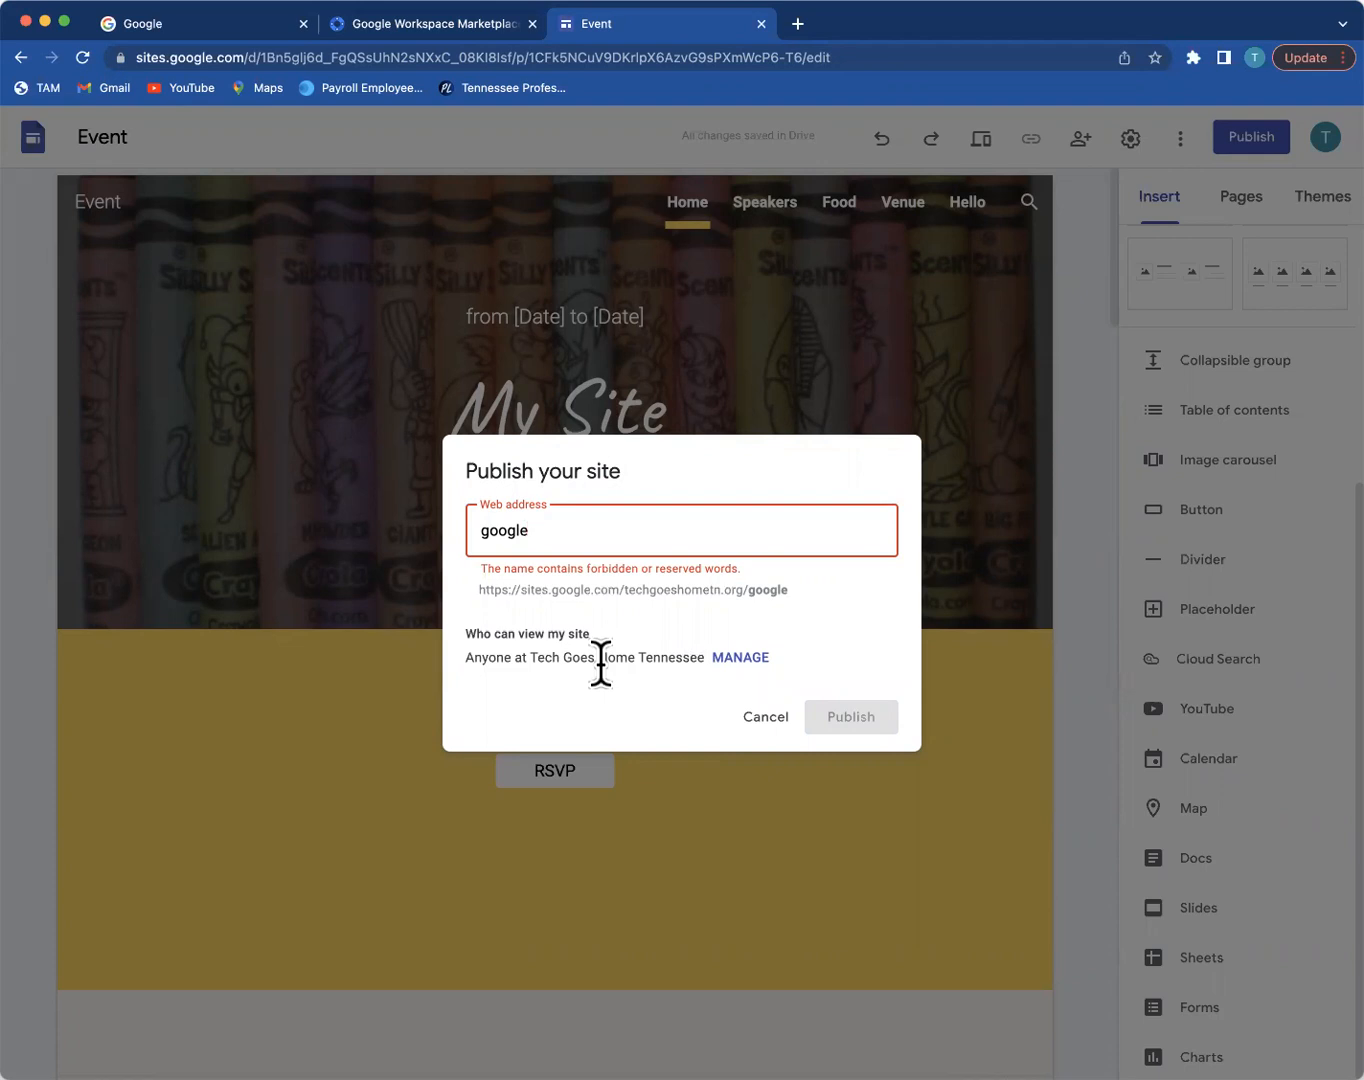
Step: Set the site's web address to mysite and publish the site
double_click(529, 530)
type("mysite")
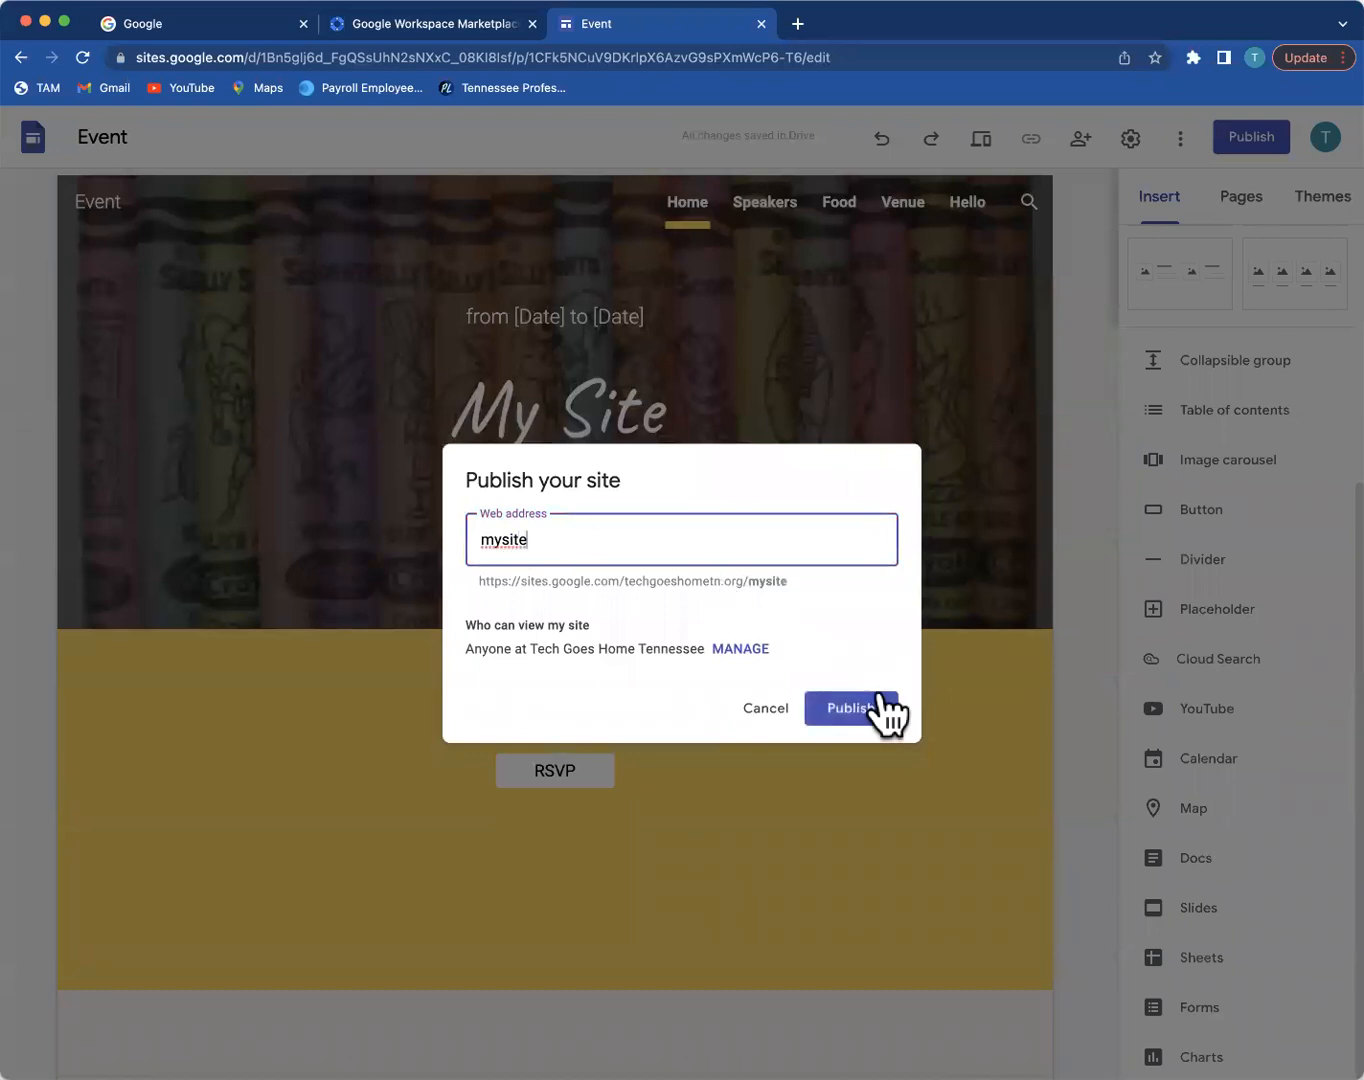
left_click(860, 710)
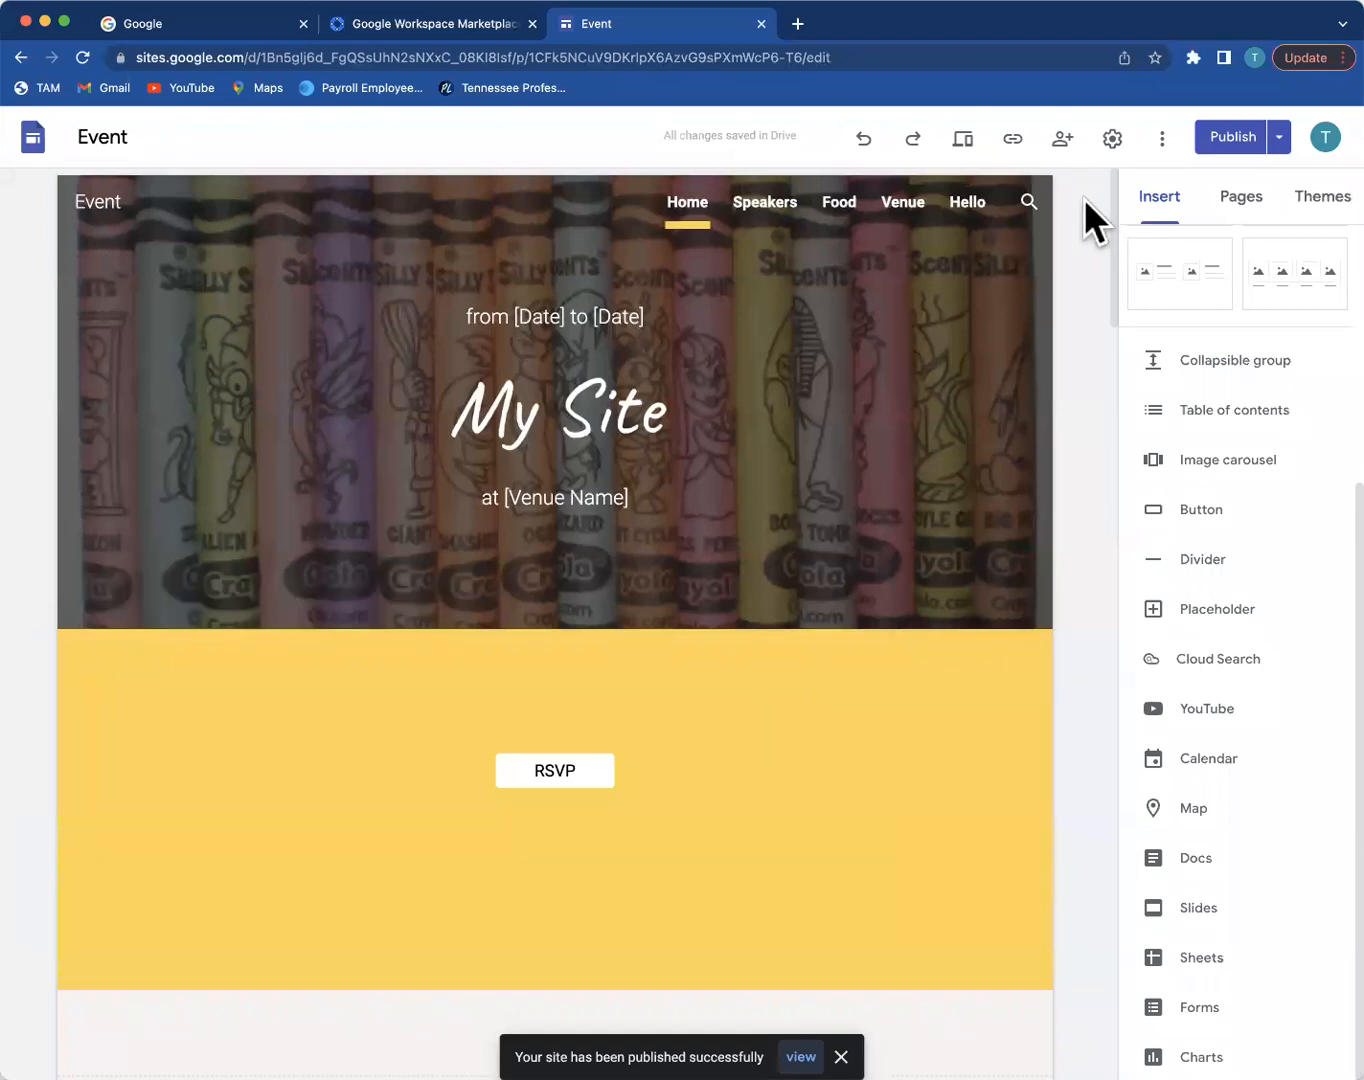
Step: Copy the published site link, open it in a new browser tab and look through the live home page
left_click(1014, 142)
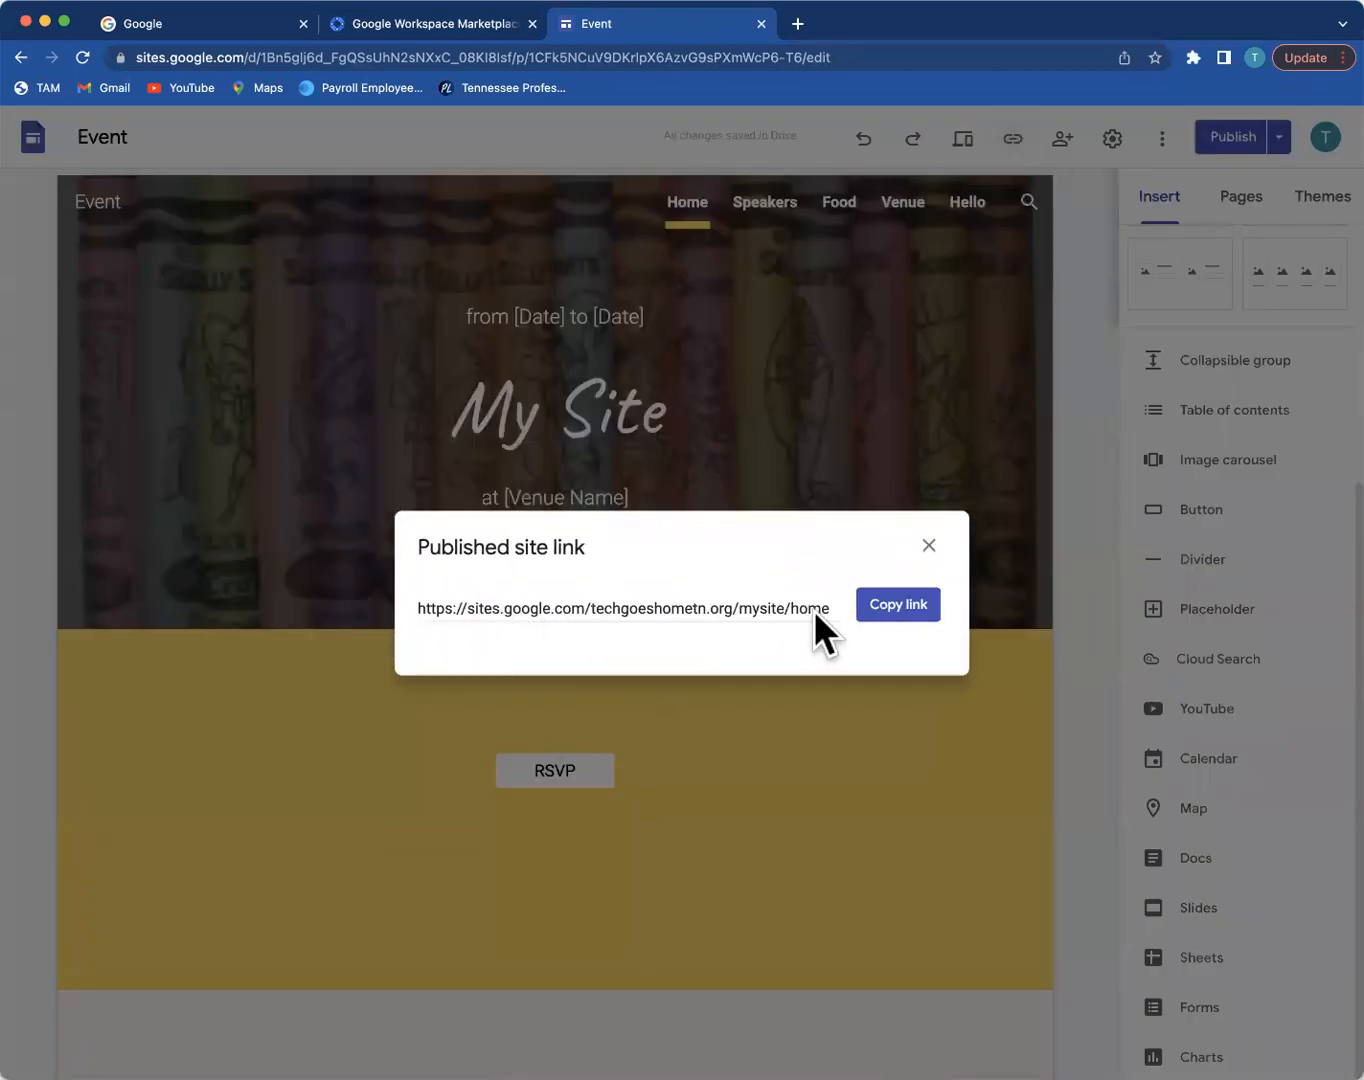
left_click(901, 609)
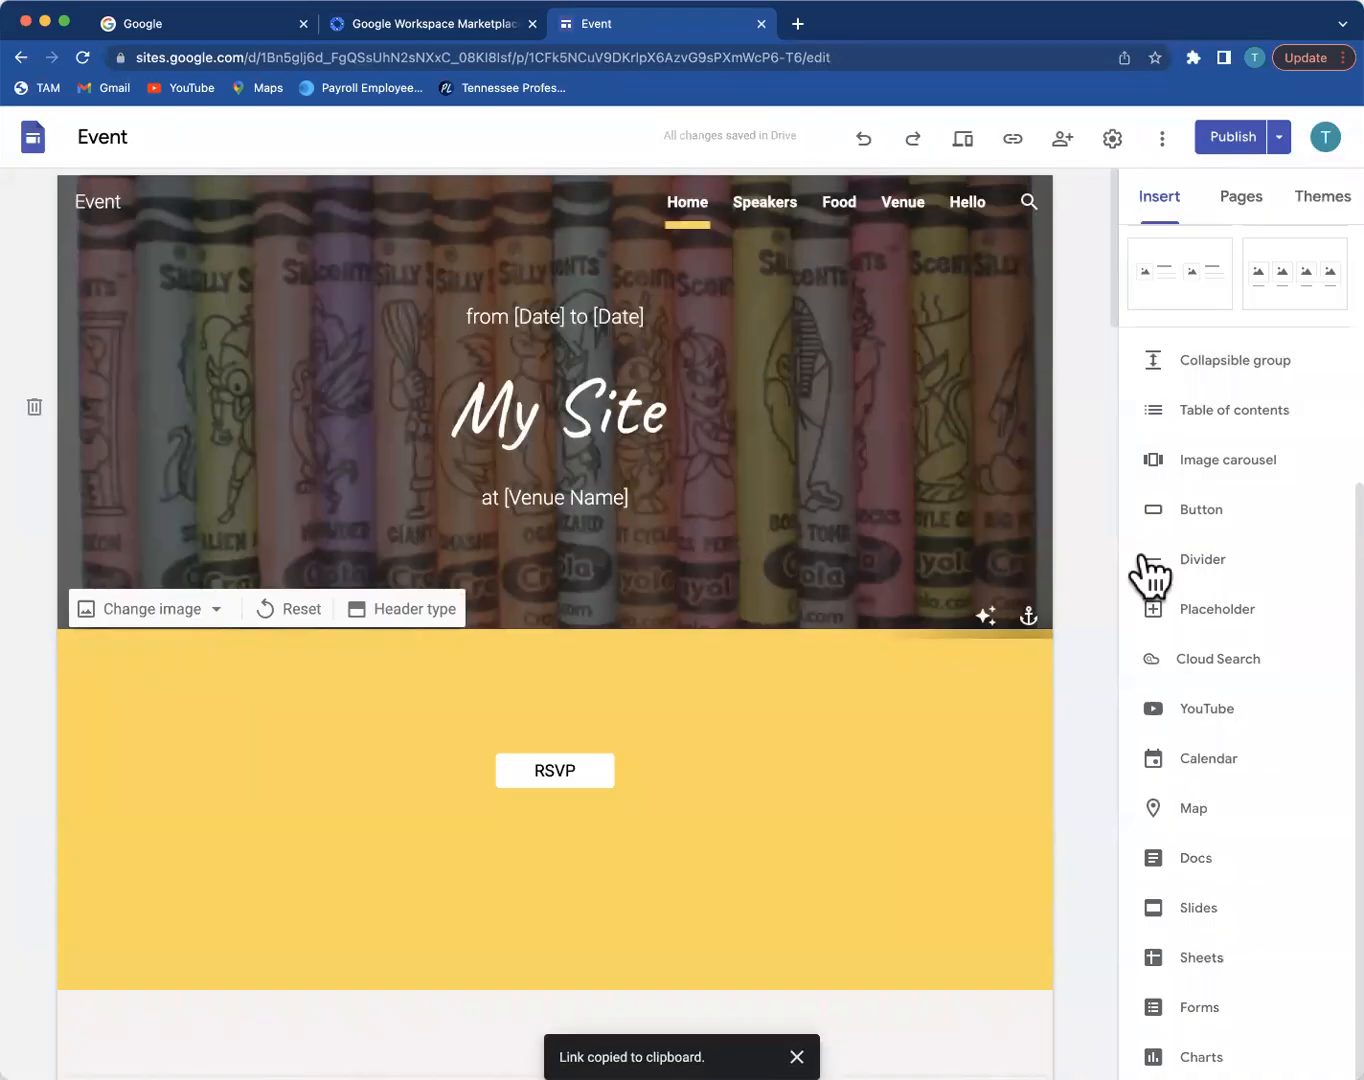
left_click(797, 24)
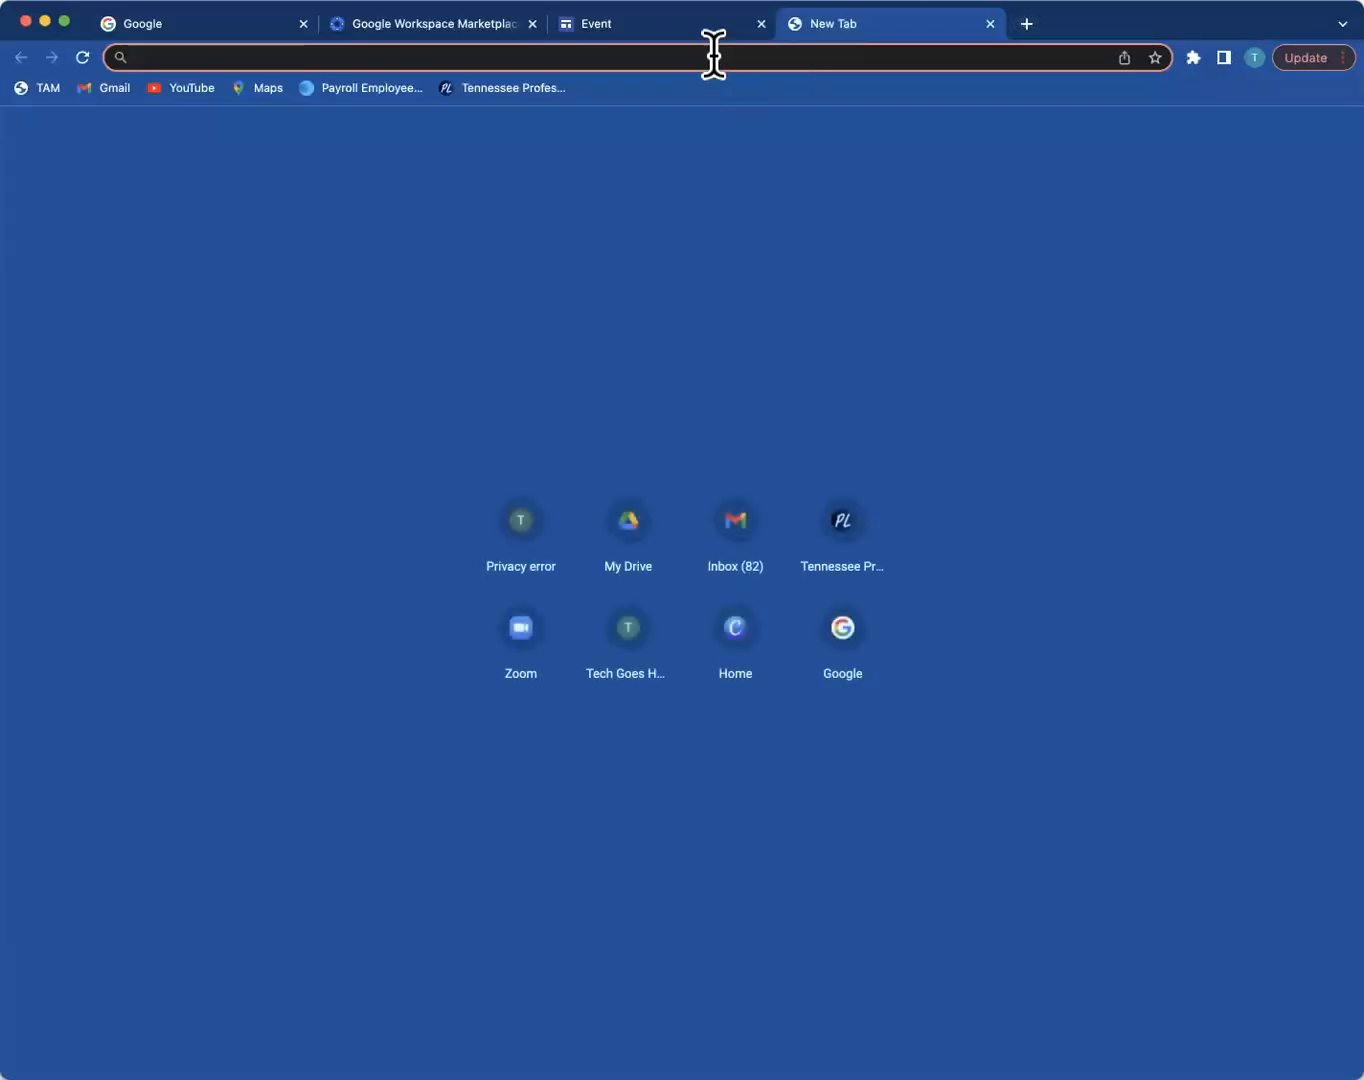
key("super+v")
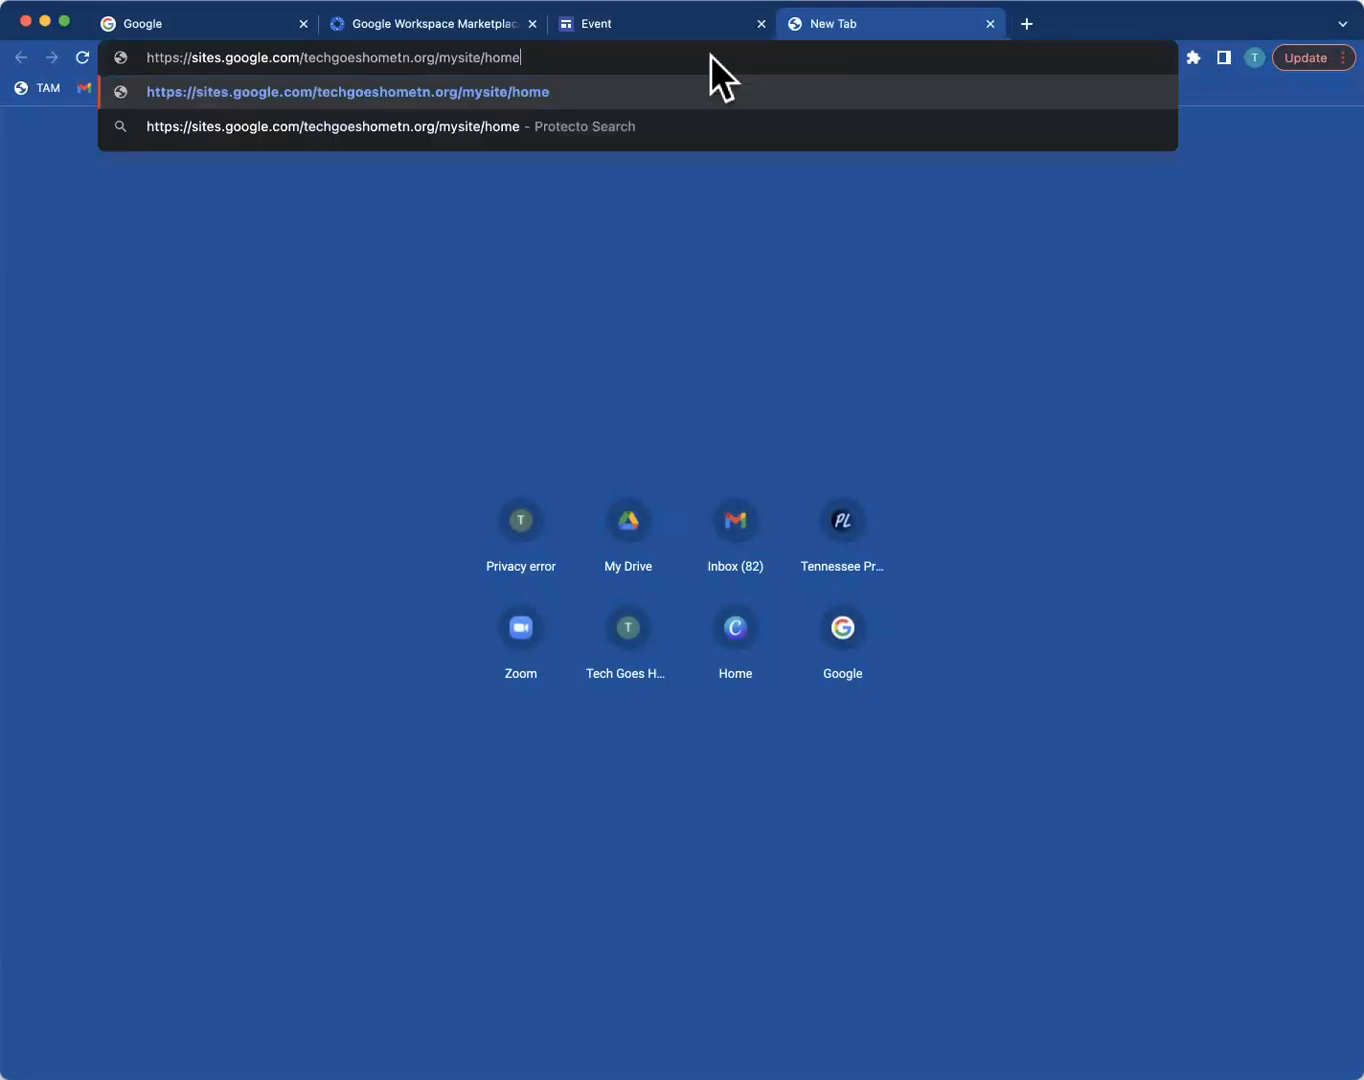
key("Return")
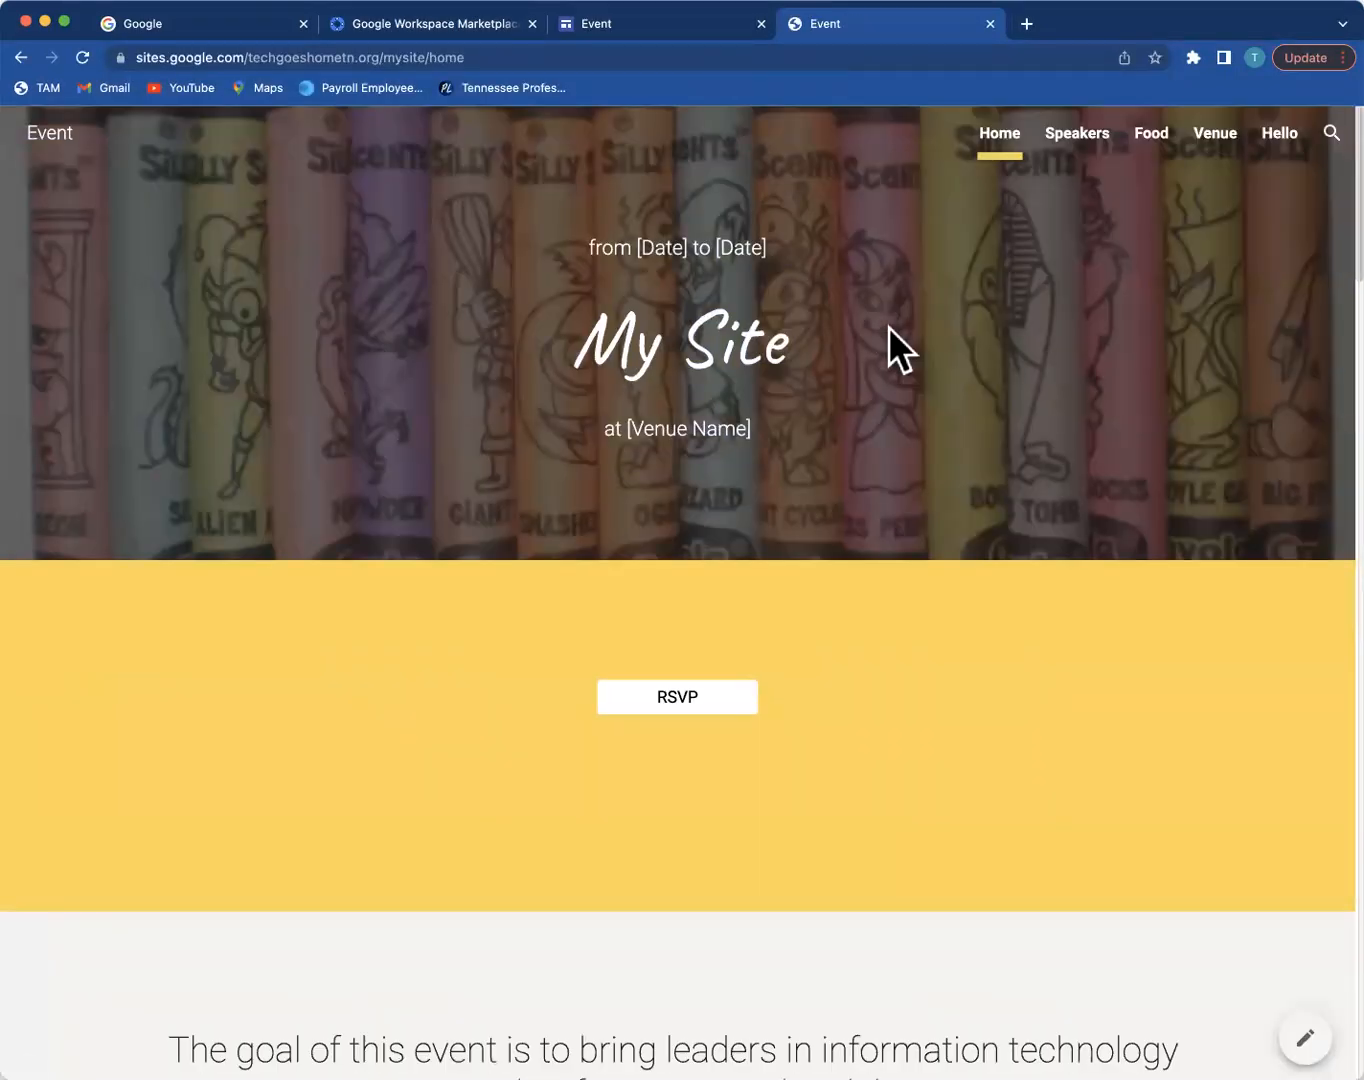
scroll(887, 327, "down", 10)
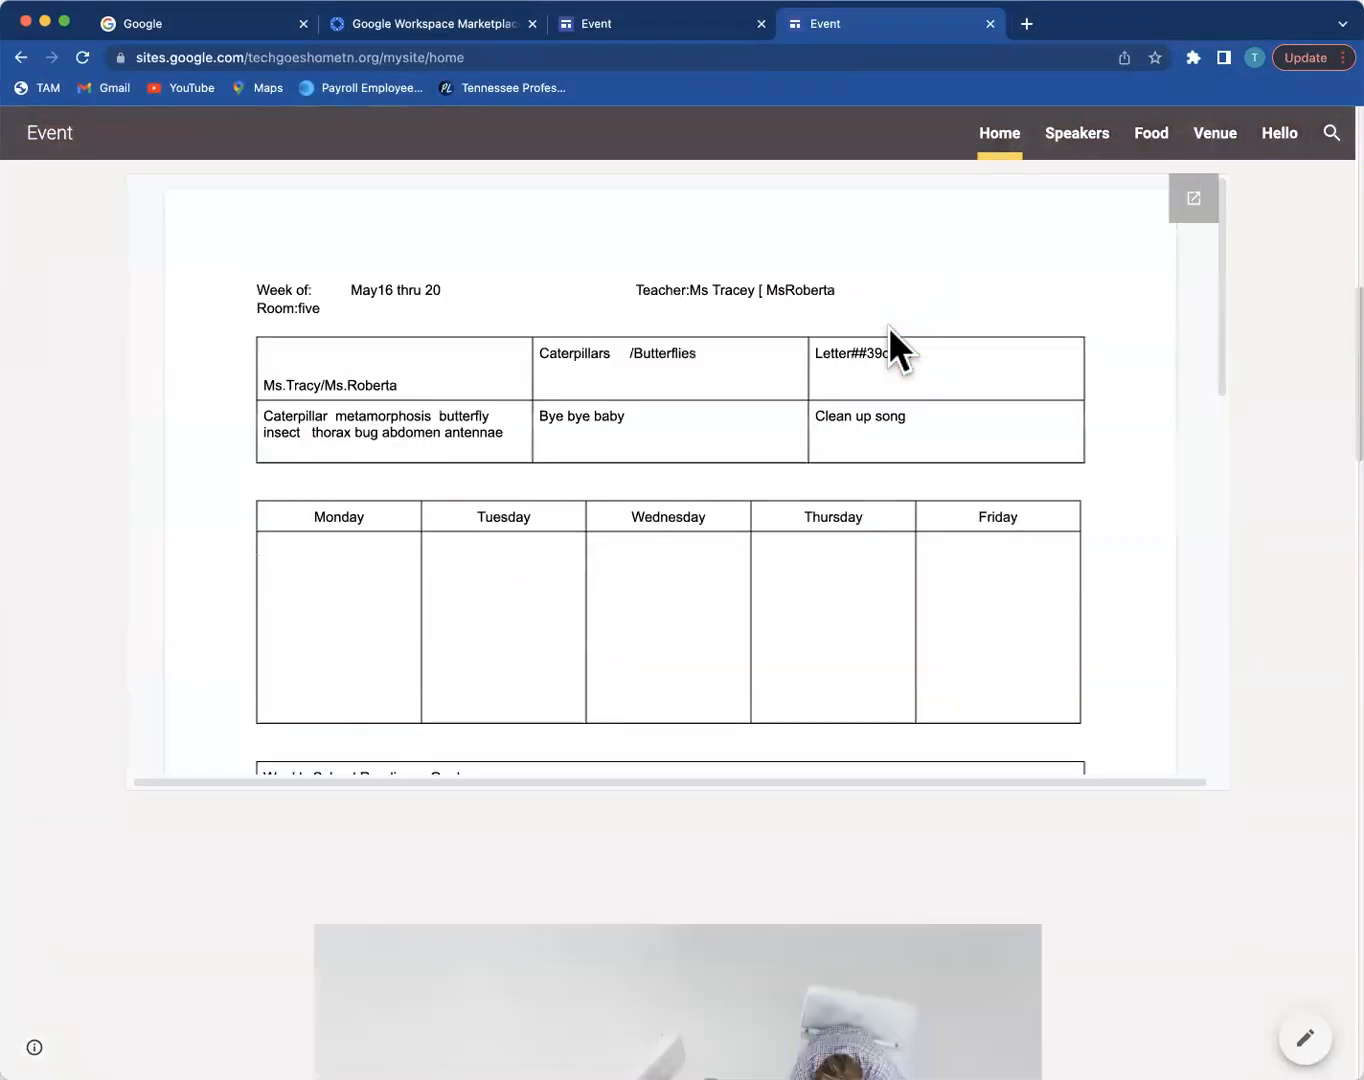
scroll(888, 326, "up", 10)
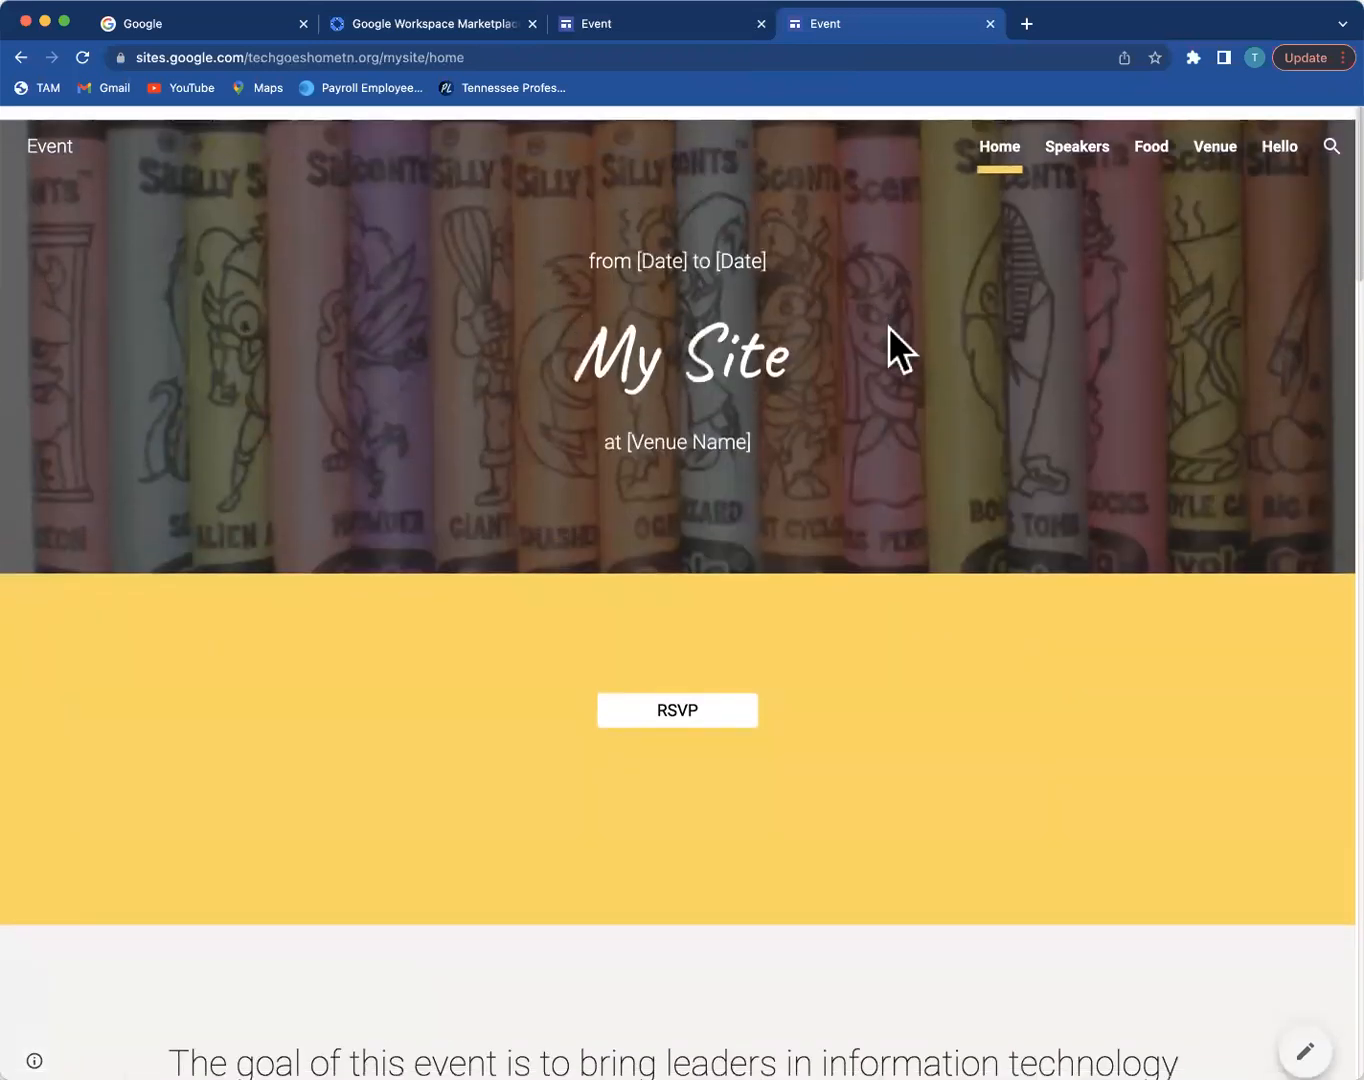